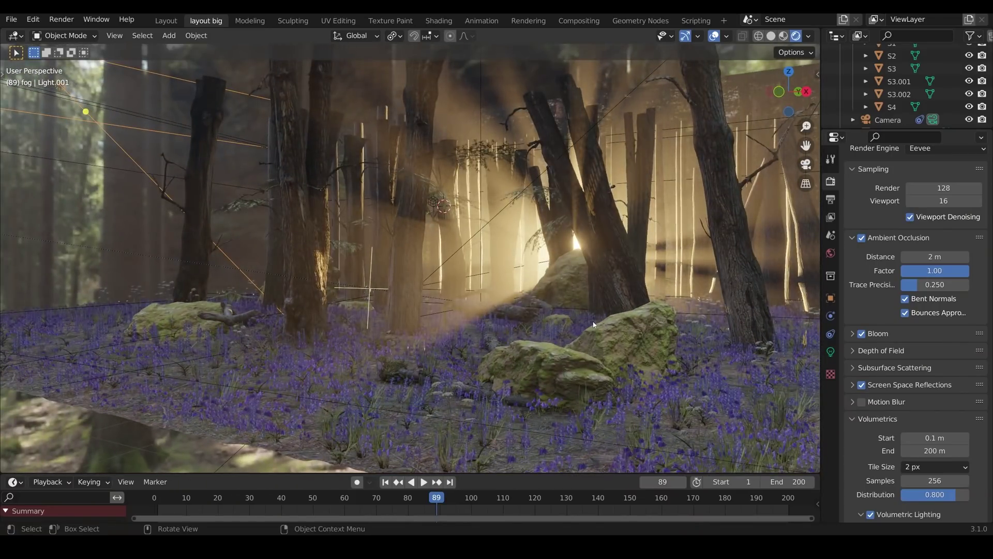
Select a branch in the forest scene, then open the AMD Ryzen Extreme configurator.
{"action": "scroll", "coordinate": [594, 324], "scroll_direction": "up", "scroll_amount": 2}
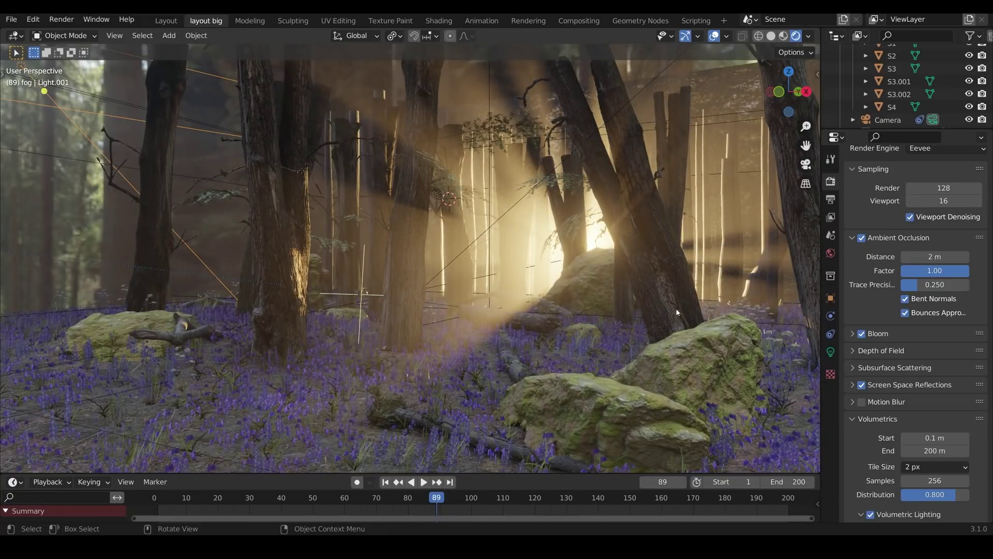
{"action": "left_click", "coordinate": [708, 246]}
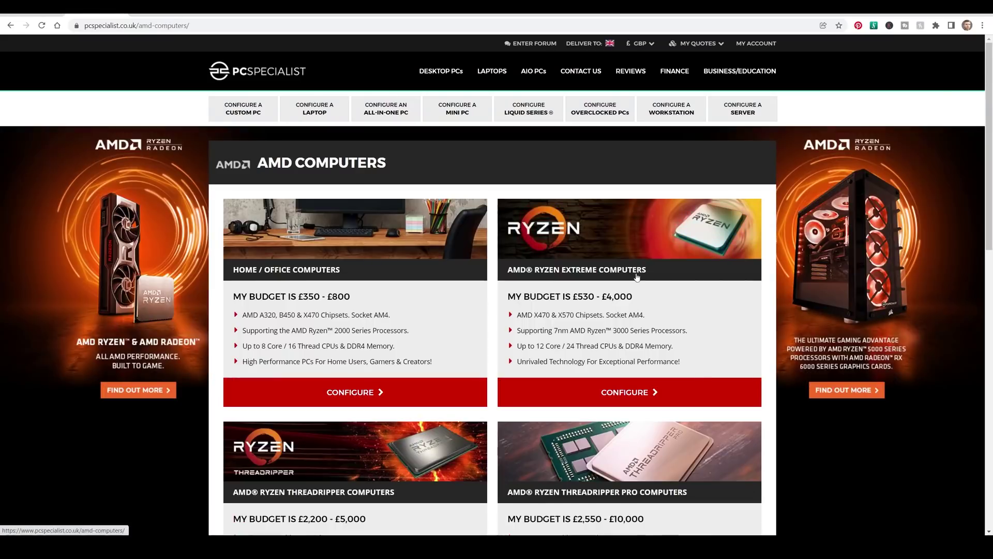
{"action": "left_click", "coordinate": [635, 278]}
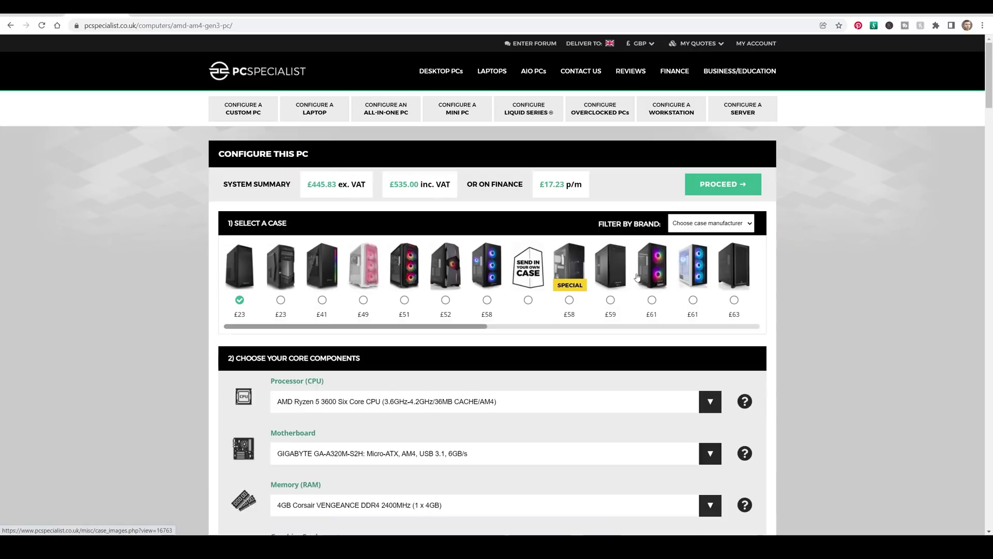
{"action": "scroll", "coordinate": [667, 389], "scroll_direction": "down", "scroll_amount": 3}
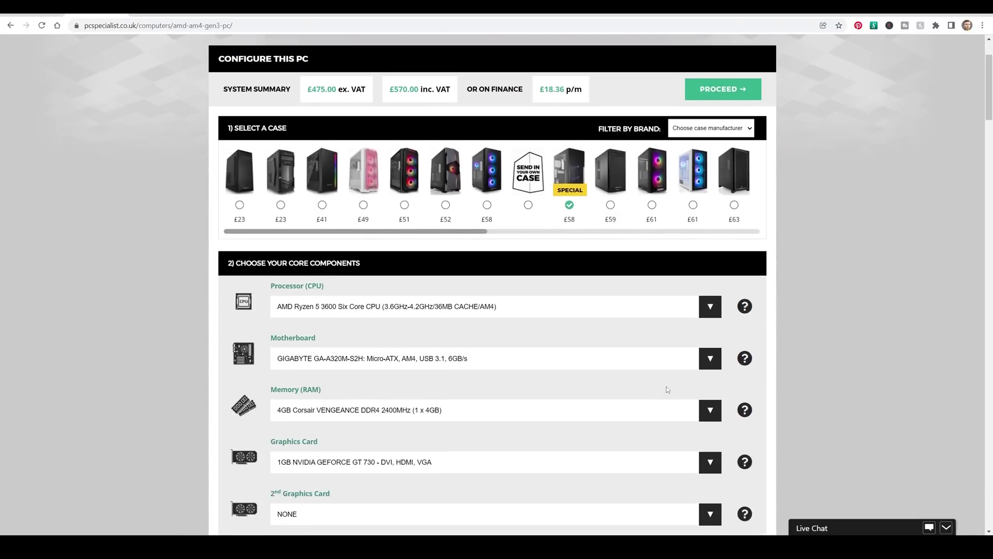
Choose the Ryzen 9 5950X processor and the ASUS CROSSHAIR VIII HERO WIFI motherboard.
{"action": "left_click", "coordinate": [718, 268]}
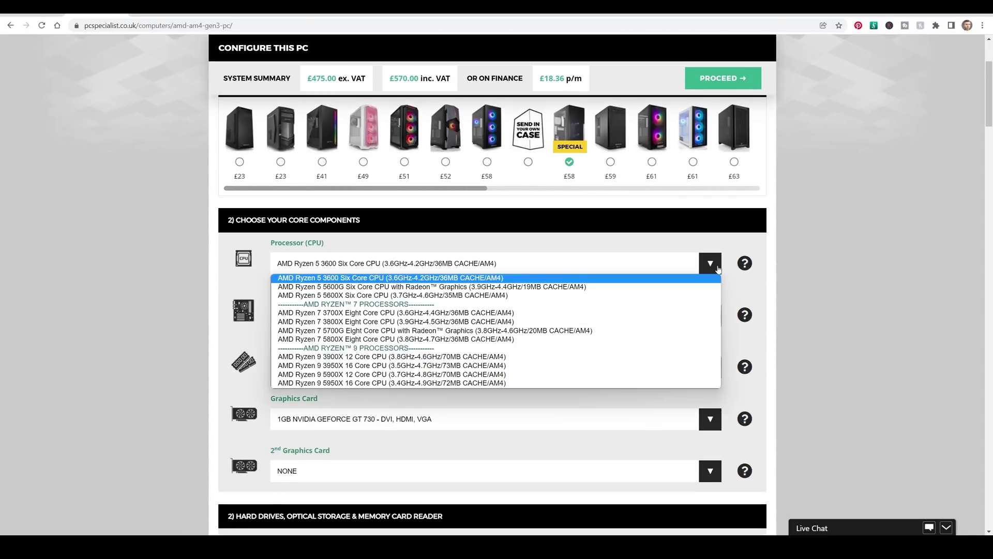
{"action": "left_click", "coordinate": [440, 383]}
{"action": "left_click", "coordinate": [718, 320]}
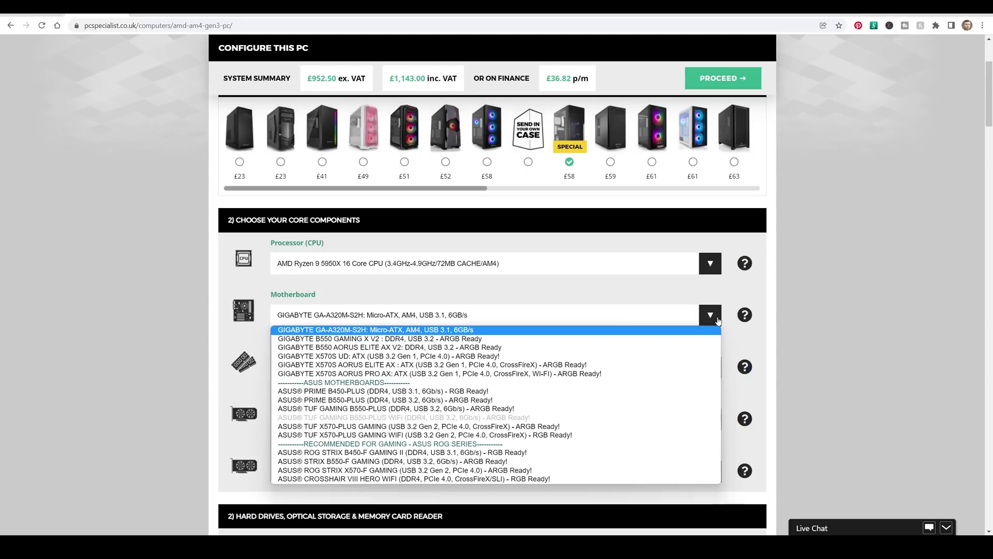
{"action": "left_click", "coordinate": [493, 479]}
{"action": "left_click", "coordinate": [483, 377]}
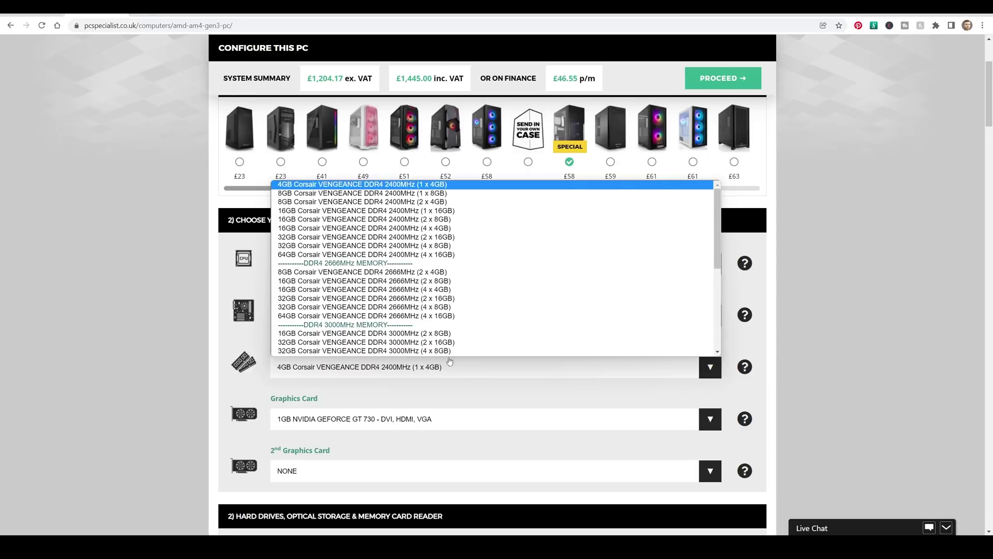
{"action": "scroll", "coordinate": [443, 354], "scroll_direction": "down", "scroll_amount": 3}
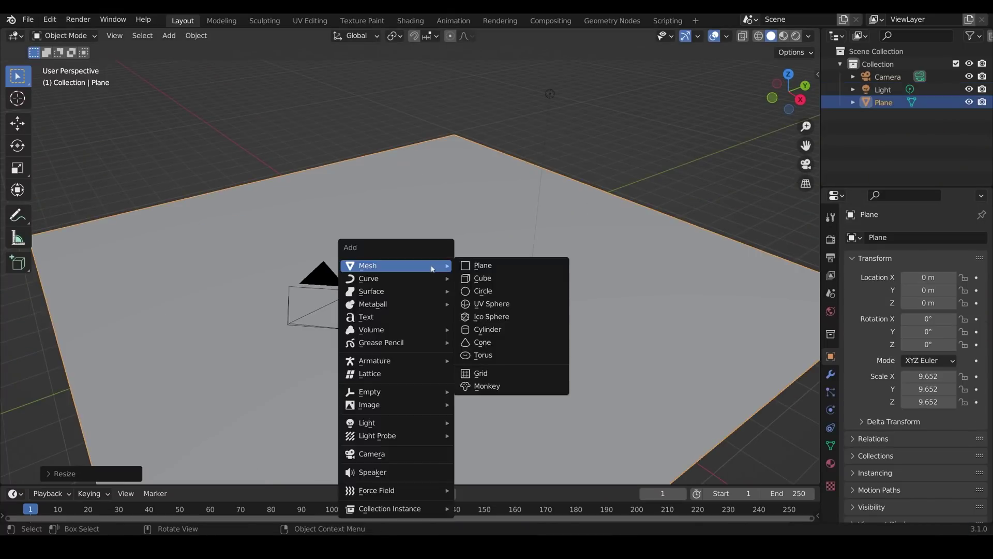
Add a thin cylinder trunk 8 m tall and widen it slightly.
{"action": "left_click", "coordinate": [488, 329]}
{"action": "key", "text": "s"}
{"action": "key", "text": "Return"}
{"action": "key", "text": "n"}
{"action": "left_click", "coordinate": [736, 296]}
{"action": "type", "text": "8"}
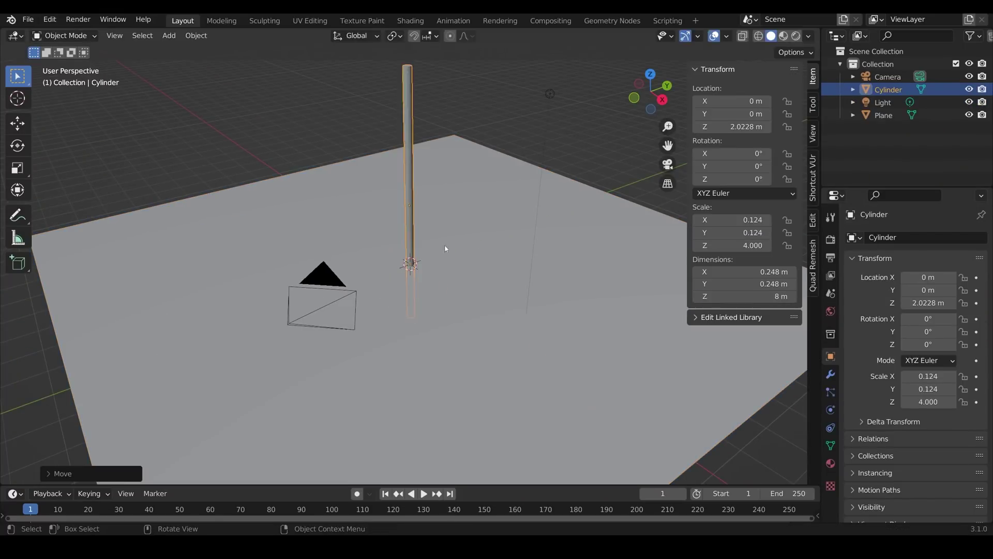
{"action": "type", "text": "s"}
{"action": "key", "text": "shift+z"}
{"action": "left_click", "coordinate": [497, 237]}
Taper the trunk's top face with proportional scaling in Edit Mode.
{"action": "key", "text": "Tab"}
{"action": "scroll", "coordinate": [431, 209], "scroll_direction": "up", "scroll_amount": 4}
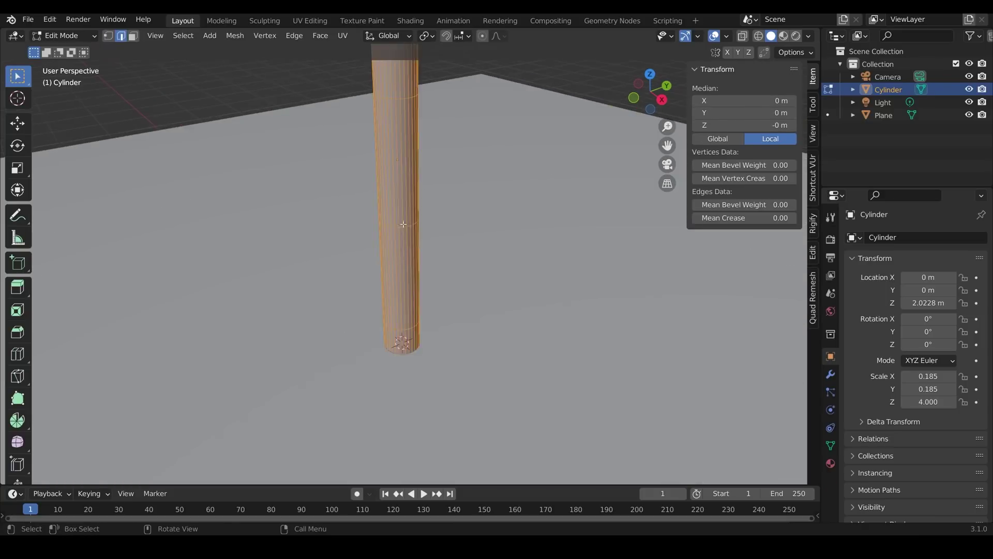
{"action": "middle_click_drag", "start_coordinate": [431, 209], "coordinate": [533, 126]}
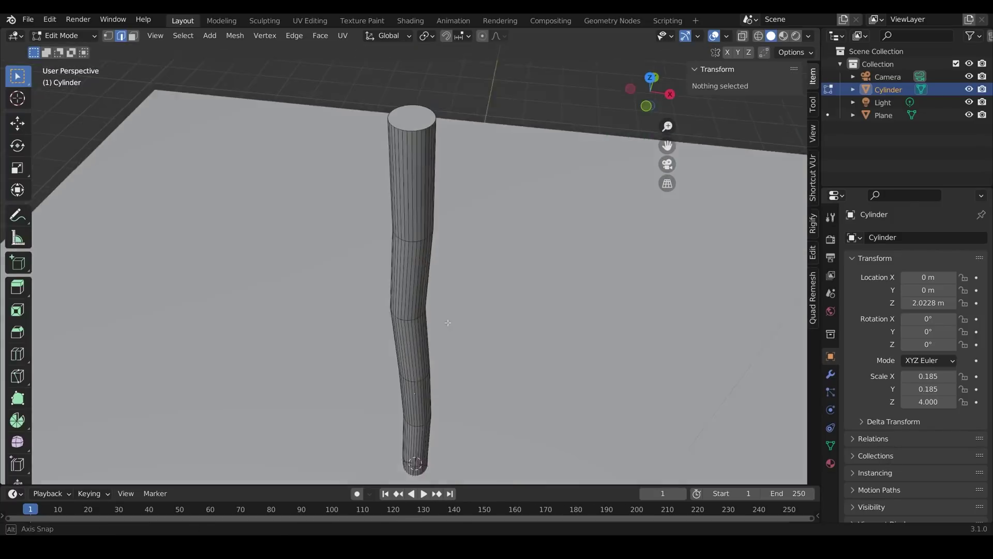
{"action": "left_click", "coordinate": [429, 124]}
{"action": "key", "text": "s"}
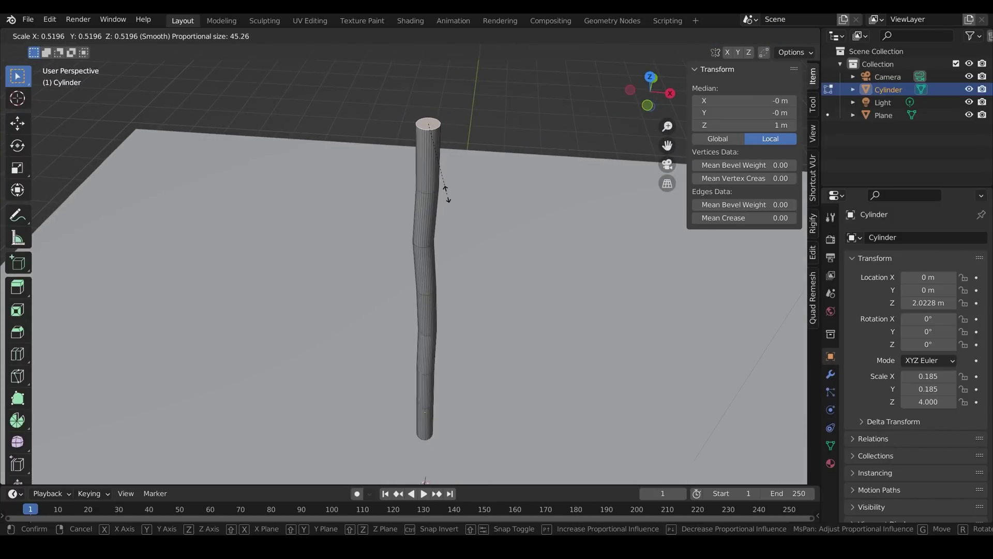
{"action": "left_click", "coordinate": [448, 200]}
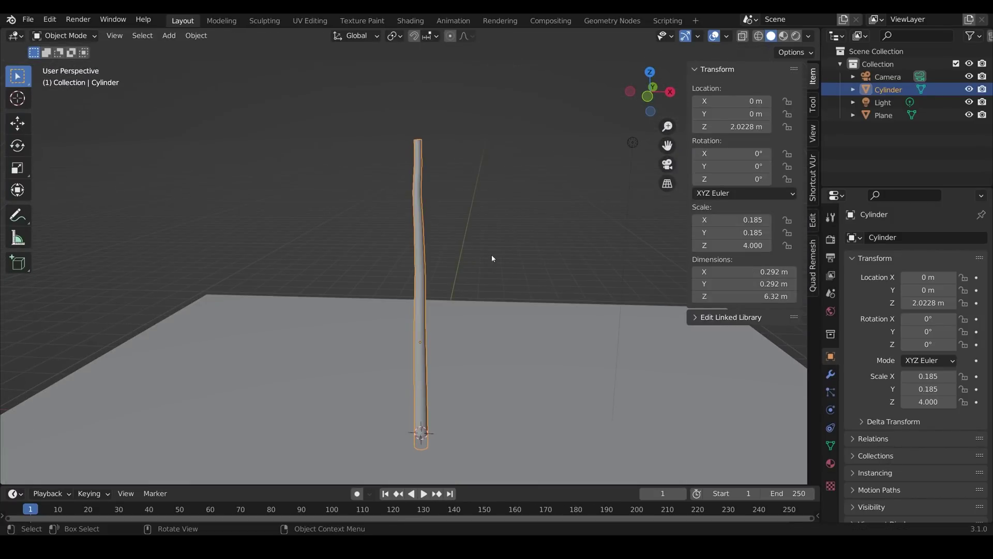
Duplicate the trunk many times across the plane from the top view.
{"action": "key", "text": "KP_7"}
{"action": "key", "text": "shift+d"}
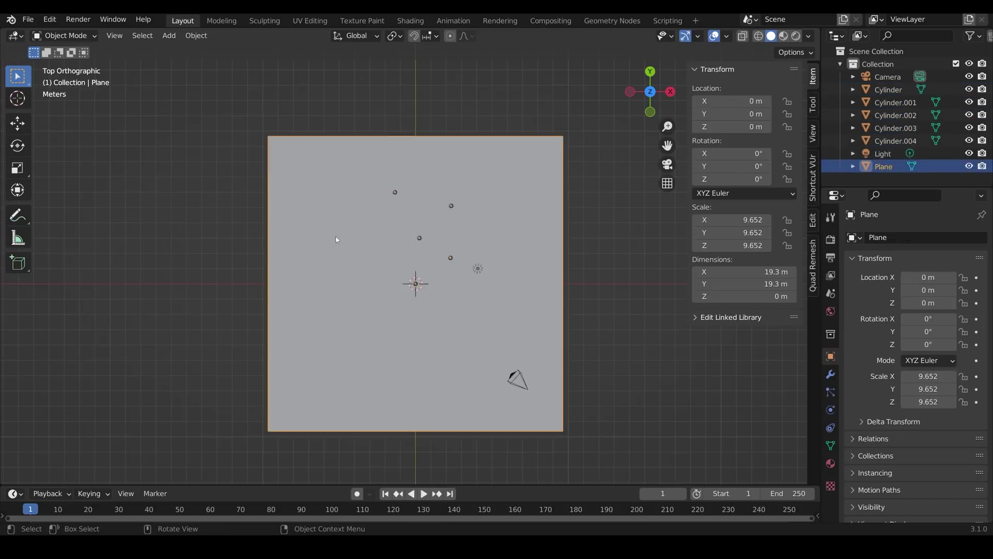
{"action": "left_click", "coordinate": [451, 258]}
{"action": "scroll", "coordinate": [468, 260], "scroll_direction": "up", "scroll_amount": 2}
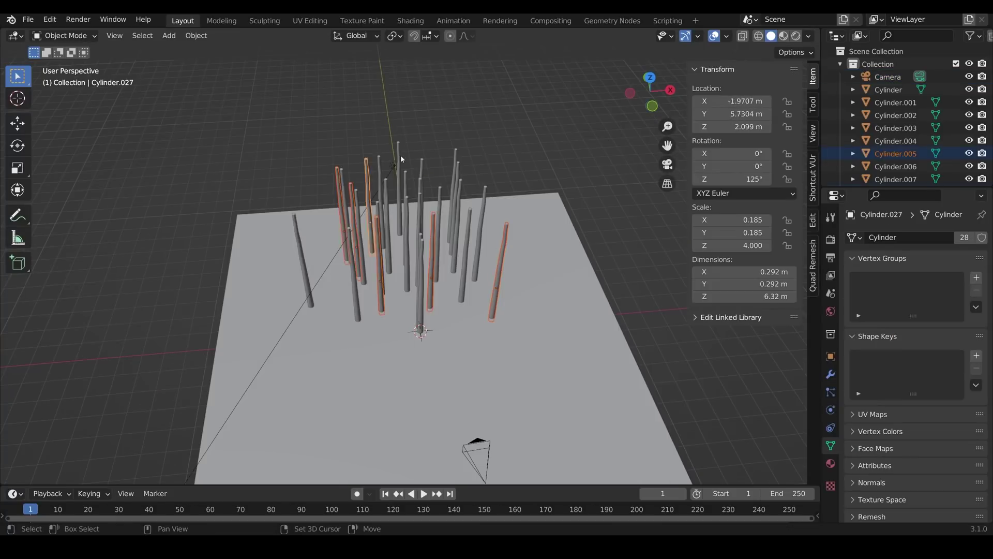
{"action": "left_click", "coordinate": [394, 35]}
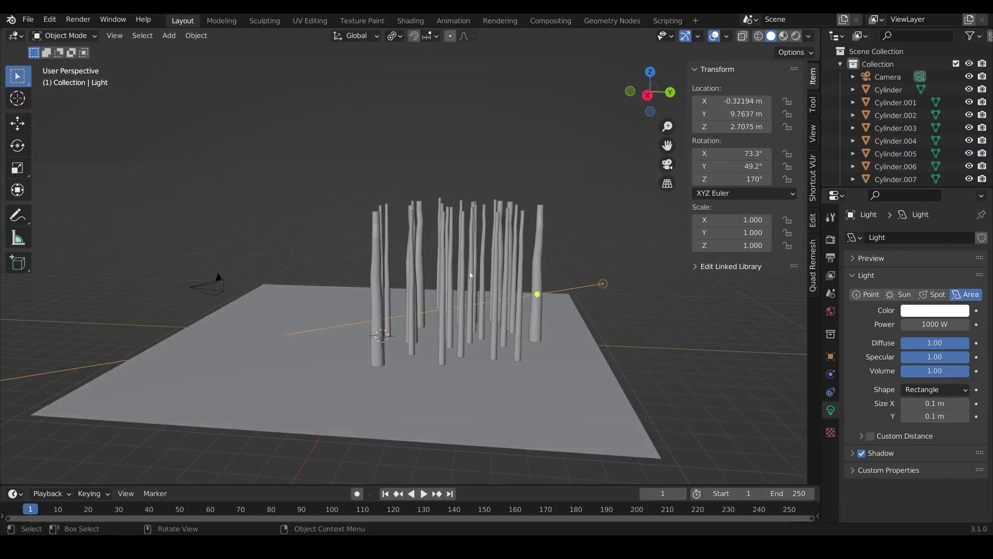
{"action": "middle_click_drag", "start_coordinate": [517, 321], "coordinate": [550, 327]}
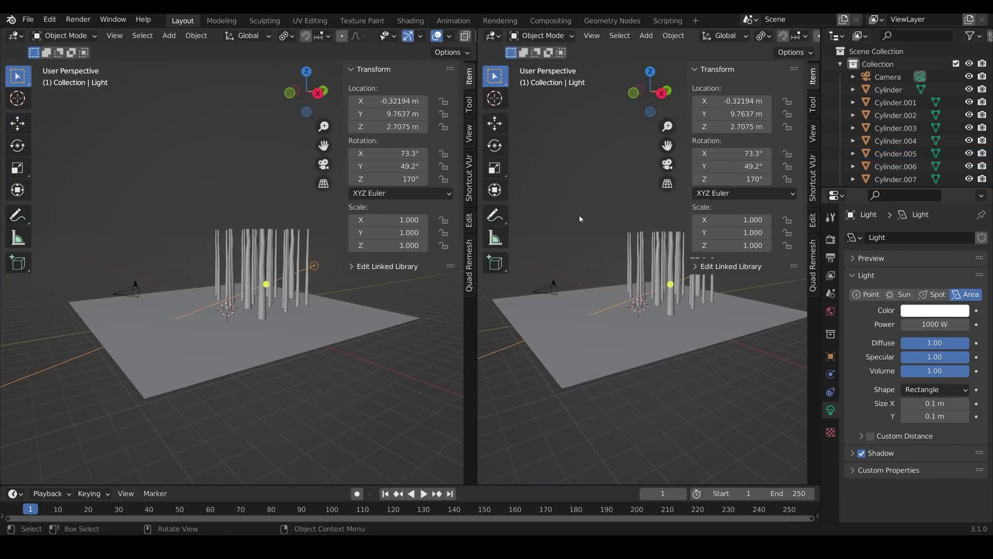
View through the camera rendered, set the area light to 50000 W, and widen the cube.
{"action": "key", "text": "KP_0"}
{"action": "left_click", "coordinate": [797, 35]}
{"action": "double_click", "coordinate": [935, 325]}
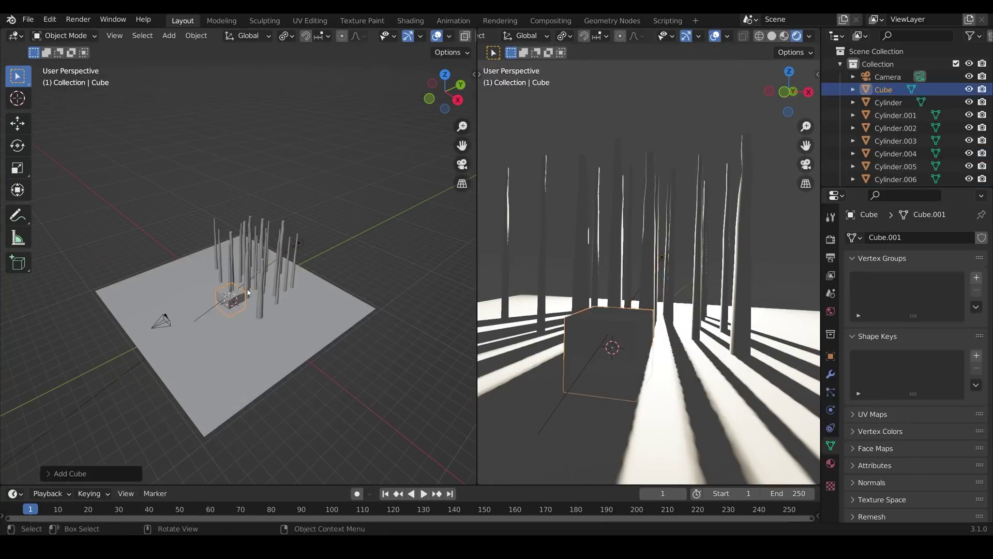
{"action": "key", "text": "KP_1"}
{"action": "key", "text": "s"}
{"action": "key", "text": "shift+z"}
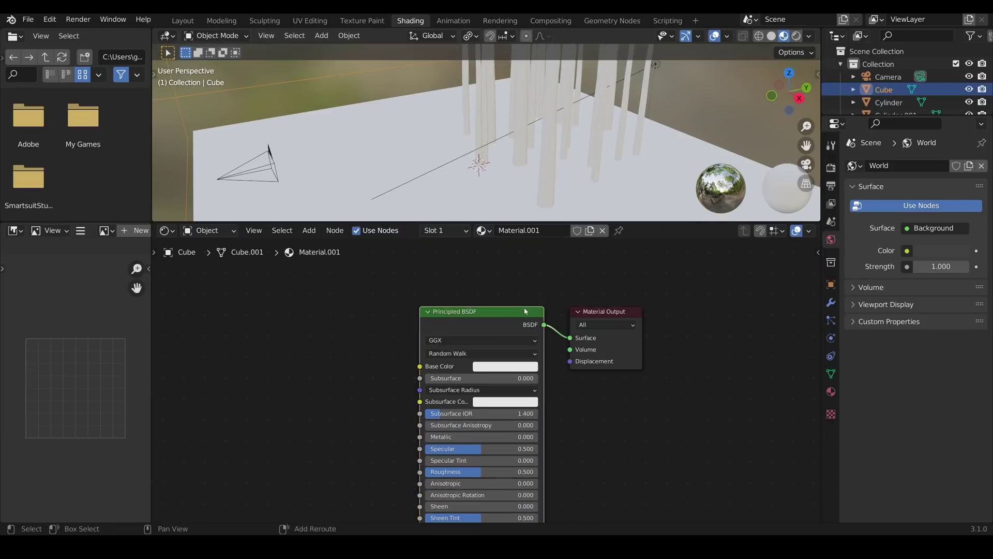
Change the cube's shader to Principled Volume with density 0.01.
{"action": "key", "text": "shift+s"}
{"action": "left_click", "coordinate": [590, 219]}
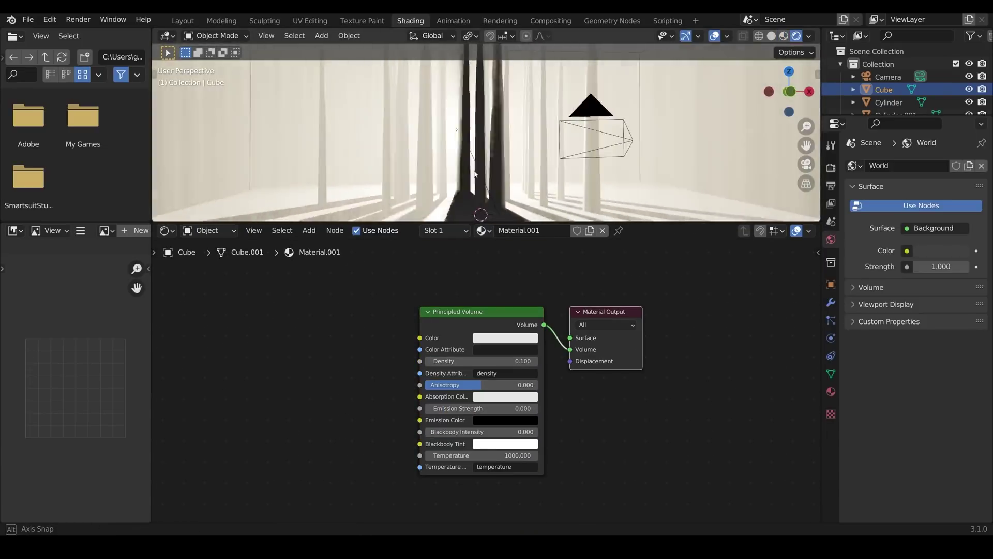
{"action": "left_click", "coordinate": [524, 361]}
{"action": "type", "text": ".0"}
{"action": "type", "text": "1"}
{"action": "key", "text": "Return"}
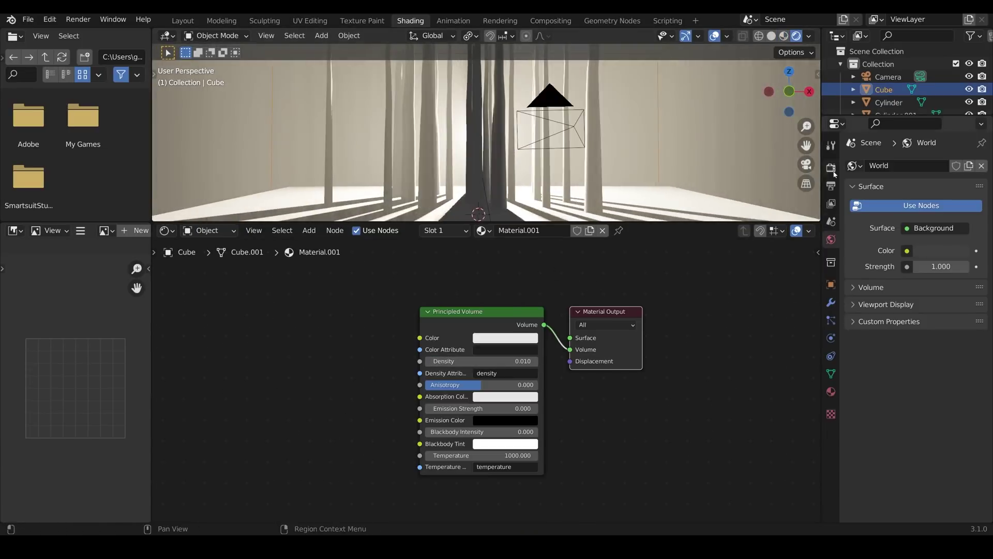
Switch rendering to Cycles, raise Anisotropy to 0.868, and tint the fog colour.
{"action": "left_click", "coordinate": [831, 167]}
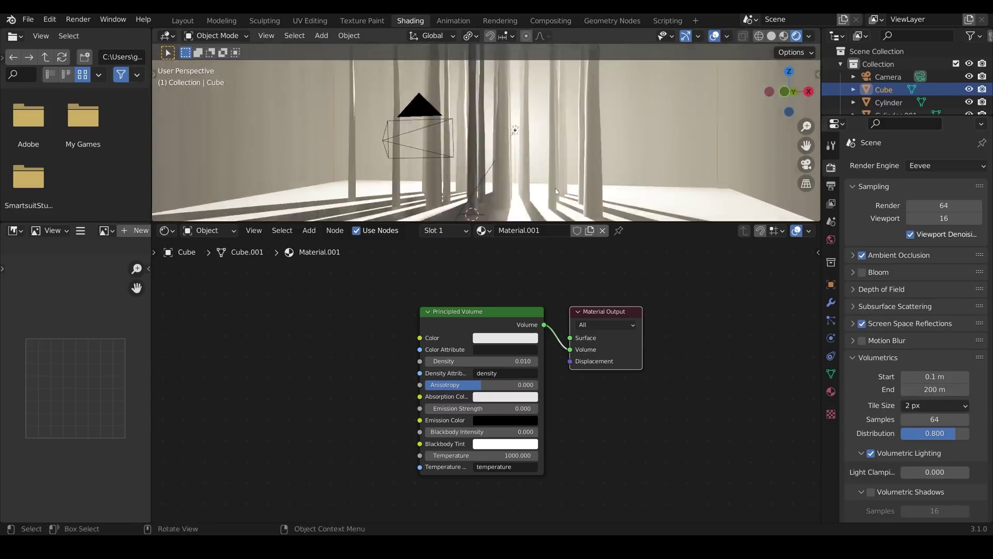
{"action": "left_click", "coordinate": [946, 166]}
{"action": "left_click", "coordinate": [956, 188]}
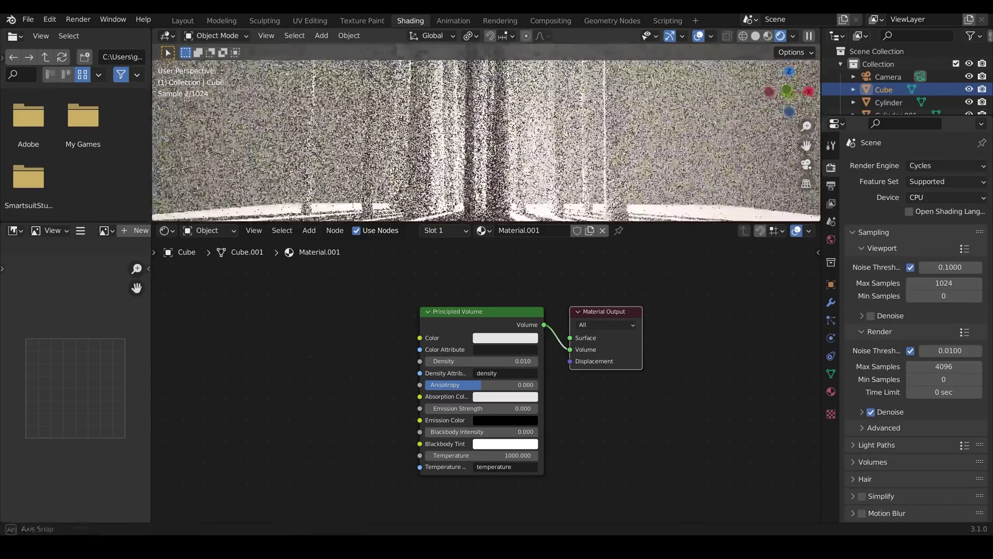
{"action": "left_click_drag", "start_coordinate": [481, 385], "coordinate": [531, 387]}
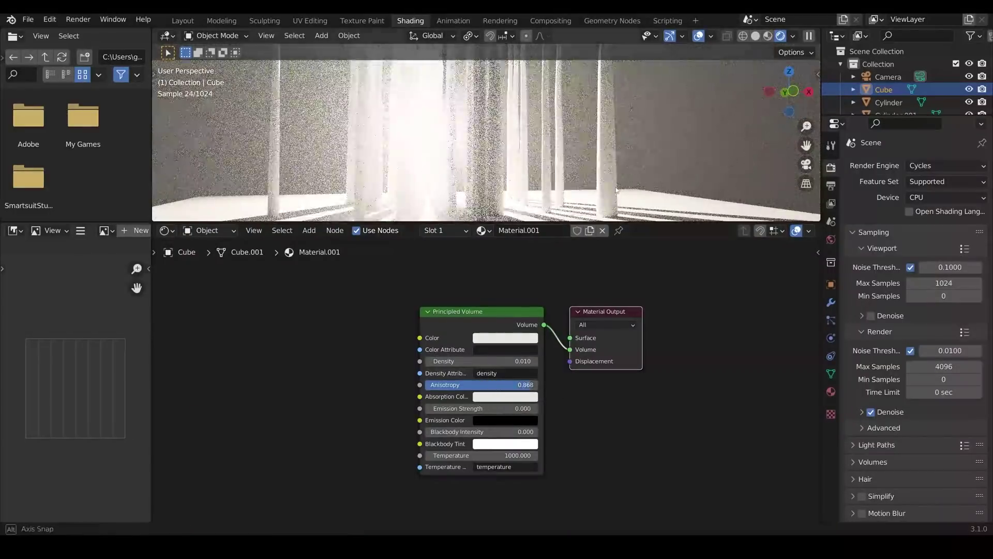
{"action": "left_click", "coordinate": [523, 337]}
{"action": "left_click", "coordinate": [523, 335]}
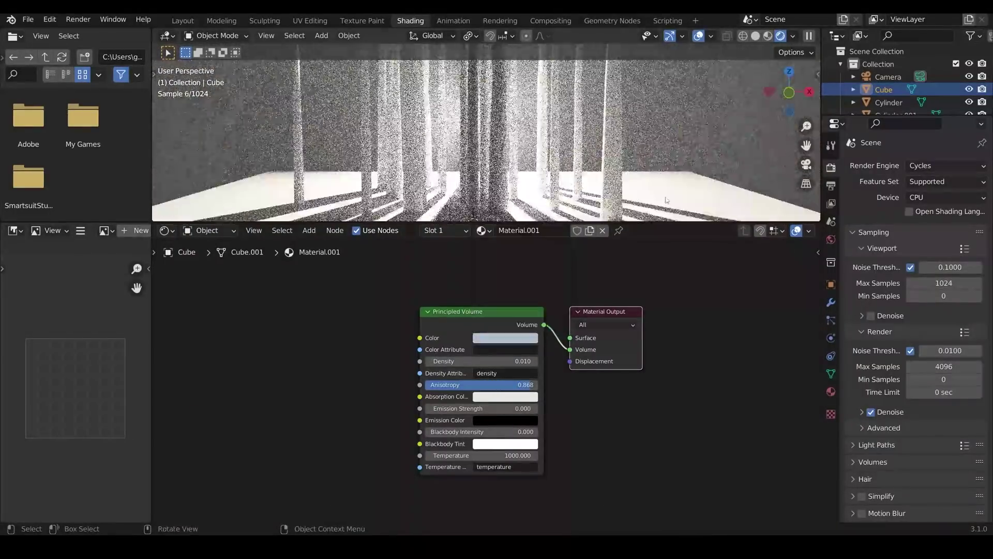
Inspect the foggy scene, selecting a trunk, the light and the fog box in turn.
{"action": "left_click", "coordinate": [579, 179]}
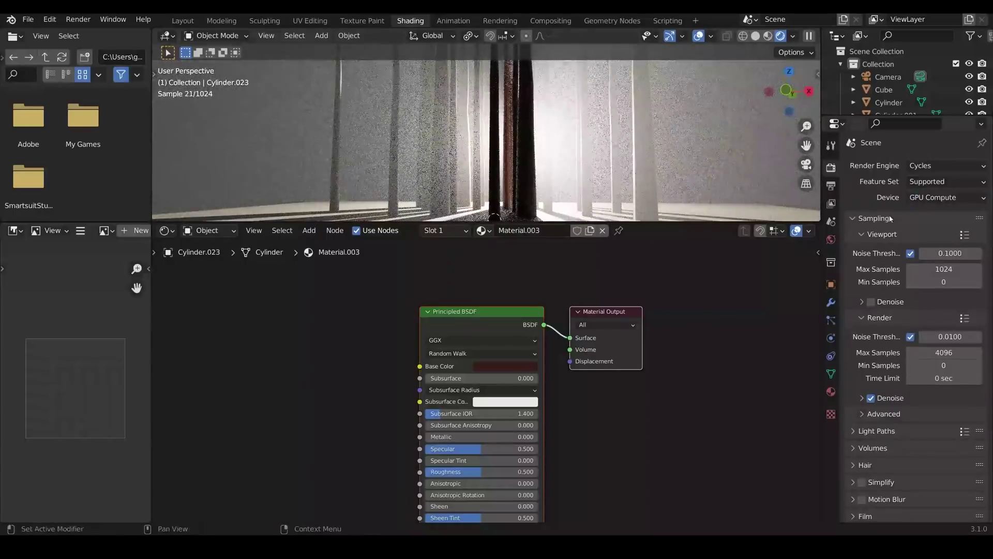
{"action": "middle_click_drag", "start_coordinate": [579, 180], "coordinate": [490, 173]}
{"action": "left_click", "coordinate": [490, 174]}
{"action": "left_click", "coordinate": [490, 173]}
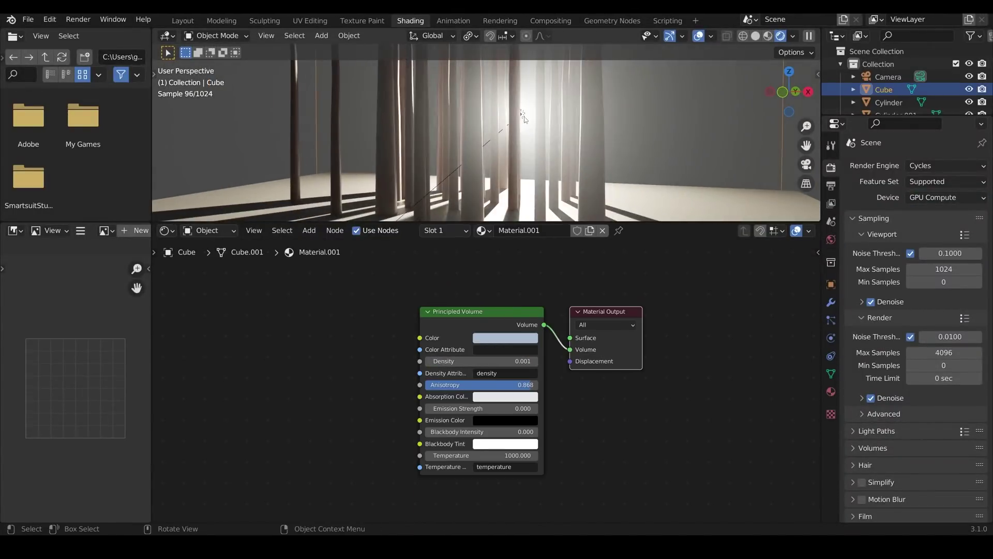
{"action": "left_click", "coordinate": [485, 139]}
{"action": "middle_click_drag", "start_coordinate": [485, 139], "coordinate": [628, 421]}
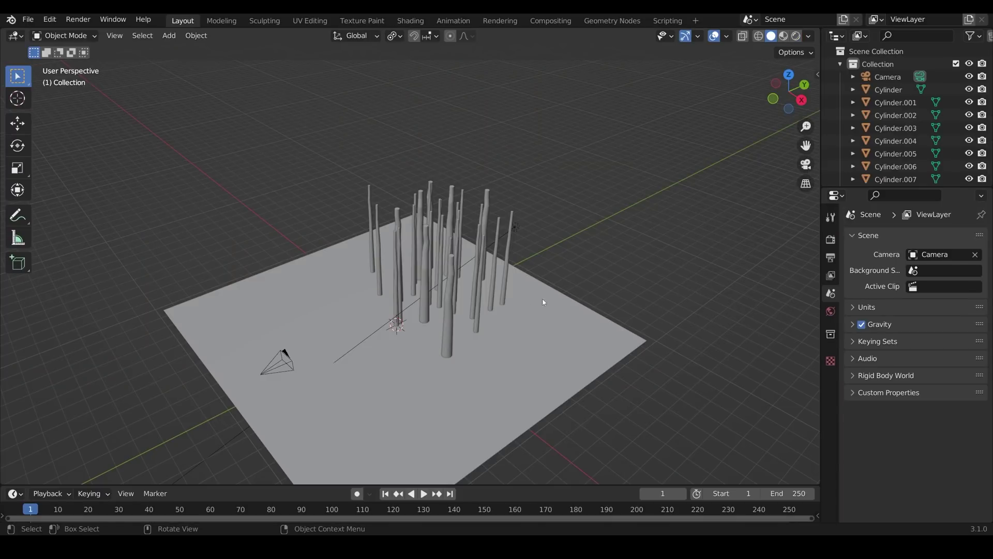
Add a cube, enlarge it, and move it up over the trunks.
{"action": "key", "text": "shift+a"}
{"action": "mouse_move", "coordinate": [518, 144]}
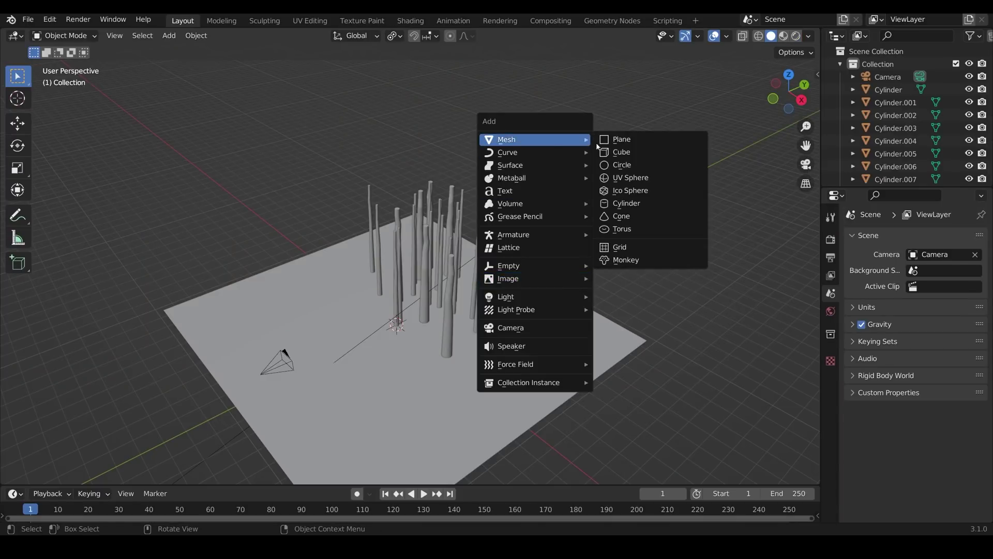
{"action": "left_click", "coordinate": [617, 152]}
{"action": "key", "text": "s"}
{"action": "key", "text": "Return"}
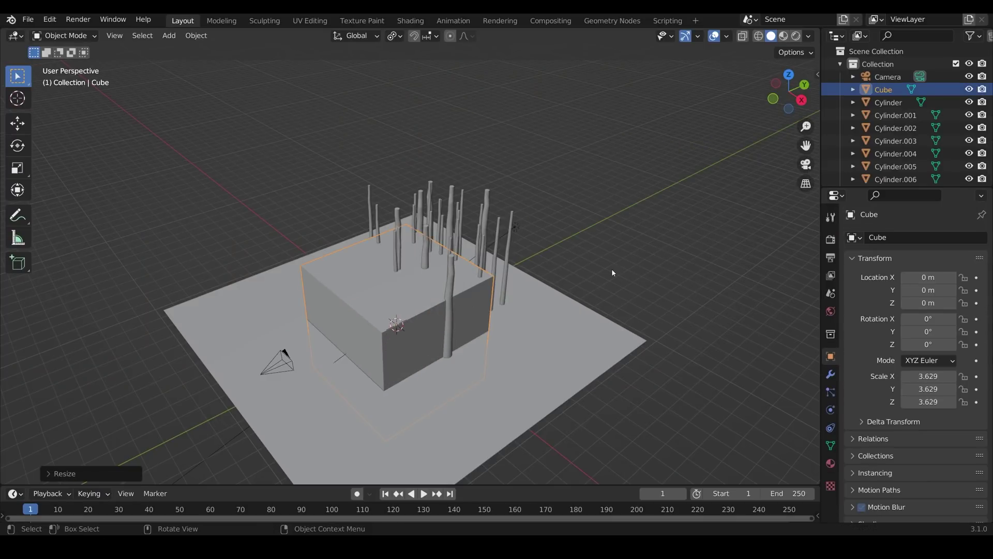
{"action": "key", "text": "KP_1"}
{"action": "key", "text": "g"}
{"action": "key", "text": "Return"}
Widen the cube horizontally twice while keeping its height fixed.
{"action": "key", "text": "s"}
{"action": "key", "text": "shift+z"}
{"action": "key", "text": "Return"}
{"action": "middle_click_drag", "start_coordinate": [657, 276], "coordinate": [545, 329]}
{"action": "key", "text": "s"}
{"action": "key", "text": "shift+z"}
{"action": "key", "text": "Return"}
Set the cube's Viewport Display to Wire so the trunks show through.
{"action": "scroll", "coordinate": [577, 313], "scroll_direction": "down", "scroll_amount": 2}
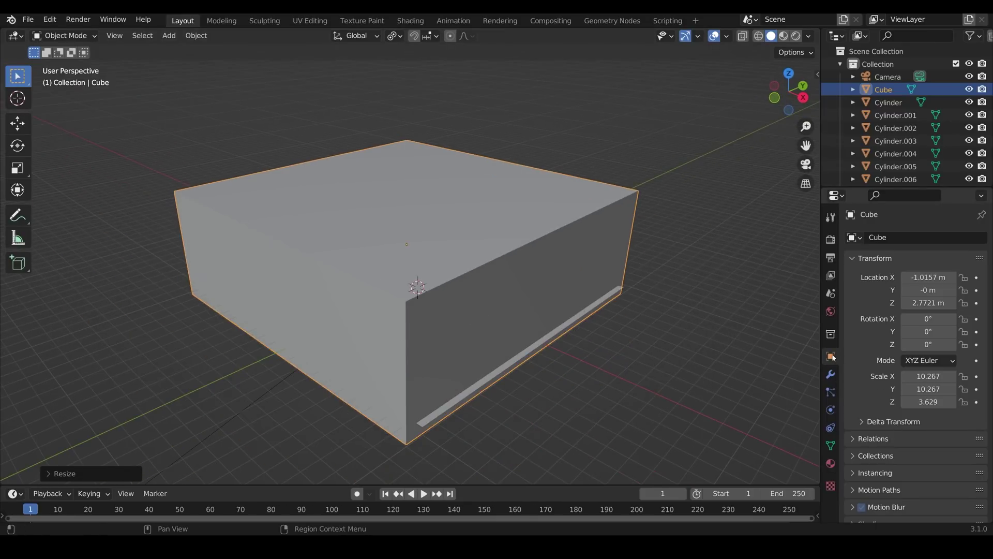
{"action": "scroll", "coordinate": [895, 392], "scroll_direction": "down", "scroll_amount": 6}
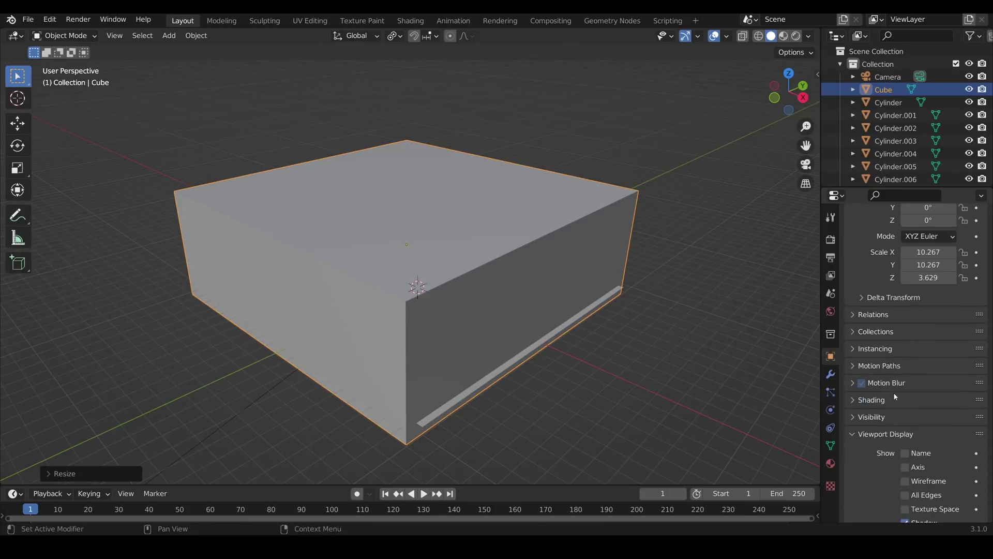
{"action": "scroll", "coordinate": [889, 411], "scroll_direction": "down", "scroll_amount": 3}
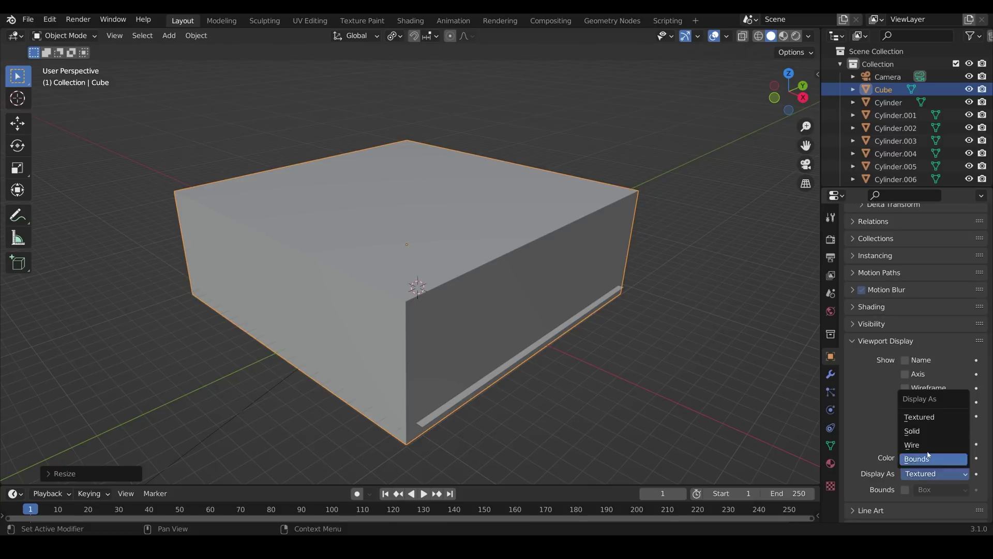
{"action": "left_click", "coordinate": [927, 447]}
{"action": "middle_click_drag", "start_coordinate": [665, 371], "coordinate": [679, 347]}
Create a new material for the cube in the Shading workspace.
{"action": "left_click", "coordinate": [418, 22]}
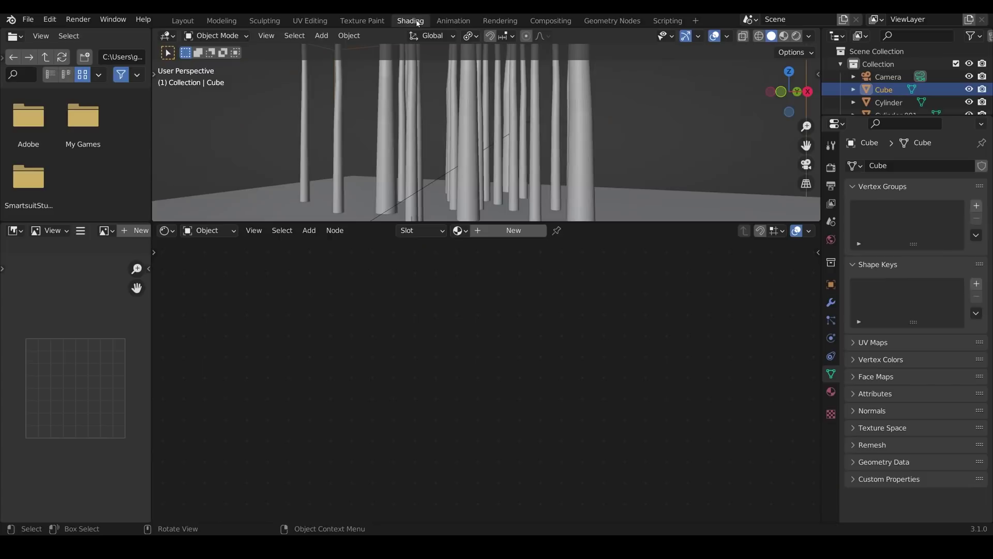
{"action": "left_click", "coordinate": [516, 234]}
{"action": "scroll", "coordinate": [551, 170], "scroll_direction": "down", "scroll_amount": 6}
{"action": "middle_click_drag", "start_coordinate": [552, 186], "coordinate": [552, 170]}
Replace the Principled BSDF node with a Principled Volume node.
{"action": "left_click", "coordinate": [500, 318]}
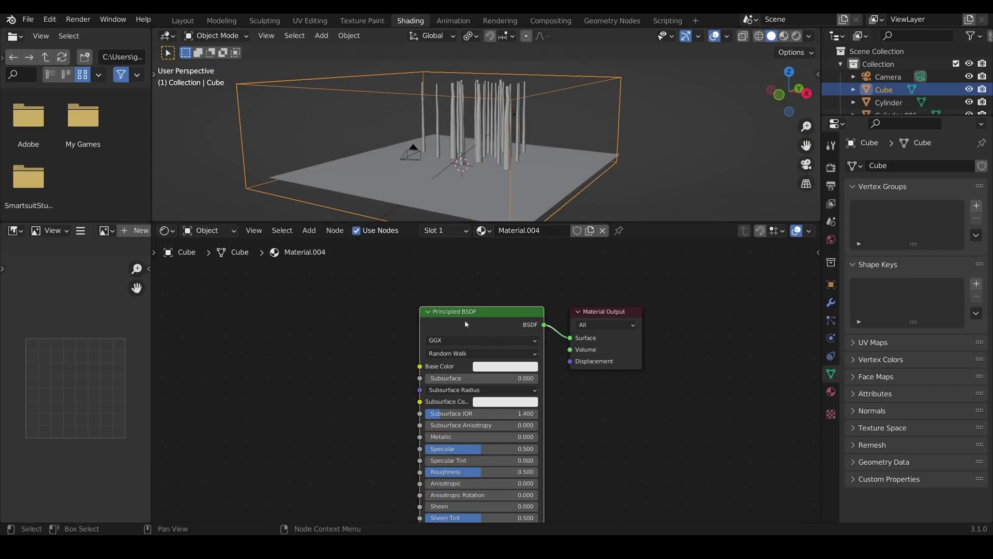
{"action": "key", "text": "Delete"}
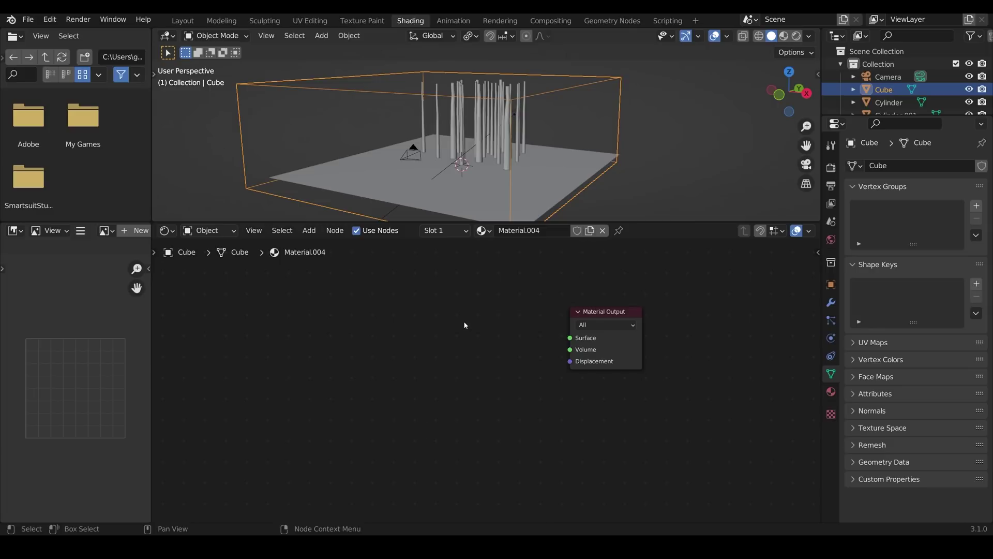
{"action": "mouse_move", "coordinate": [443, 371]}
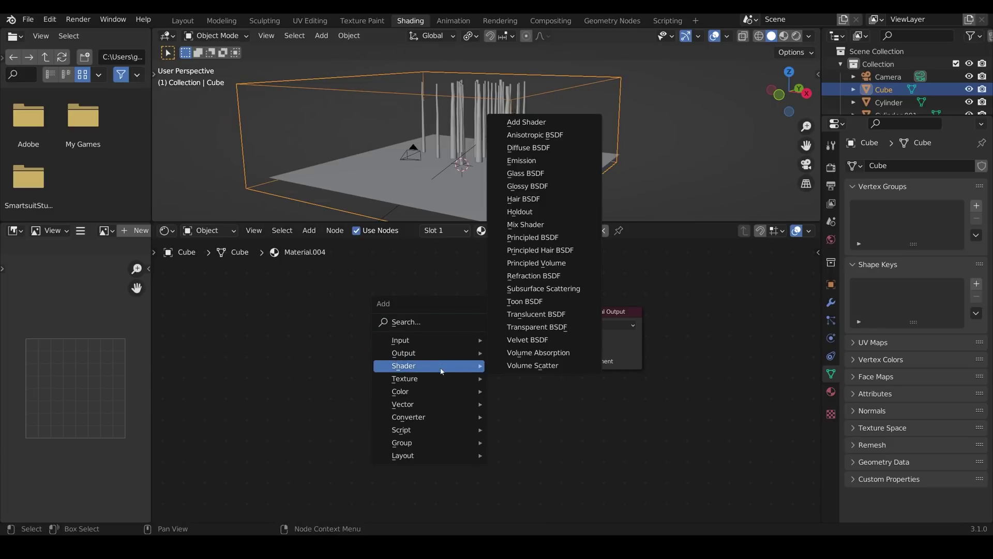
{"action": "left_click", "coordinate": [544, 263]}
{"action": "left_click", "coordinate": [412, 301]}
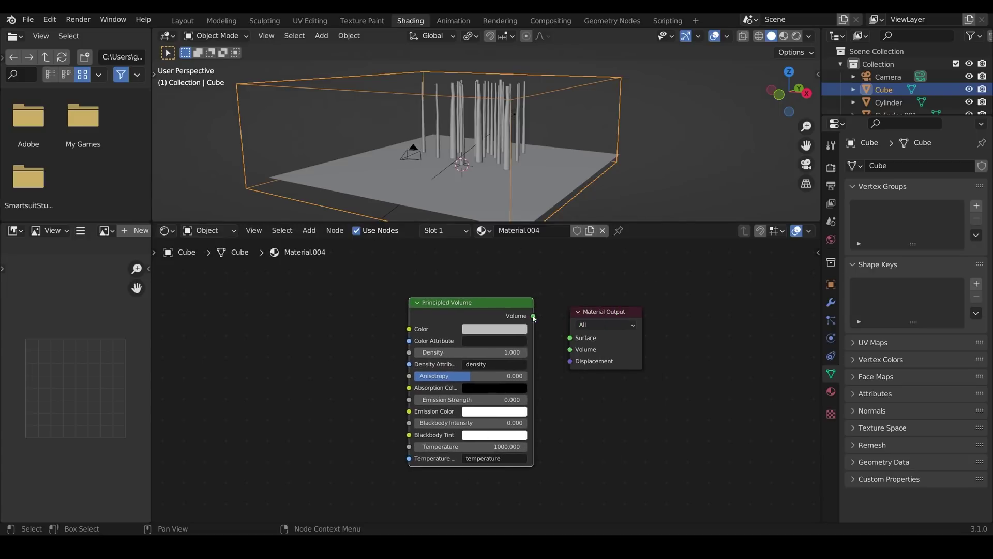
Preview materials and set the volume Density to 0.1.
{"action": "left_click", "coordinate": [783, 36]}
{"action": "middle_click_drag", "start_coordinate": [674, 119], "coordinate": [430, 176]}
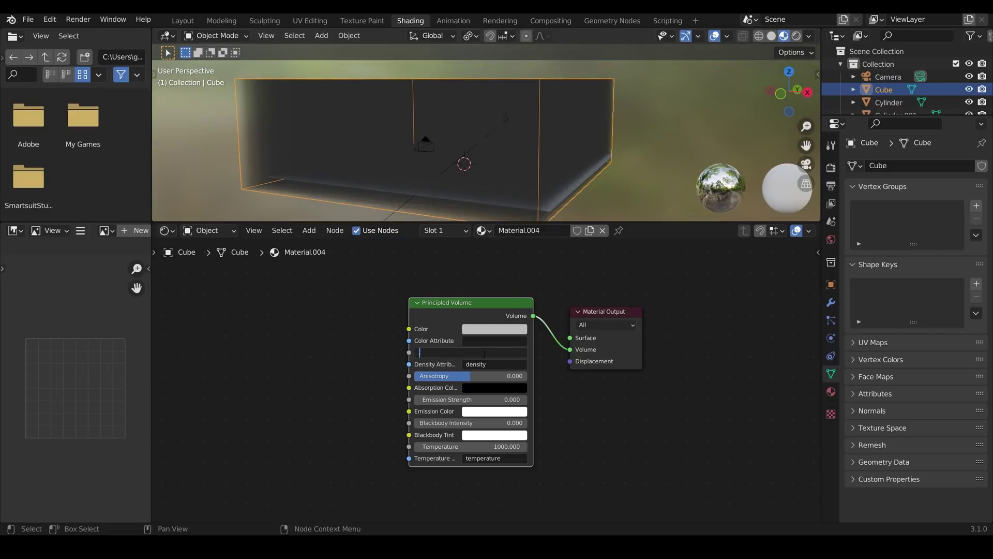
{"action": "type", "text": "0.1"}
{"action": "key", "text": "Return"}
Raise Anisotropy to about 0.807 and view the sunlit fog in rendered shading.
{"action": "middle_click_drag", "start_coordinate": [567, 155], "coordinate": [513, 165]}
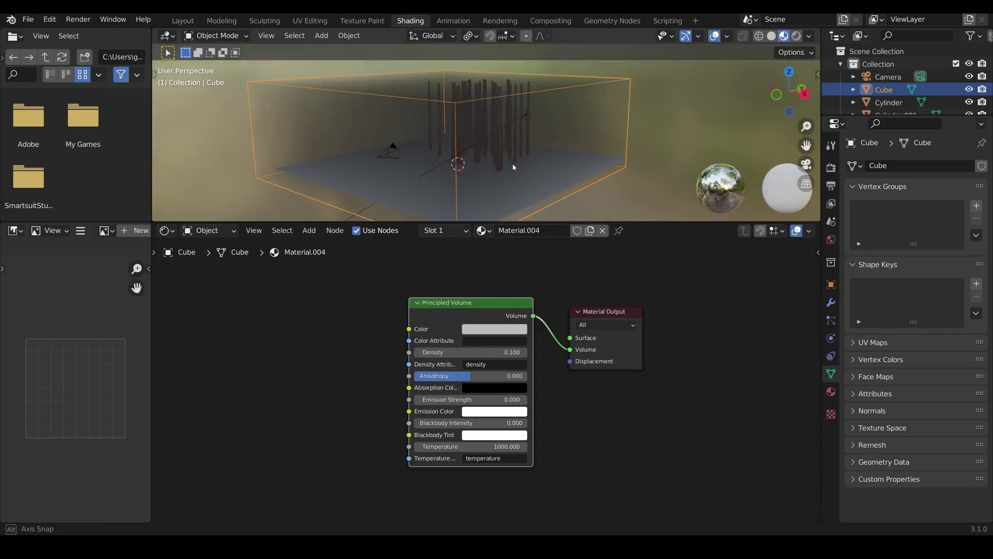
{"action": "left_click", "coordinate": [796, 38]}
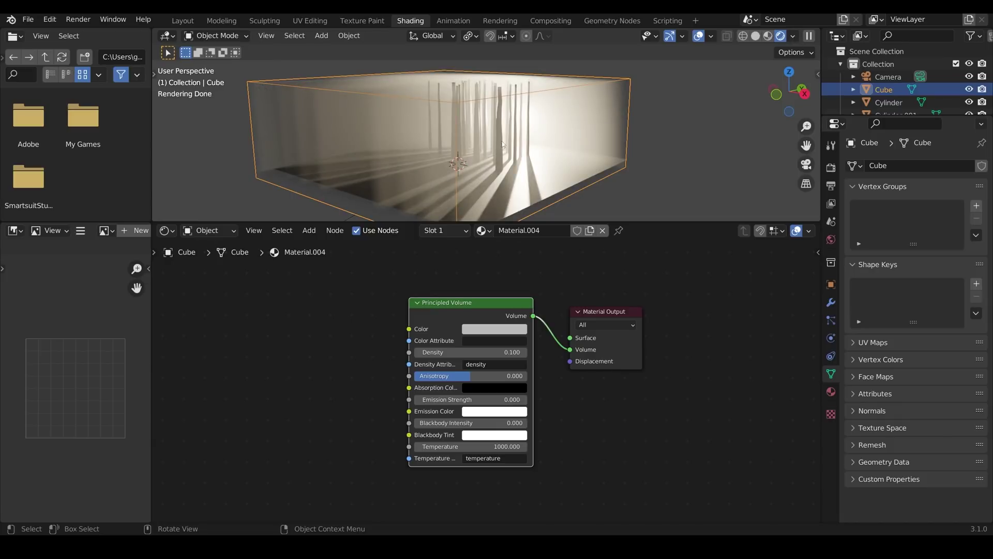
{"action": "middle_click_drag", "start_coordinate": [503, 145], "coordinate": [521, 157]}
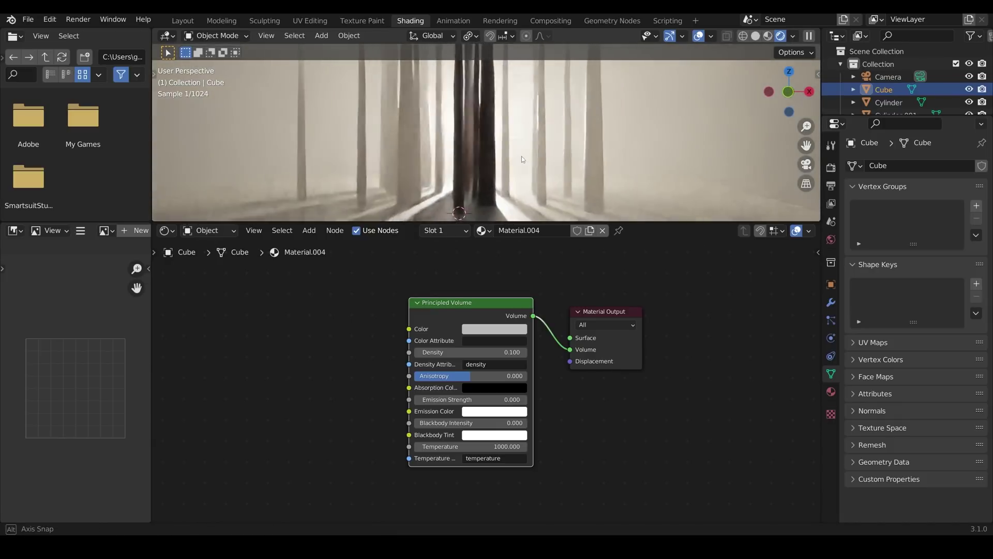
{"action": "left_click_drag", "start_coordinate": [470, 376], "coordinate": [516, 375]}
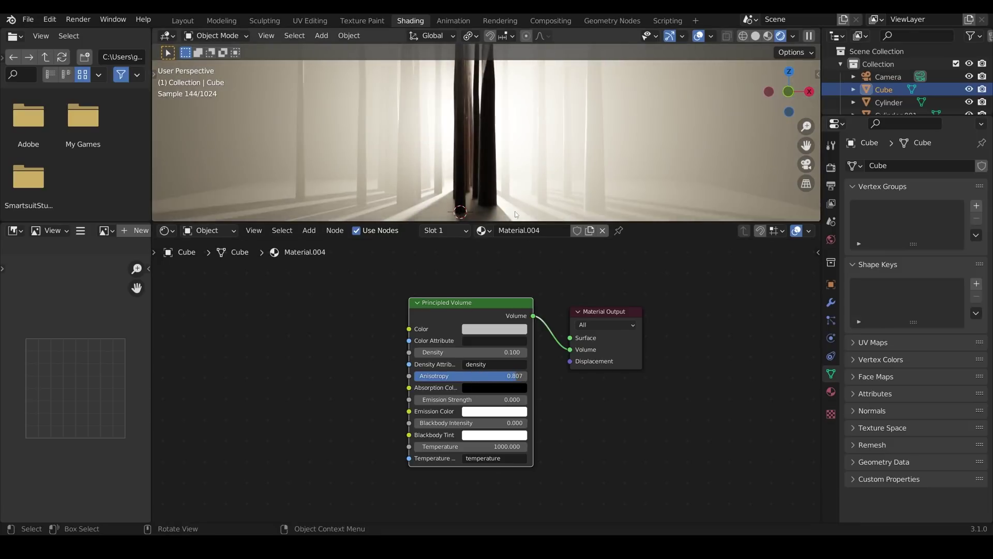
{"action": "middle_click_drag", "start_coordinate": [436, 157], "coordinate": [485, 170]}
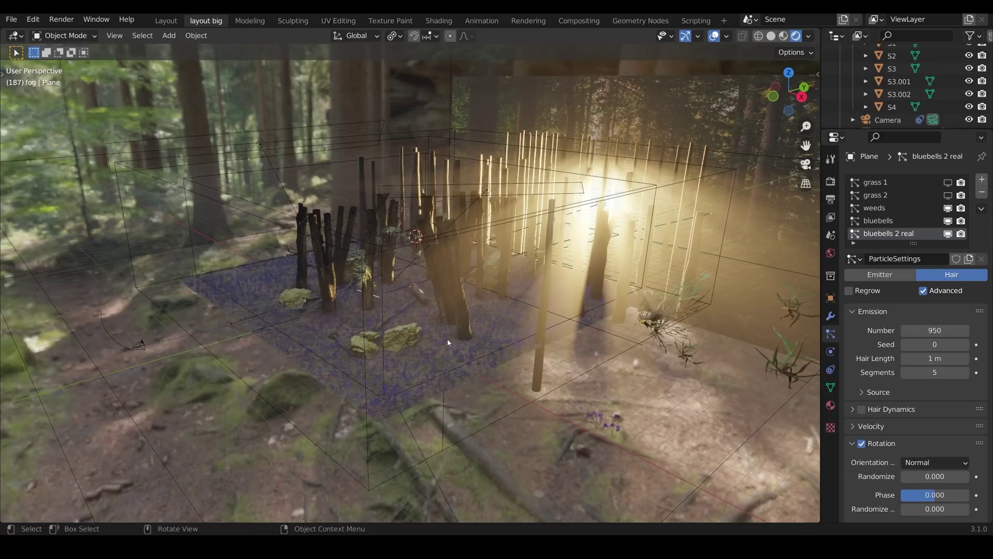
Select the scanned tree stumps and orbit and pan around them.
{"action": "scroll", "coordinate": [447, 338], "scroll_direction": "up", "scroll_amount": 2}
{"action": "scroll", "coordinate": [452, 339], "scroll_direction": "up", "scroll_amount": 2}
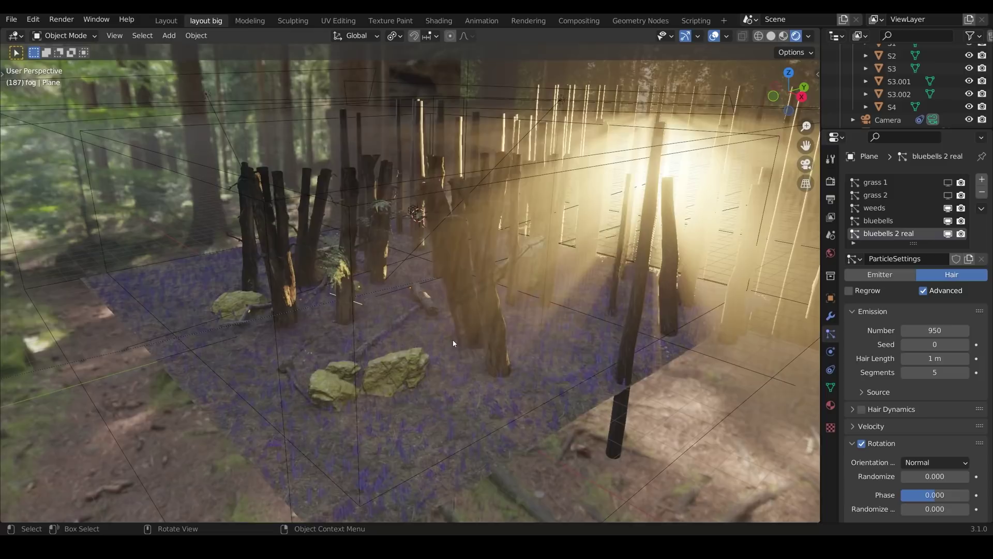
{"action": "left_click", "coordinate": [466, 309]}
{"action": "scroll", "coordinate": [507, 337], "scroll_direction": "up", "scroll_amount": 4}
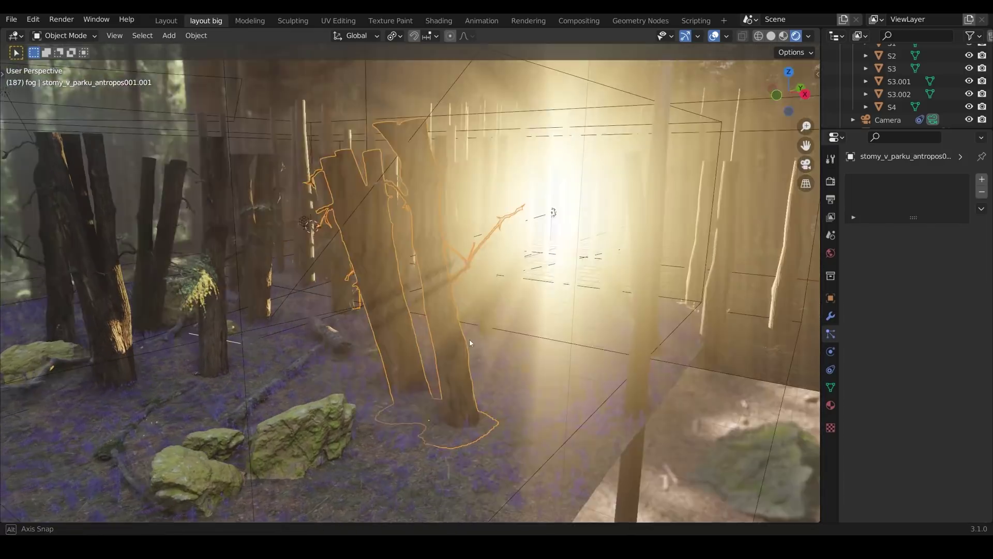
{"action": "middle_click_drag", "start_coordinate": [469, 340], "coordinate": [147, 392]}
{"action": "middle_click_drag", "start_coordinate": [286, 385], "coordinate": [528, 237]}
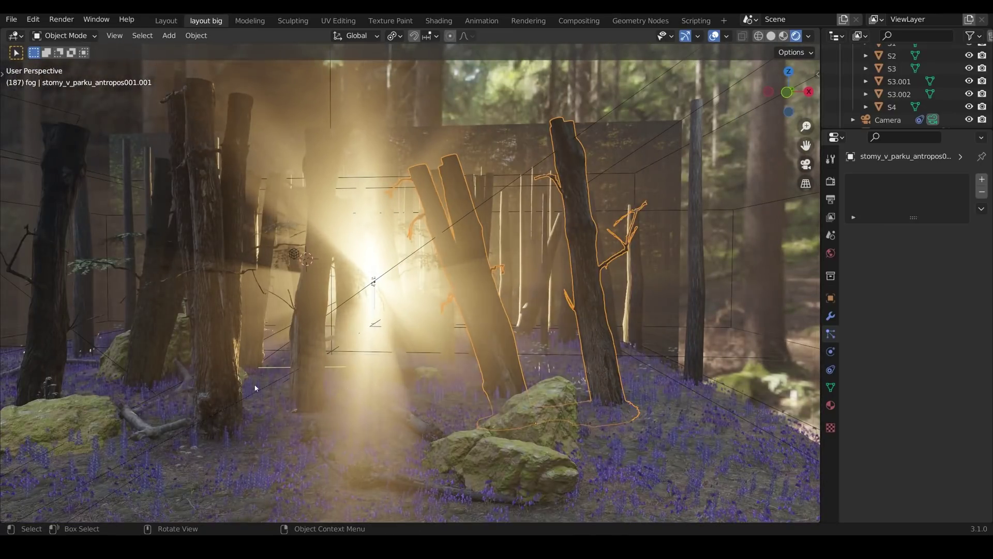
{"action": "middle_click_drag", "start_coordinate": [255, 388], "coordinate": [314, 341], "text": "shift"}
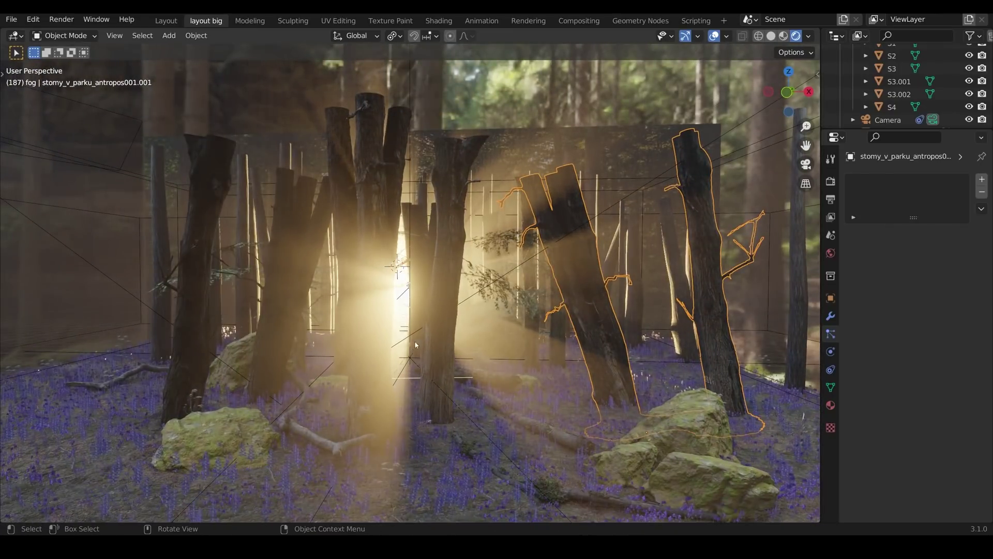
{"action": "middle_click_drag", "start_coordinate": [415, 345], "coordinate": [509, 232]}
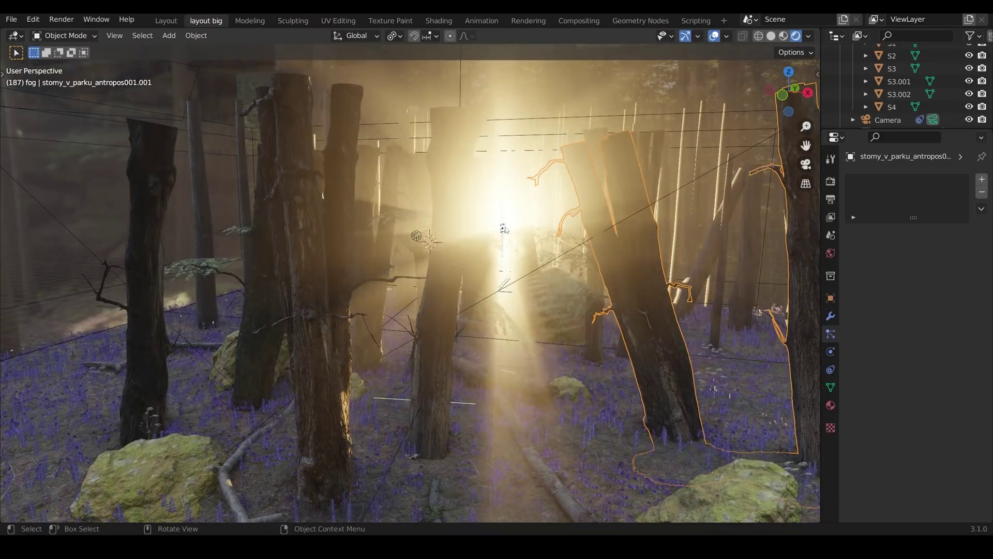
In Material Preview, select the fallen branch S3.001 and the mossy rock.
{"action": "left_click", "coordinate": [783, 36]}
{"action": "mouse_move", "coordinate": [446, 396]}
{"action": "middle_mouse_down"}
{"action": "mouse_move", "coordinate": [511, 389]}
{"action": "mouse_move", "coordinate": [481, 339]}
{"action": "mouse_move", "coordinate": [458, 406]}
{"action": "middle_mouse_up"}
{"action": "left_click", "coordinate": [468, 402]}
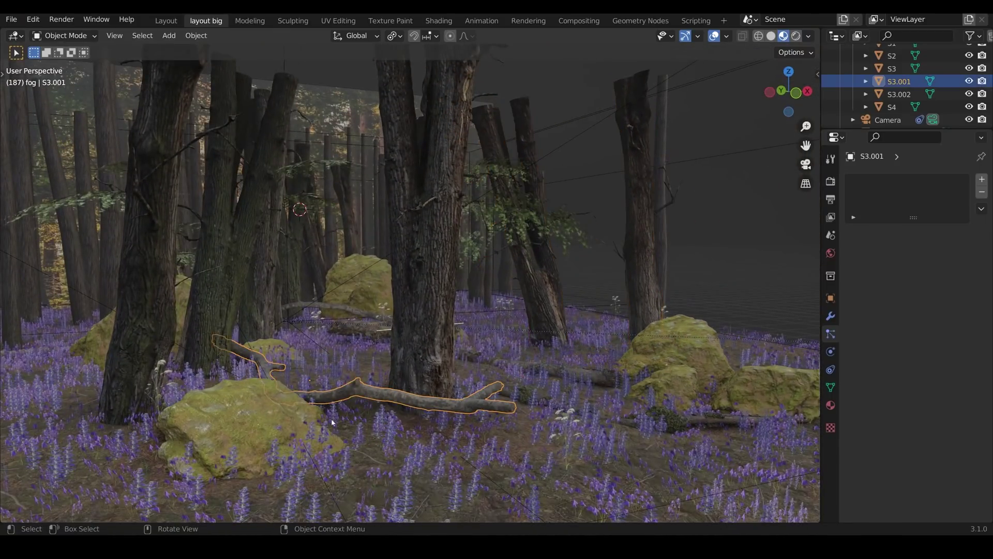
{"action": "left_click", "coordinate": [259, 426]}
{"action": "mouse_move", "coordinate": [438, 407]}
{"action": "middle_mouse_down"}
{"action": "mouse_move", "coordinate": [499, 382]}
{"action": "mouse_move", "coordinate": [476, 378]}
{"action": "middle_mouse_up"}
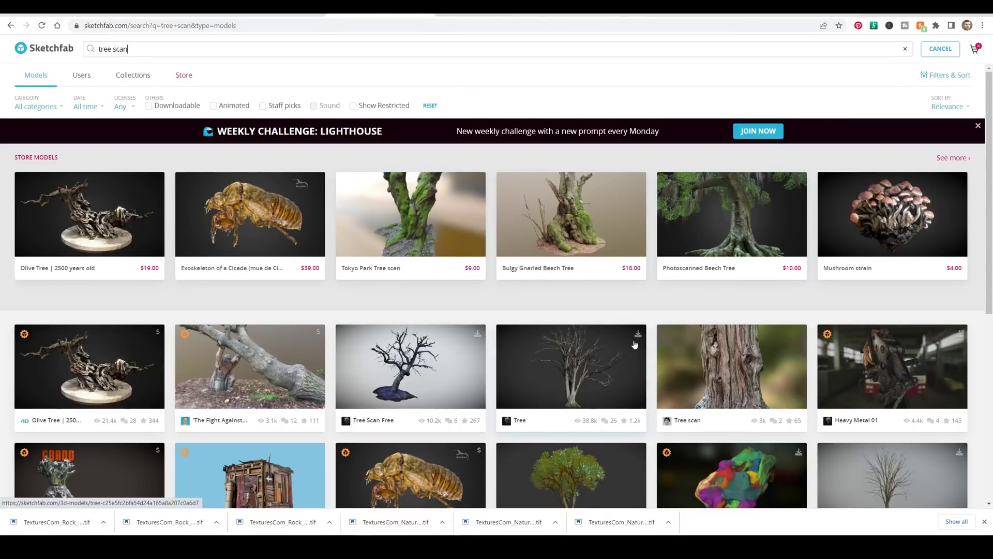
Browse the tree scan results, open Trees in the park, then orbit the mossy rock scan preview.
{"action": "scroll", "coordinate": [632, 344], "scroll_direction": "down", "scroll_amount": 10}
{"action": "scroll", "coordinate": [631, 344], "scroll_direction": "down", "scroll_amount": 5}
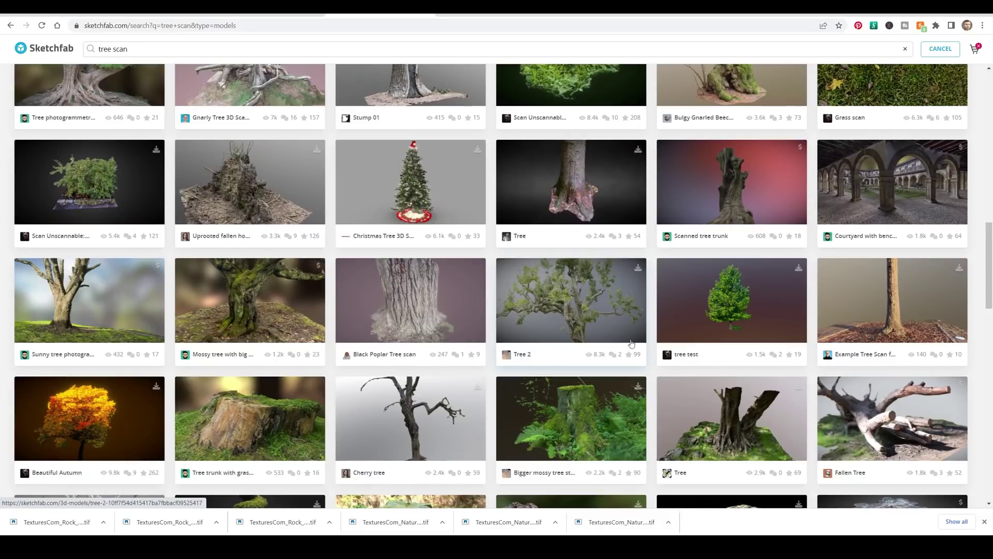
{"action": "scroll", "coordinate": [632, 343], "scroll_direction": "down", "scroll_amount": 4}
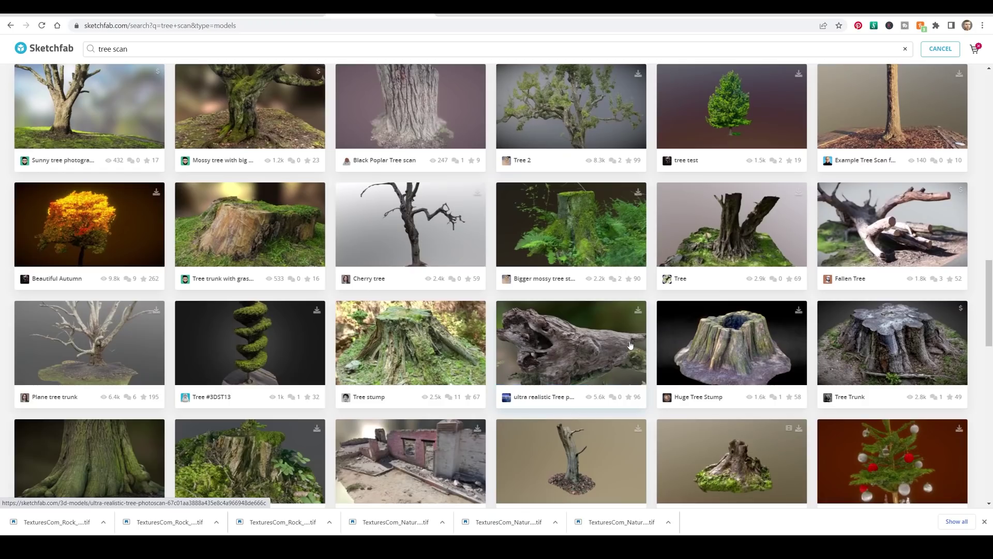
{"action": "scroll", "coordinate": [631, 345], "scroll_direction": "down", "scroll_amount": 4}
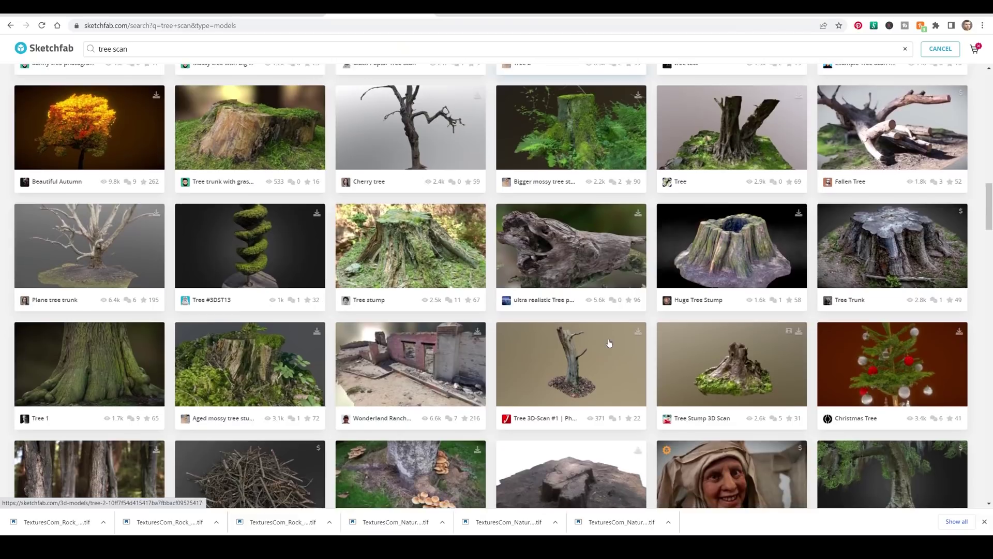
{"action": "left_click", "coordinate": [608, 344]}
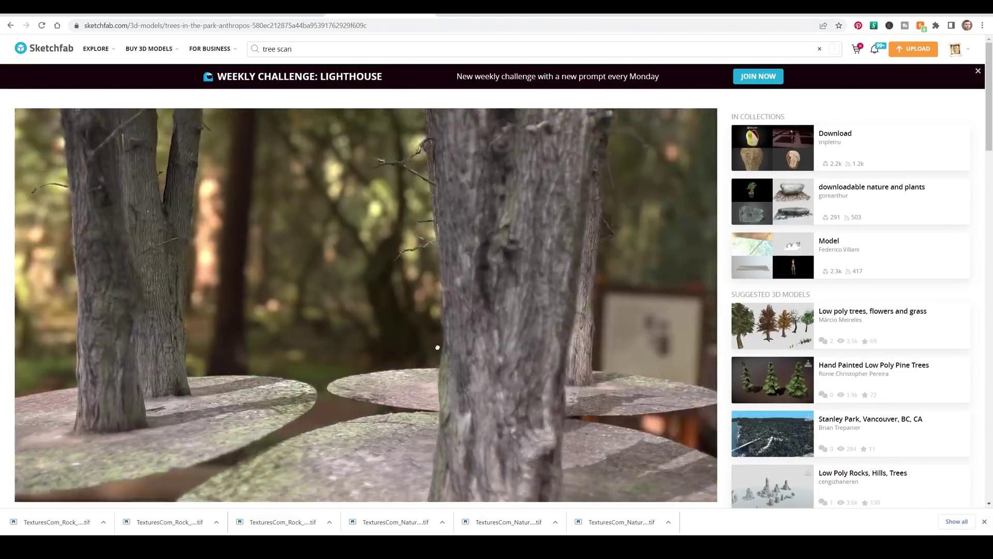
{"action": "scroll", "coordinate": [156, 517], "scroll_direction": "down", "scroll_amount": 2}
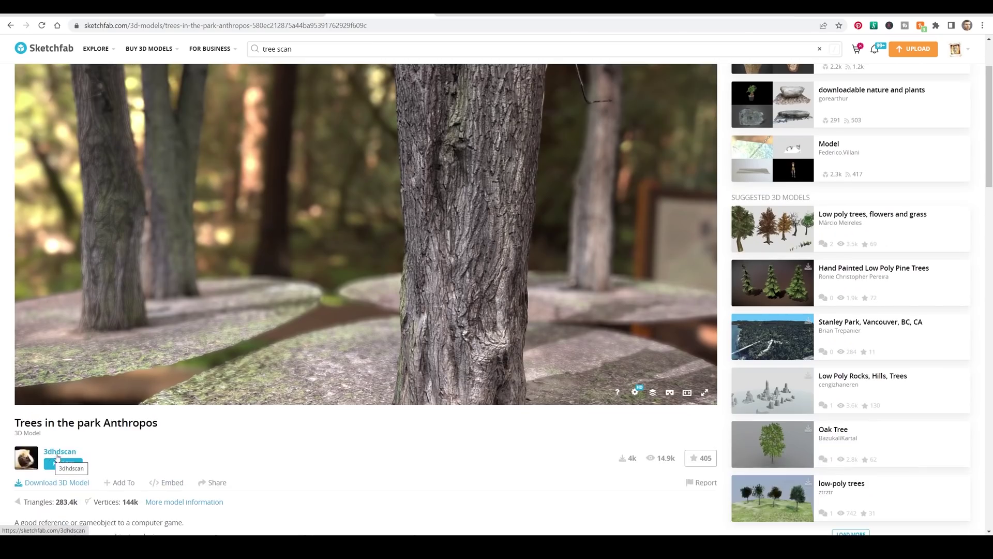
{"action": "left_click_drag", "start_coordinate": [522, 296], "coordinate": [366, 303]}
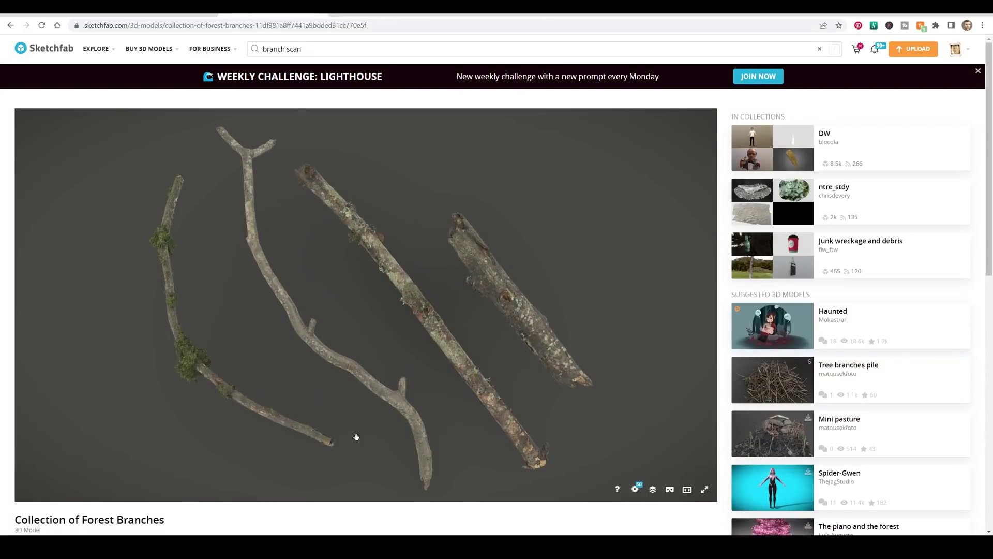
{"action": "left_click_drag", "start_coordinate": [356, 437], "coordinate": [343, 520]}
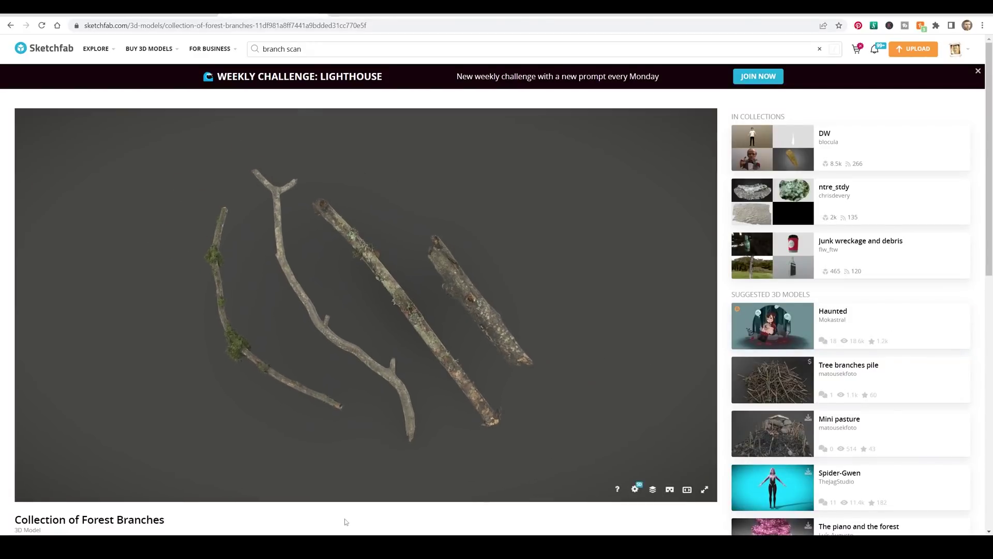
{"action": "scroll", "coordinate": [344, 520], "scroll_direction": "down", "scroll_amount": 2}
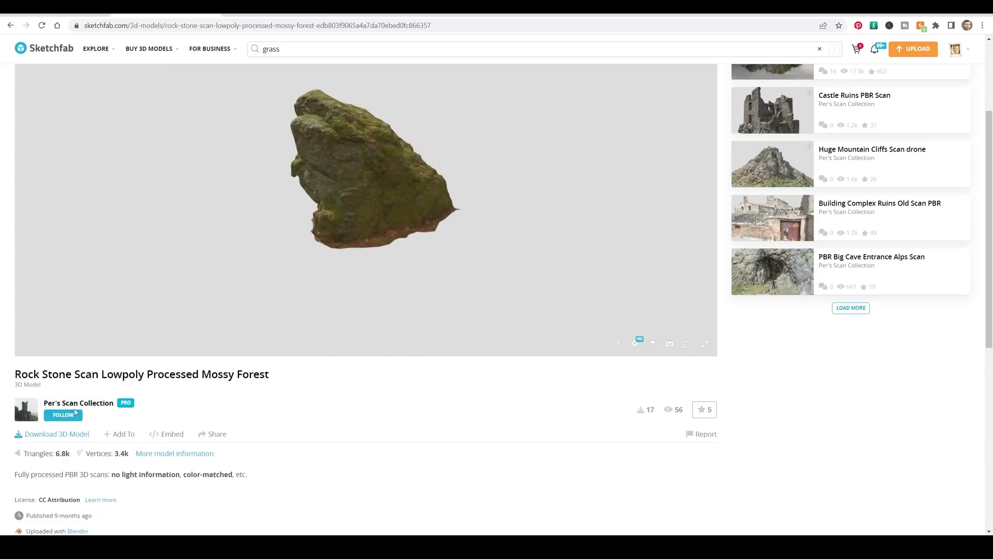
{"action": "left_click_drag", "start_coordinate": [294, 288], "coordinate": [532, 287]}
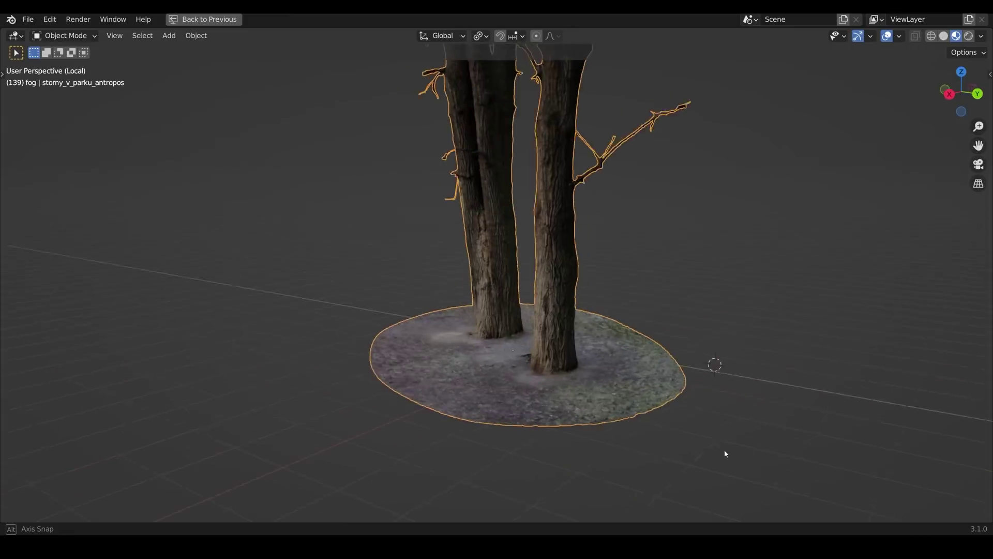
In Edit Mode with X-ray on, circle-select the outer ring of ground around the stumps.
{"action": "scroll", "coordinate": [725, 455], "scroll_direction": "up", "scroll_amount": 6}
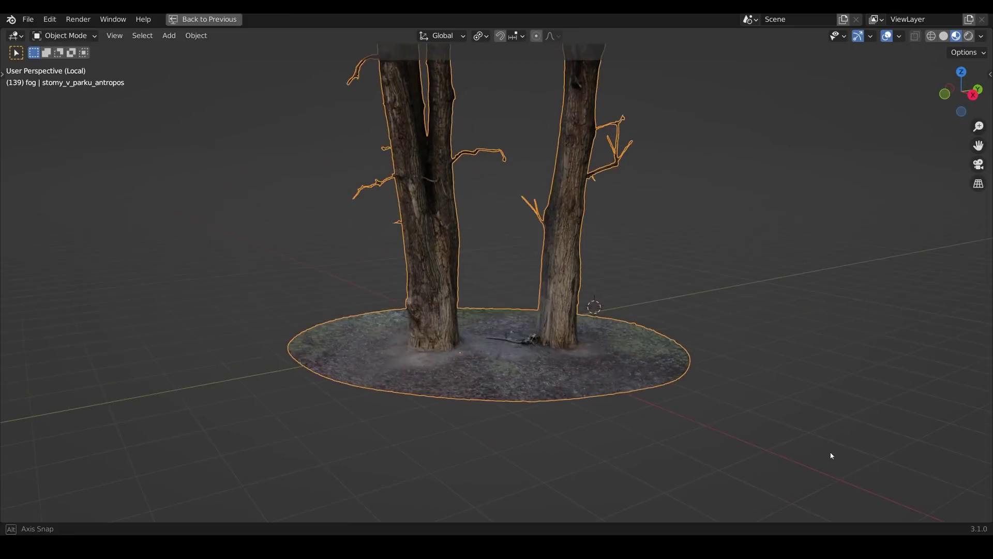
{"action": "key", "text": "Tab"}
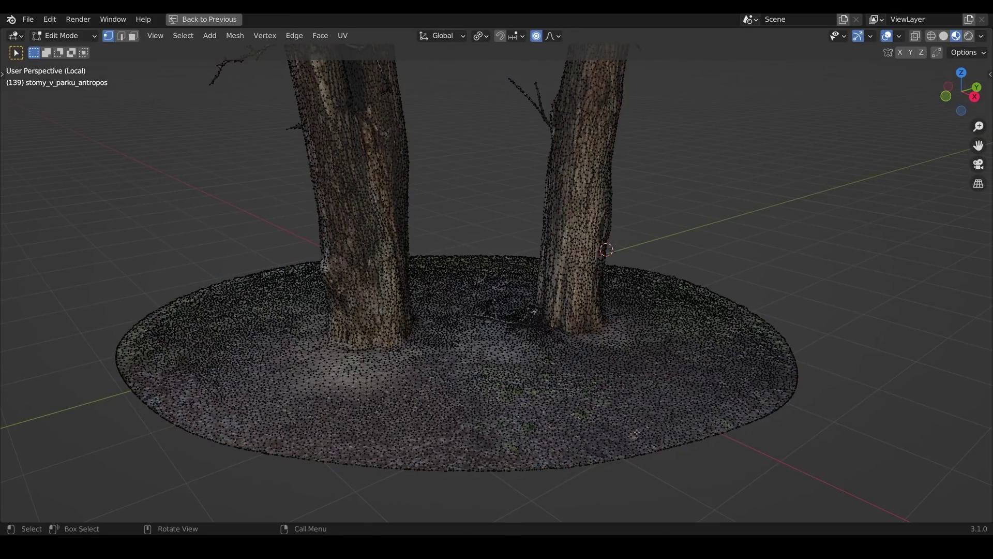
{"action": "left_click", "coordinate": [915, 37]}
{"action": "key", "text": "c"}
{"action": "mouse_move", "coordinate": [747, 337]}
{"action": "left_mouse_down"}
{"action": "mouse_move", "coordinate": [614, 418]}
{"action": "mouse_move", "coordinate": [405, 439]}
{"action": "mouse_move", "coordinate": [186, 375]}
{"action": "mouse_move", "coordinate": [166, 272]}
{"action": "left_mouse_up"}
{"action": "mouse_move", "coordinate": [166, 272]}
{"action": "middle_mouse_down"}
{"action": "mouse_move", "coordinate": [259, 312]}
{"action": "mouse_move", "coordinate": [362, 331]}
{"action": "middle_mouse_up"}
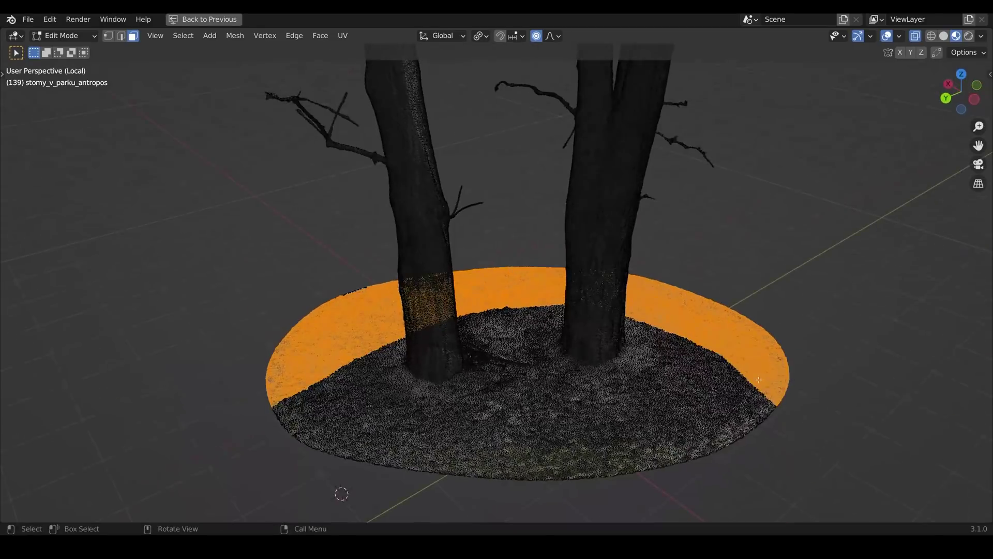
Extend the circle selection over the remaining lower and lower-left ground.
{"action": "key", "text": "c"}
{"action": "mouse_move", "coordinate": [776, 326]}
{"action": "left_mouse_down"}
{"action": "mouse_move", "coordinate": [712, 391]}
{"action": "mouse_move", "coordinate": [578, 454]}
{"action": "mouse_move", "coordinate": [265, 340]}
{"action": "left_mouse_up"}
{"action": "middle_click_drag", "start_coordinate": [266, 340], "coordinate": [709, 402]}
{"action": "key", "text": "c"}
{"action": "mouse_move", "coordinate": [542, 402]}
{"action": "left_mouse_down"}
{"action": "mouse_move", "coordinate": [300, 366]}
{"action": "mouse_move", "coordinate": [561, 455]}
{"action": "mouse_move", "coordinate": [681, 211]}
{"action": "left_mouse_up"}
{"action": "right_click", "coordinate": [681, 210]}
{"action": "middle_click_drag", "start_coordinate": [681, 210], "coordinate": [535, 411]}
{"action": "scroll", "coordinate": [535, 410], "scroll_direction": "up", "scroll_amount": 4}
{"action": "key", "text": "c"}
{"action": "mouse_move", "coordinate": [521, 394]}
{"action": "left_mouse_down"}
{"action": "mouse_move", "coordinate": [482, 362]}
{"action": "mouse_move", "coordinate": [354, 429]}
{"action": "mouse_move", "coordinate": [205, 396]}
{"action": "mouse_move", "coordinate": [577, 412]}
{"action": "mouse_move", "coordinate": [764, 375]}
{"action": "left_mouse_up"}
{"action": "middle_click_drag", "start_coordinate": [764, 375], "coordinate": [595, 424]}
{"action": "mouse_move", "coordinate": [593, 425]}
{"action": "left_mouse_down"}
{"action": "mouse_move", "coordinate": [311, 440]}
{"action": "mouse_move", "coordinate": [320, 362]}
{"action": "left_mouse_up"}
Add the last ground to the selection and delete the selected edges.
{"action": "right_click", "coordinate": [321, 362]}
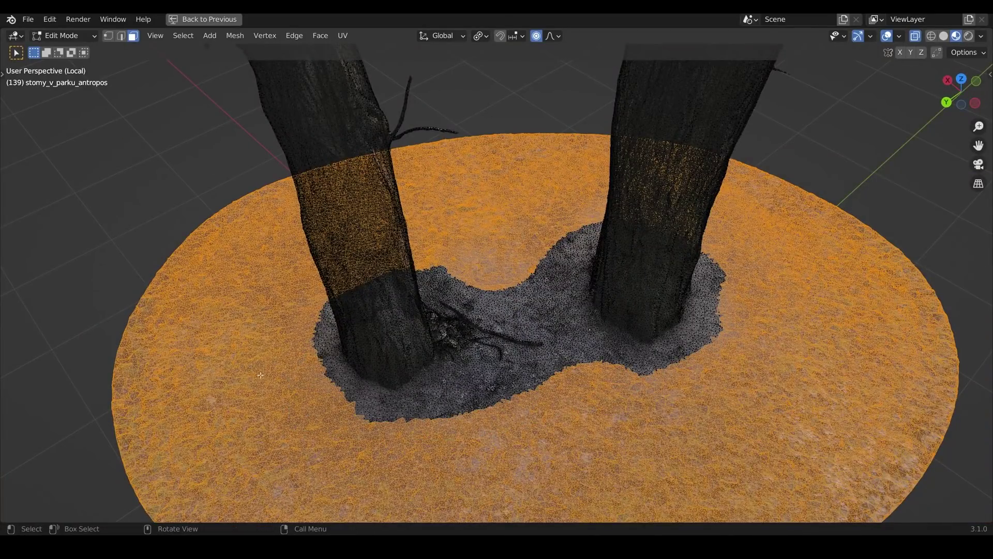
{"action": "mouse_move", "coordinate": [321, 362]}
{"action": "middle_mouse_down"}
{"action": "mouse_move", "coordinate": [547, 382]}
{"action": "mouse_move", "coordinate": [618, 412]}
{"action": "middle_mouse_up"}
{"action": "key", "text": "x"}
{"action": "left_click", "coordinate": [547, 387]}
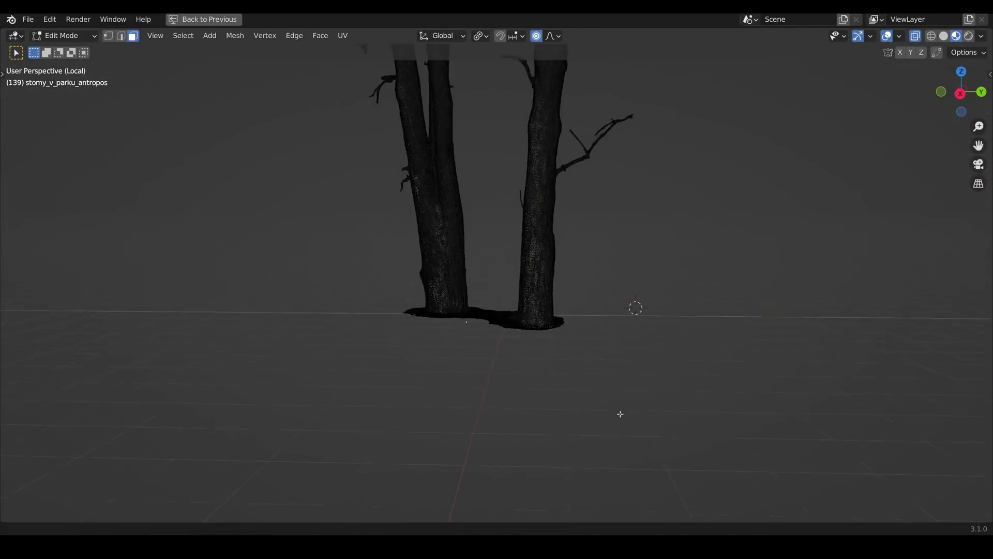
{"action": "scroll", "coordinate": [669, 430], "scroll_direction": "down", "scroll_amount": 3}
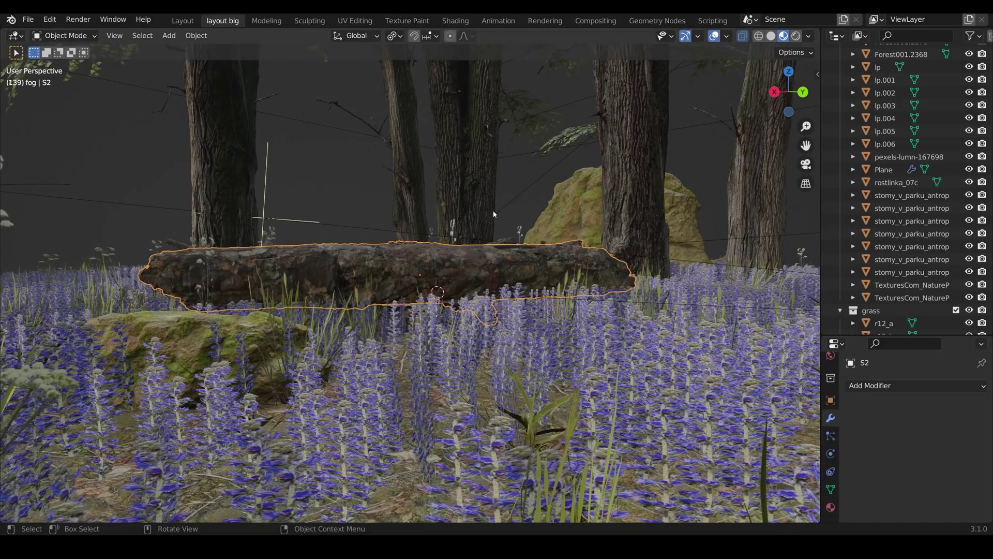
Isolate log S2 and give it a Decimate modifier with a 0.2 ratio.
{"action": "key", "text": "KP_Divide"}
{"action": "middle_click_drag", "start_coordinate": [690, 356], "coordinate": [538, 336]}
{"action": "left_click", "coordinate": [870, 387]}
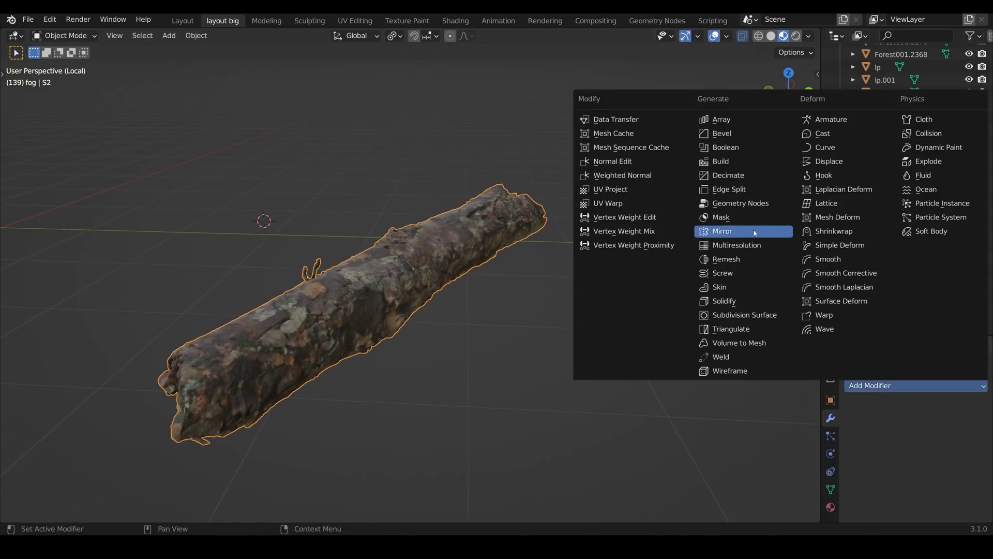
{"action": "left_click", "coordinate": [745, 176]}
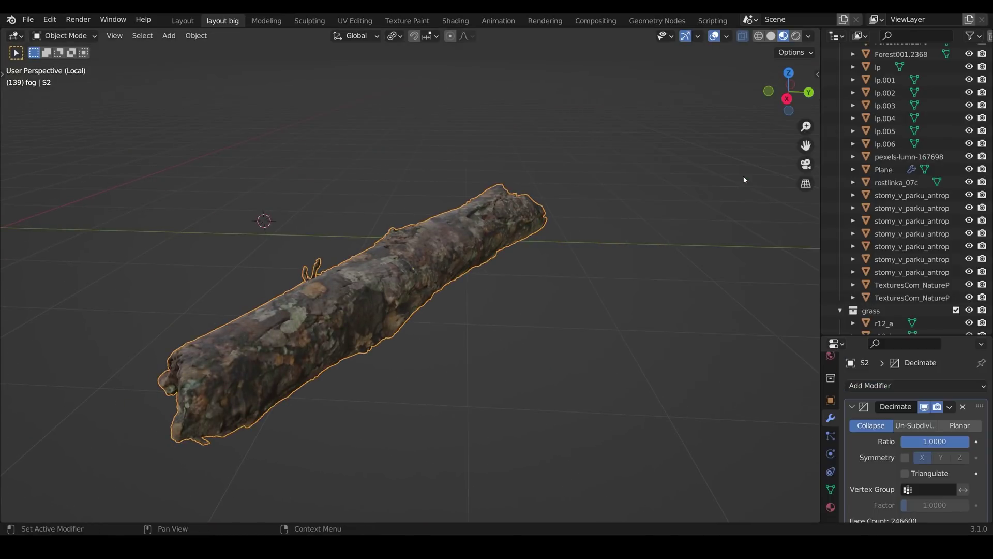
{"action": "left_click", "coordinate": [943, 441]}
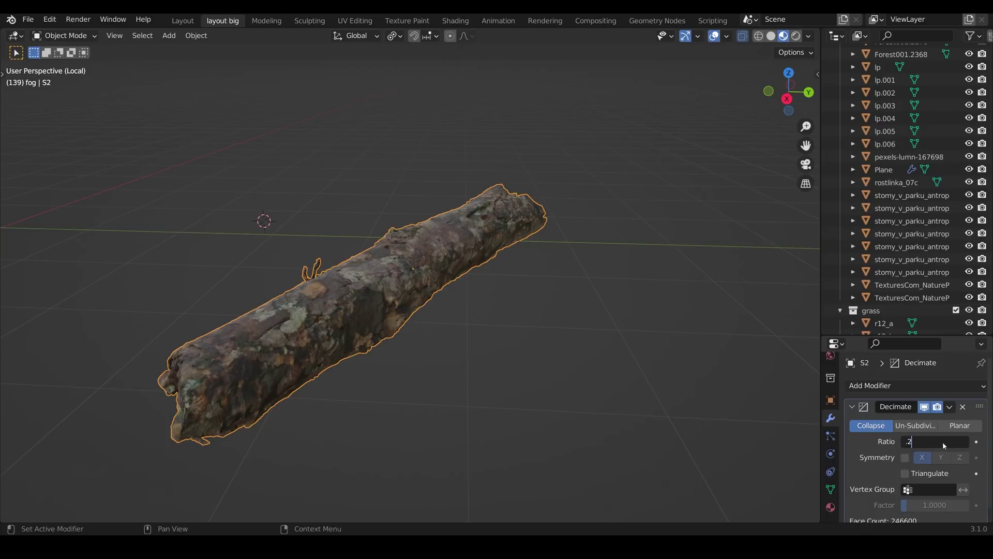
{"action": "type", "text": ".2"}
{"action": "key", "text": "Return"}
Compare the decimated log, apply the Decimate modifier and return to the full forest.
{"action": "middle_click_drag", "start_coordinate": [619, 410], "coordinate": [476, 357]}
{"action": "left_click", "coordinate": [925, 408]}
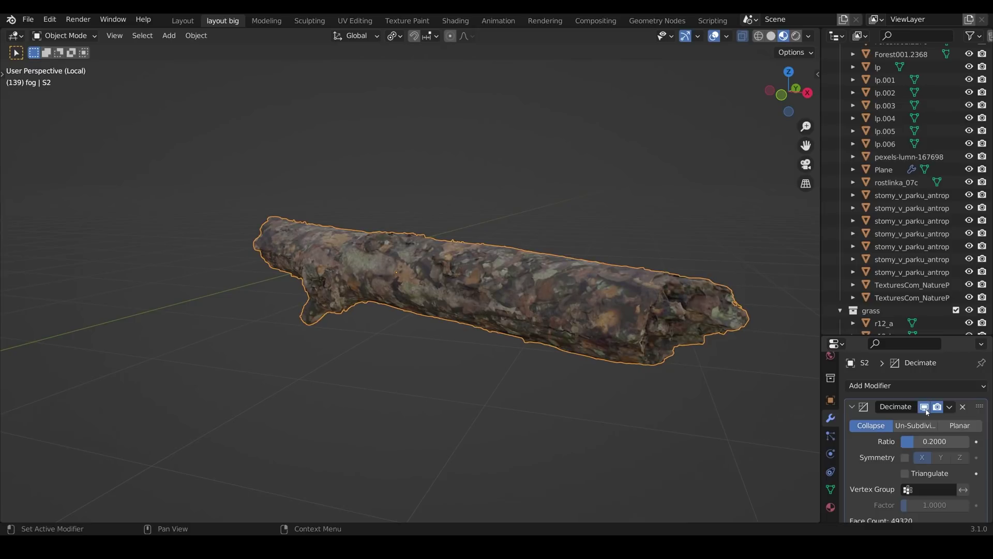
{"action": "left_click", "coordinate": [925, 407]}
{"action": "middle_click_drag", "start_coordinate": [679, 412], "coordinate": [522, 373]}
{"action": "left_click", "coordinate": [950, 408]}
{"action": "left_click", "coordinate": [903, 424]}
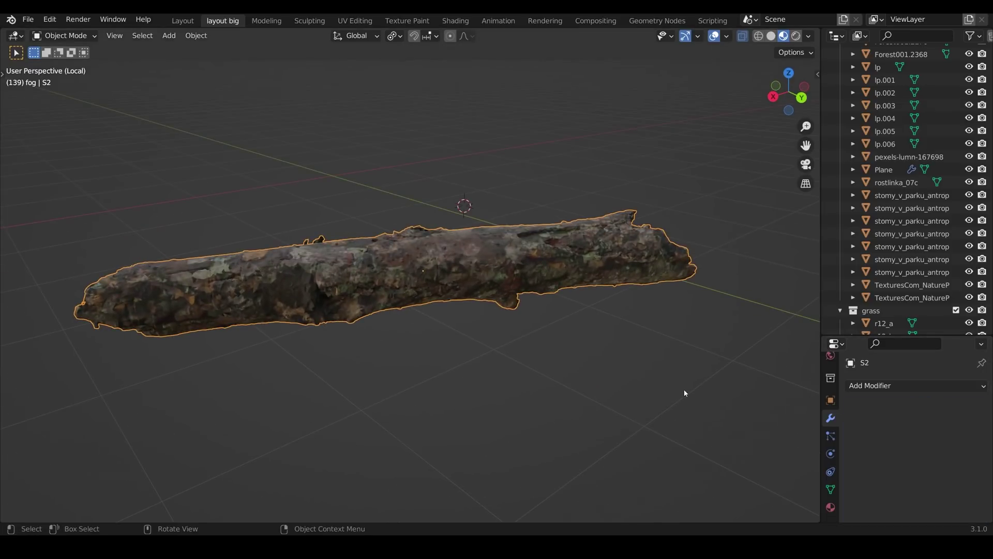
{"action": "scroll", "coordinate": [617, 381], "scroll_direction": "down", "scroll_amount": 2}
{"action": "key", "text": "KP_Divide"}
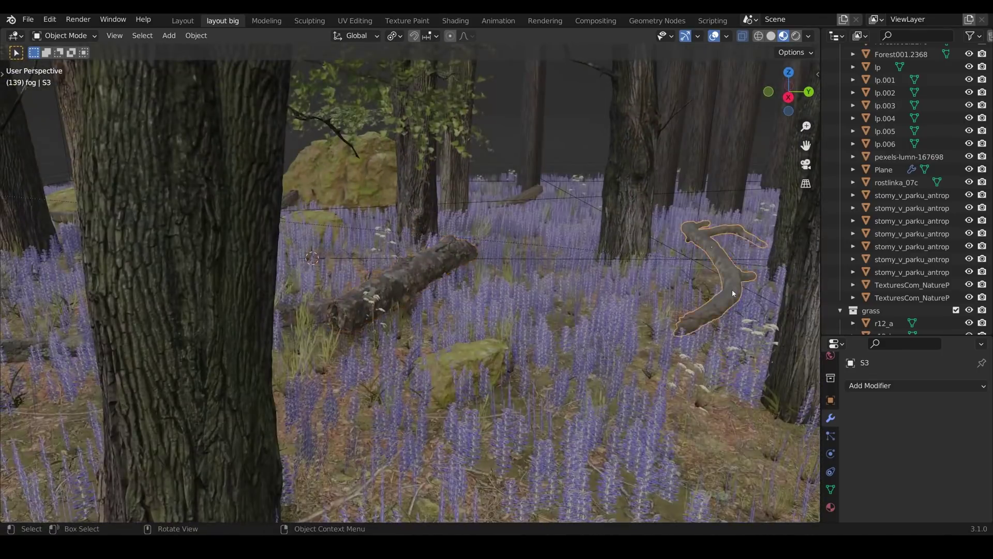
Isolate branch S3 and add a Decimate modifier, trying ratios 0.5 and then 0.1.
{"action": "left_click", "coordinate": [732, 290]}
{"action": "key", "text": "KP_Divide"}
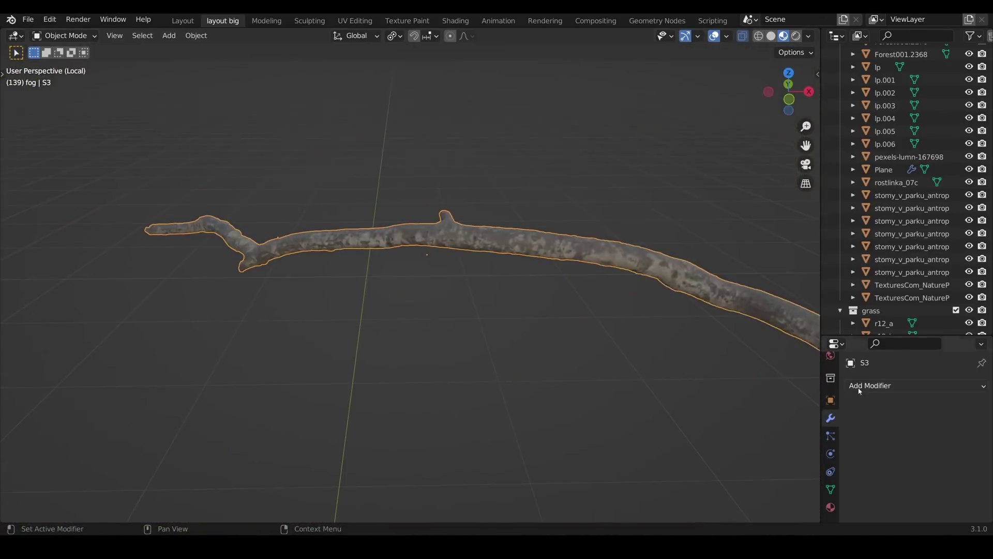
{"action": "left_click", "coordinate": [859, 385]}
{"action": "left_click", "coordinate": [709, 161]}
{"action": "left_click", "coordinate": [930, 442]}
{"action": "type", "text": ".5"}
{"action": "key", "text": "Return"}
{"action": "left_click", "coordinate": [925, 408]}
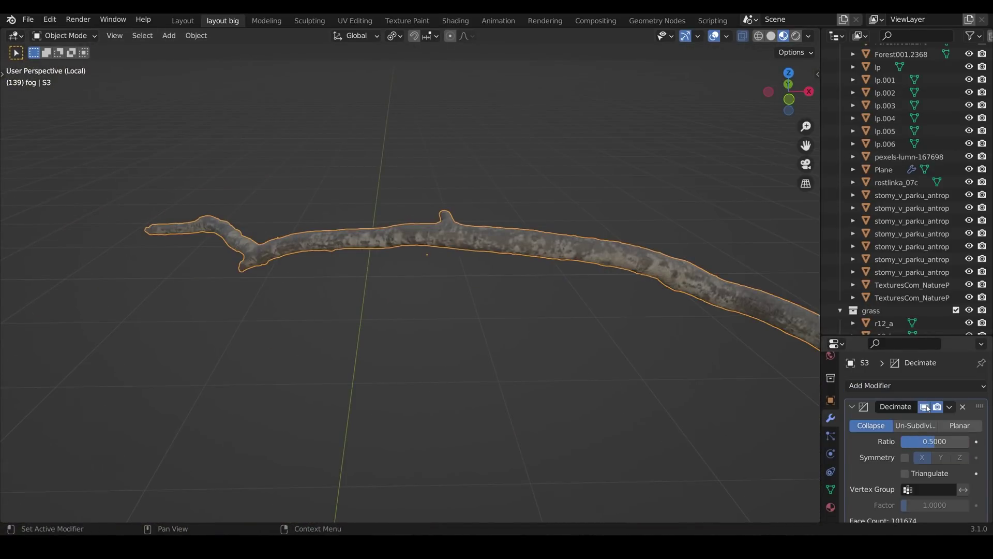
{"action": "scroll", "coordinate": [931, 414], "scroll_direction": "down", "scroll_amount": 1}
{"action": "left_click", "coordinate": [937, 430]}
{"action": "type", "text": ".1"}
{"action": "key", "text": "Return"}
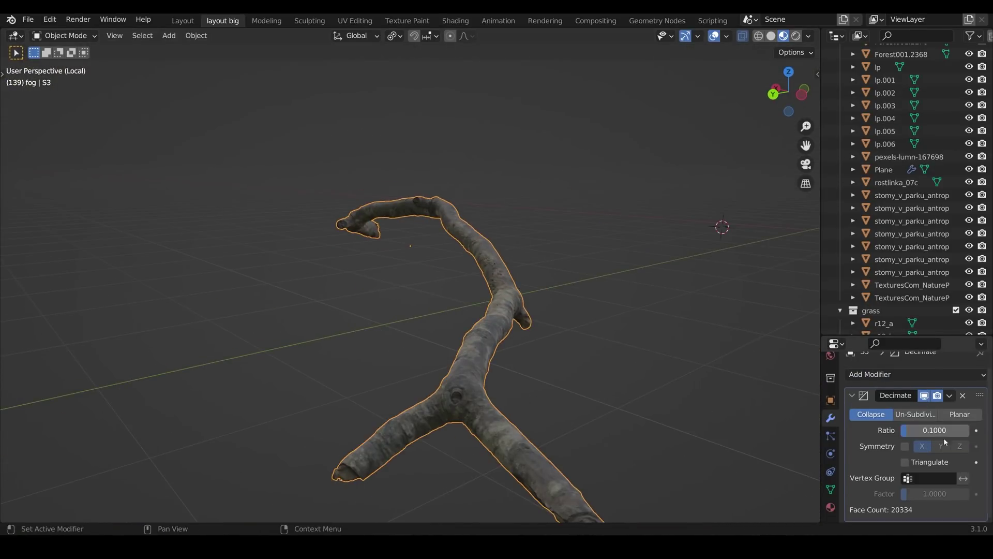
Shade the branch smooth and show the decimation in the viewport again.
{"action": "middle_click_drag", "start_coordinate": [673, 404], "coordinate": [343, 305]}
{"action": "right_click", "coordinate": [343, 305]}
{"action": "left_click", "coordinate": [344, 304]}
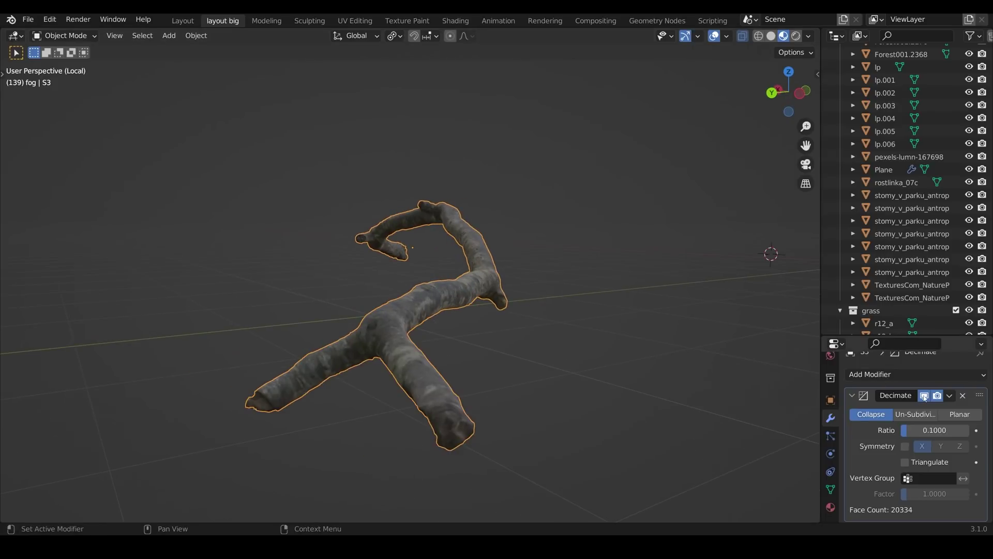
{"action": "left_click", "coordinate": [925, 396]}
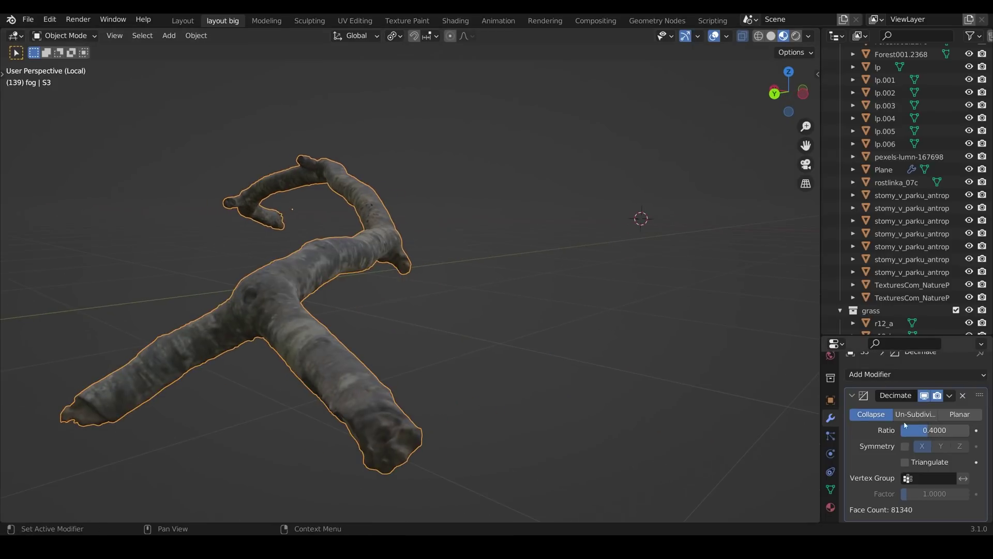
{"action": "left_click", "coordinate": [950, 396]}
Make the branch's object and data single-user, apply the Decimate and leave isolation.
{"action": "right_click", "coordinate": [391, 410]}
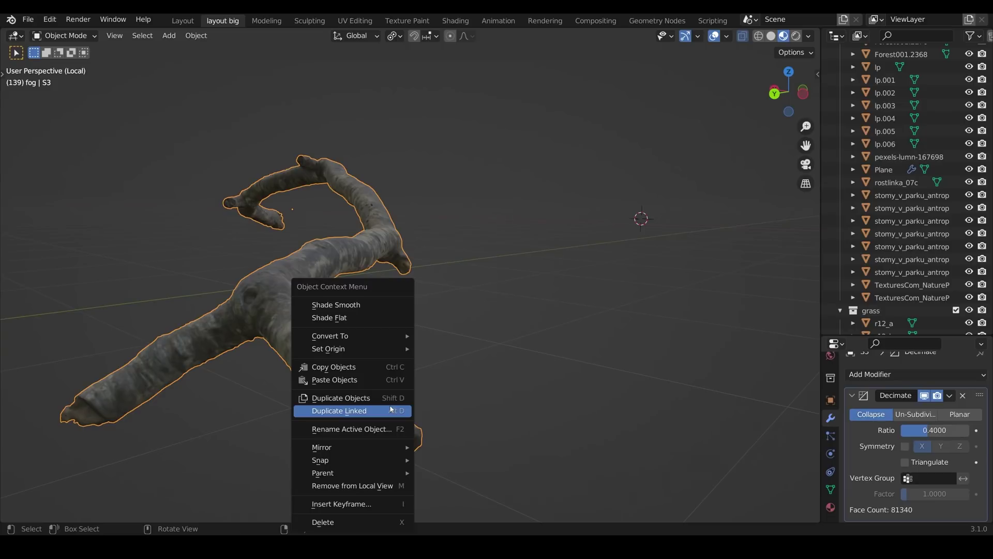
{"action": "left_click", "coordinate": [196, 35]}
{"action": "mouse_move", "coordinate": [238, 233]}
{"action": "mouse_move", "coordinate": [362, 302]}
{"action": "left_click", "coordinate": [478, 314]}
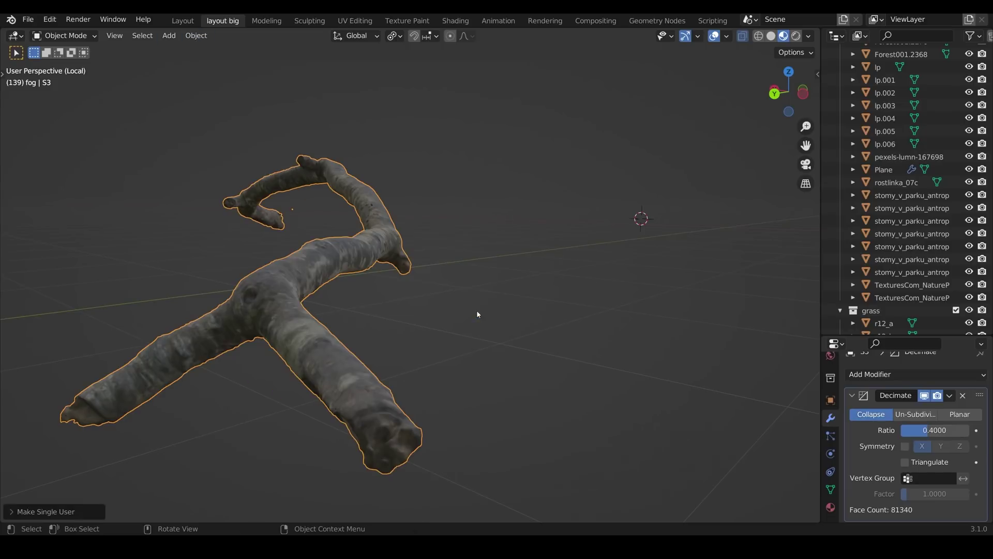
{"action": "left_click", "coordinate": [950, 395]}
{"action": "left_click", "coordinate": [900, 412]}
{"action": "key", "text": "KP_Divide"}
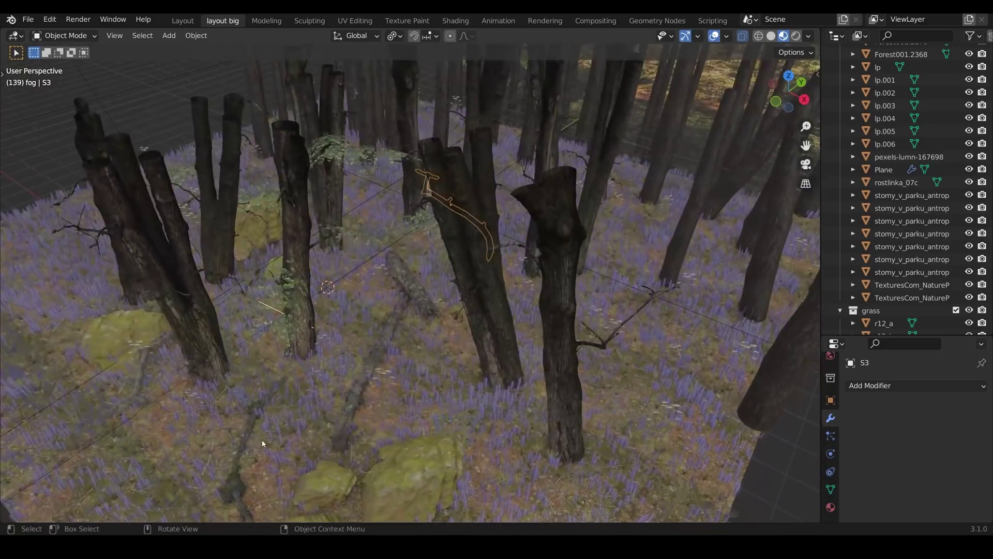
Hide the grass ground Plane to reach the branches.
{"action": "left_click", "coordinate": [262, 444]}
{"action": "key", "text": "h"}
{"action": "middle_click_drag", "start_coordinate": [317, 414], "coordinate": [228, 430]}
Select S3 and linked copies like S3.002, then link them to share one mesh.
{"action": "left_click", "coordinate": [228, 430], "text": "shift"}
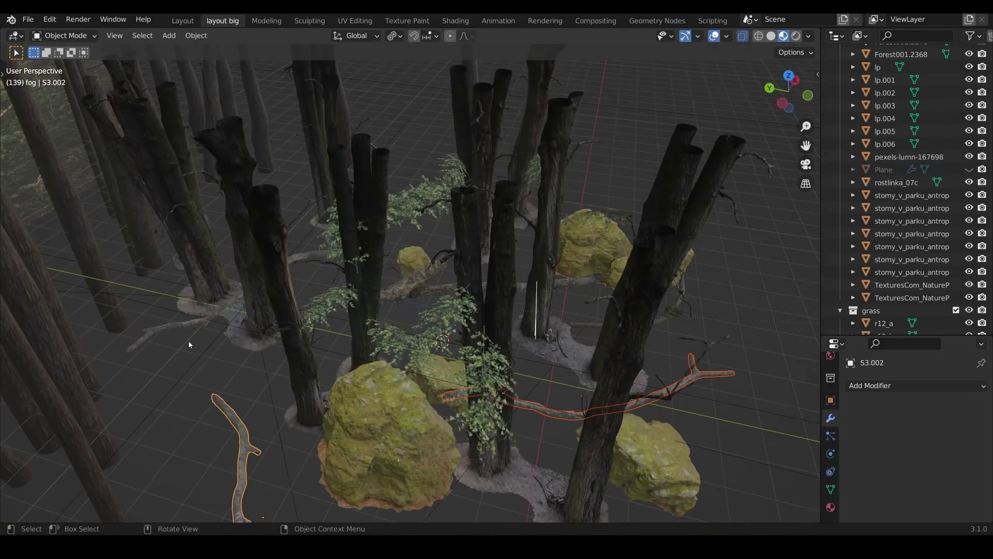
{"action": "left_click", "coordinate": [189, 337]}
{"action": "middle_click_drag", "start_coordinate": [188, 336], "coordinate": [217, 331]}
{"action": "left_click", "coordinate": [143, 35]}
{"action": "mouse_move", "coordinate": [176, 224]}
{"action": "left_click", "coordinate": [290, 224]}
{"action": "middle_click_drag", "start_coordinate": [290, 224], "coordinate": [294, 306]}
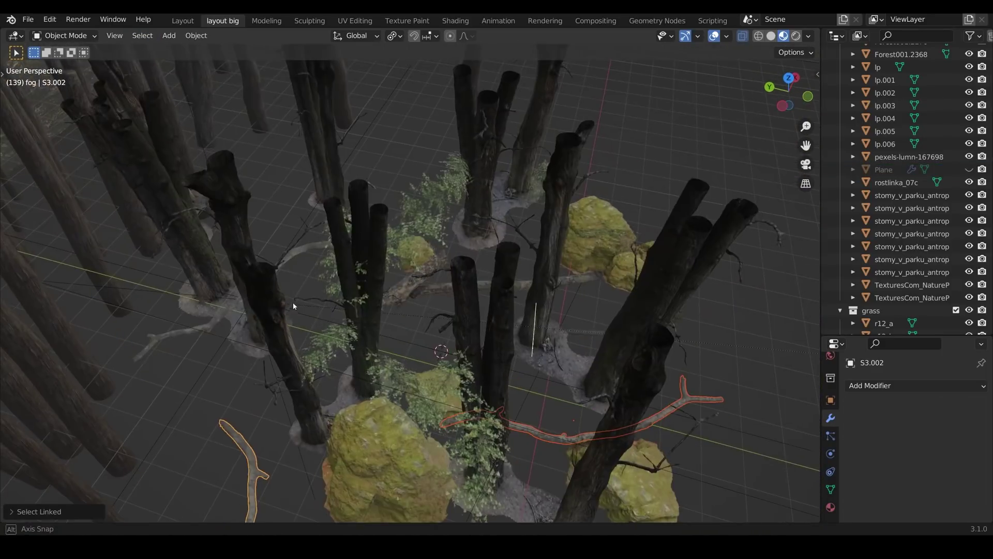
{"action": "key", "text": "ctrl+l"}
{"action": "left_click", "coordinate": [207, 324]}
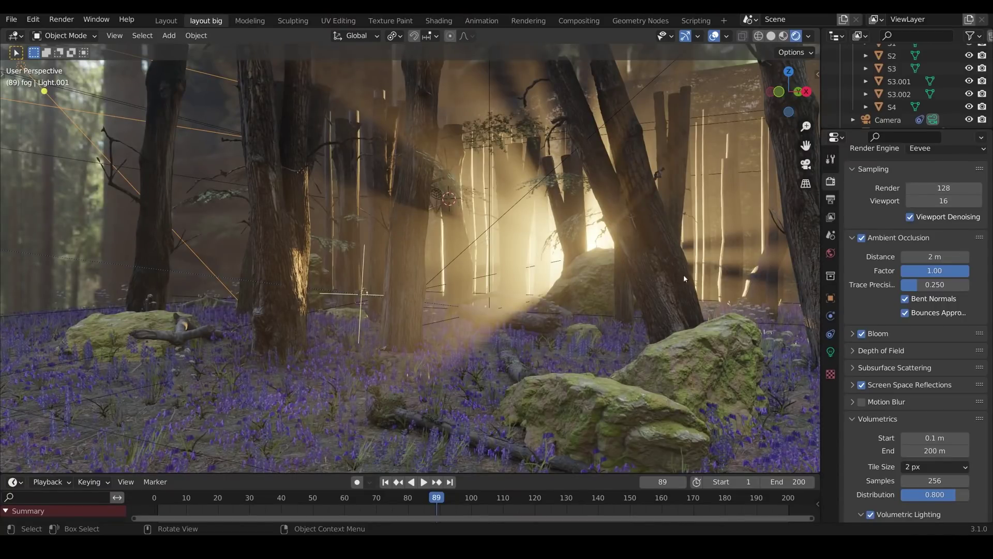
Select the cylinders, branch and tree trunks in turn, then view through the scene camera.
{"action": "left_click", "coordinate": [708, 246]}
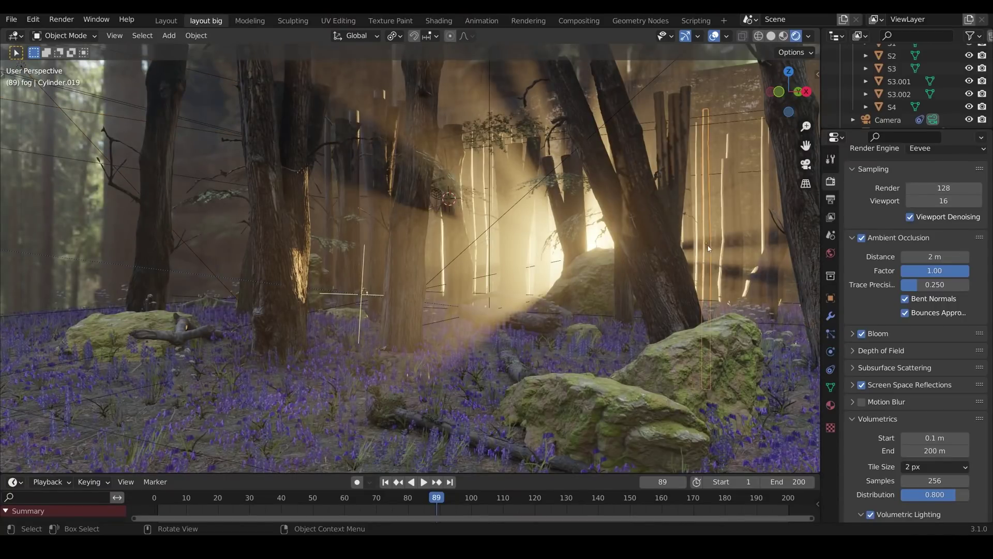
{"action": "left_click", "coordinate": [341, 231]}
{"action": "left_click", "coordinate": [483, 224]}
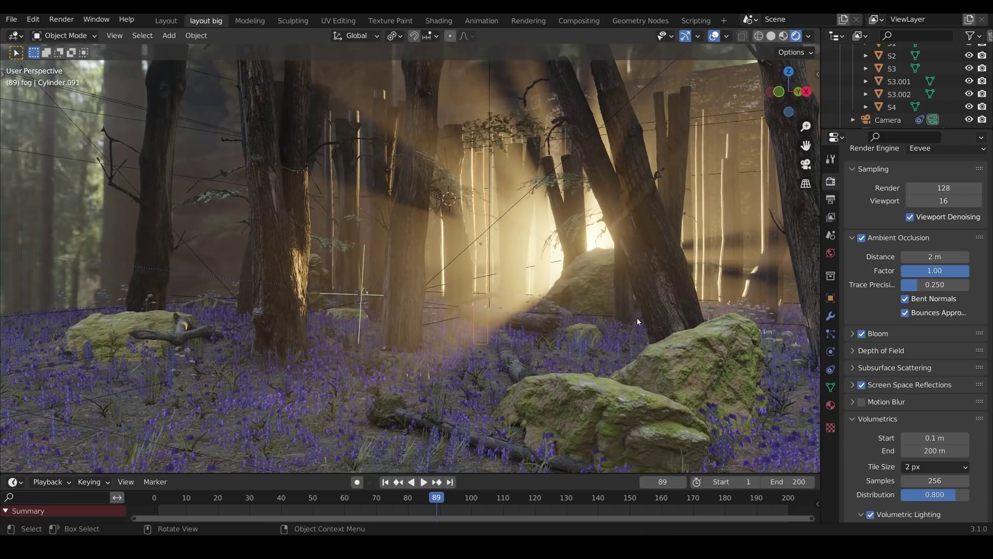
{"action": "left_click", "coordinate": [657, 307]}
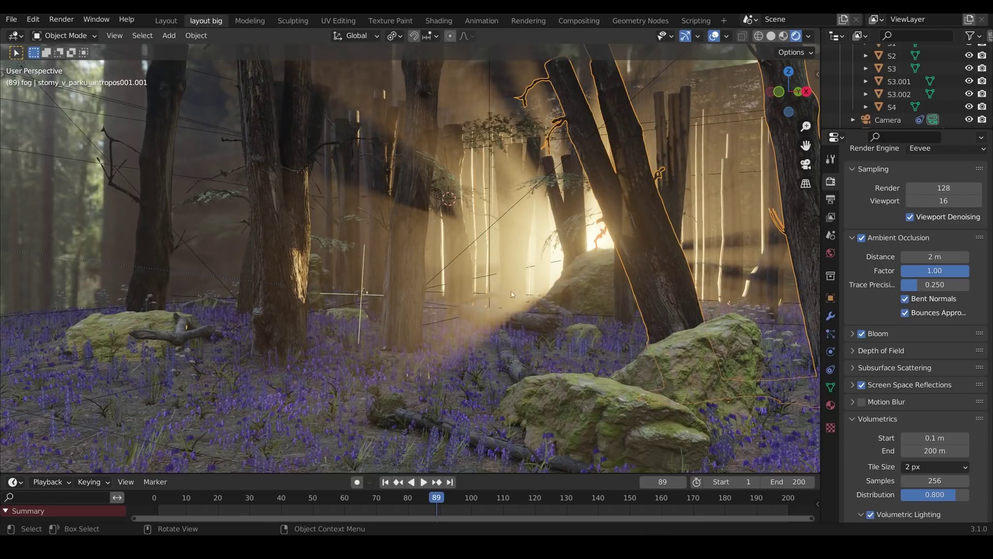
{"action": "left_click", "coordinate": [295, 256]}
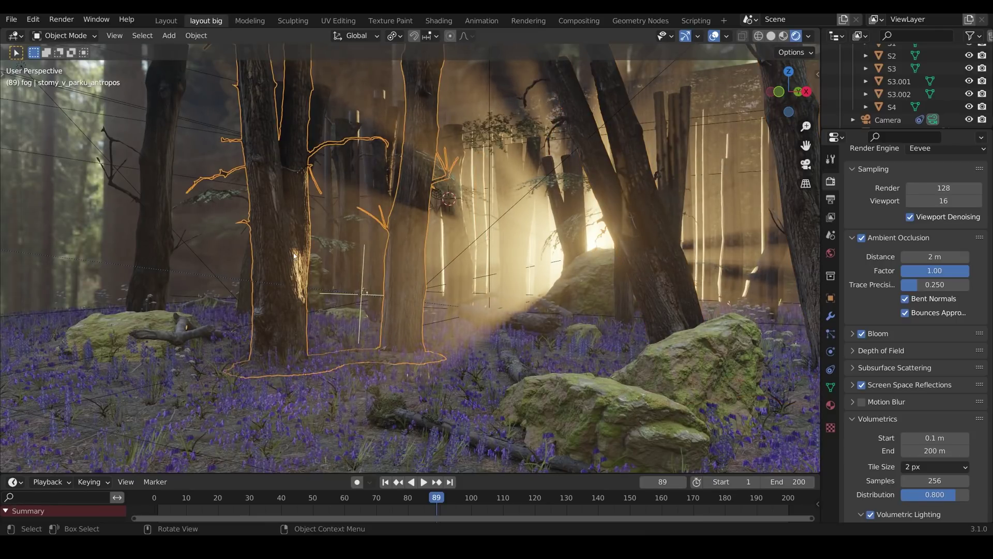
{"action": "key", "text": "KP_0"}
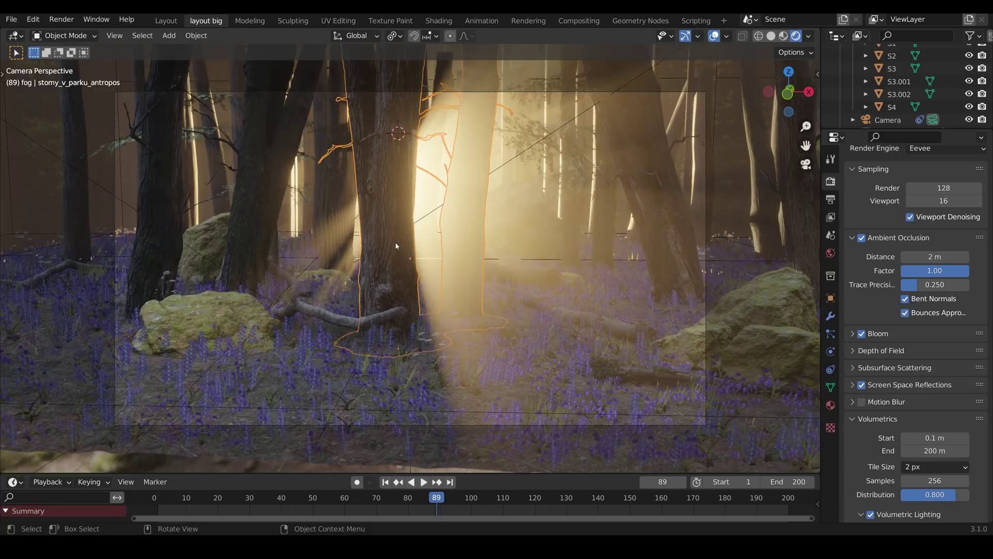
{"action": "middle_click_drag", "start_coordinate": [395, 246], "coordinate": [563, 261]}
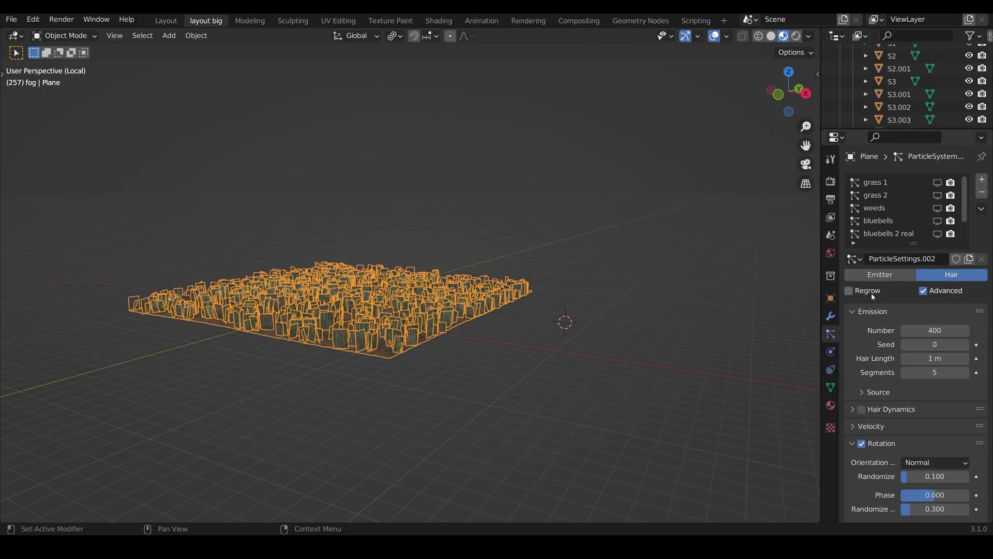
Add ParticleSystem and ParticleSystem.001 as two new particle systems on the ground Plane.
{"action": "left_click", "coordinate": [982, 181]}
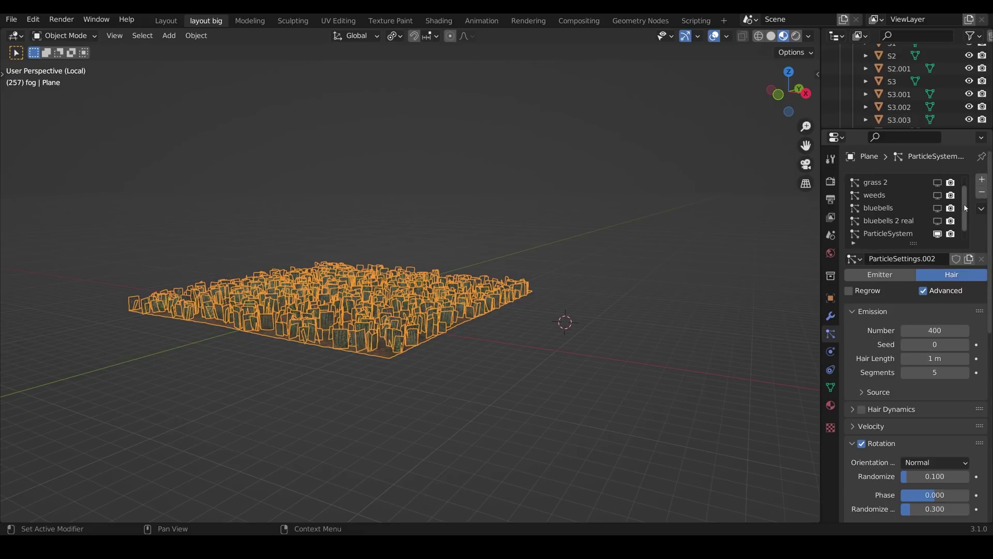
{"action": "left_click", "coordinate": [982, 181]}
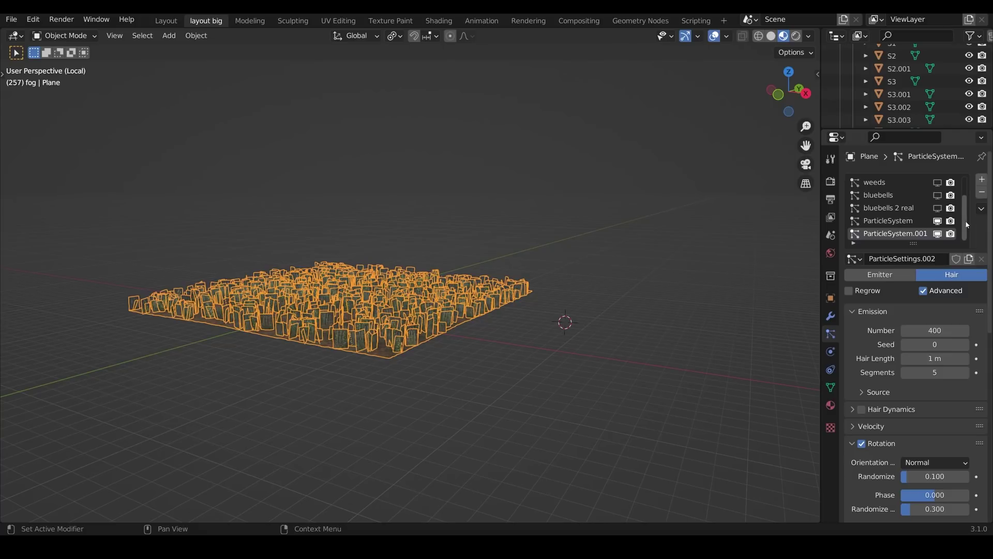
{"action": "left_click", "coordinate": [982, 181]}
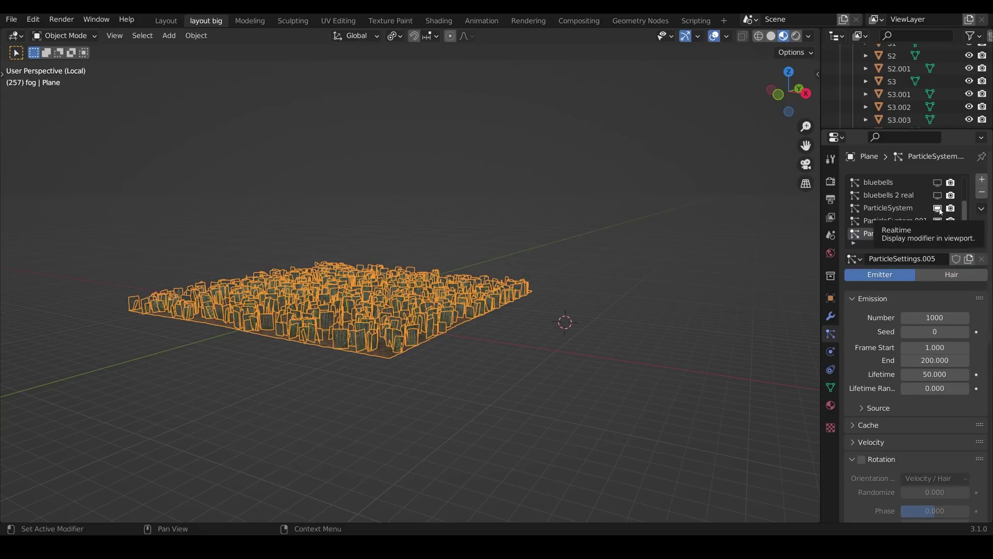
{"action": "left_click", "coordinate": [938, 209]}
{"action": "left_click", "coordinate": [939, 221]}
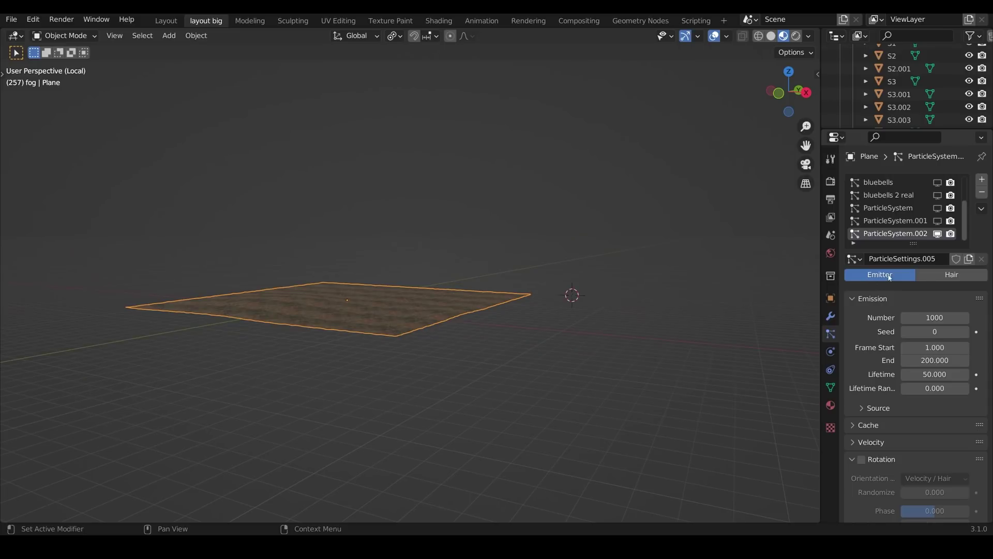
{"action": "left_click", "coordinate": [954, 275]}
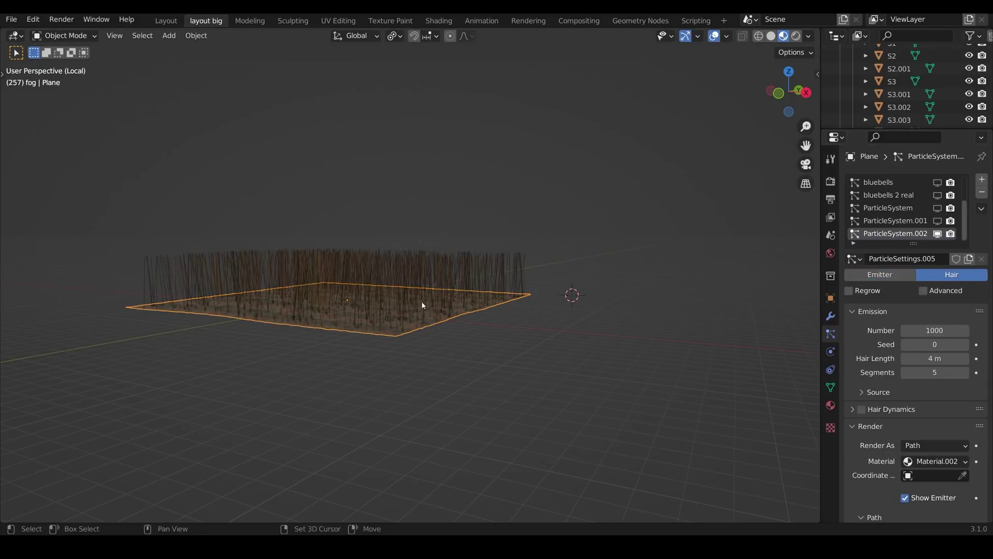
{"action": "scroll", "coordinate": [421, 306], "scroll_direction": "up", "scroll_amount": 4}
{"action": "middle_click_drag", "start_coordinate": [576, 311], "coordinate": [724, 318]}
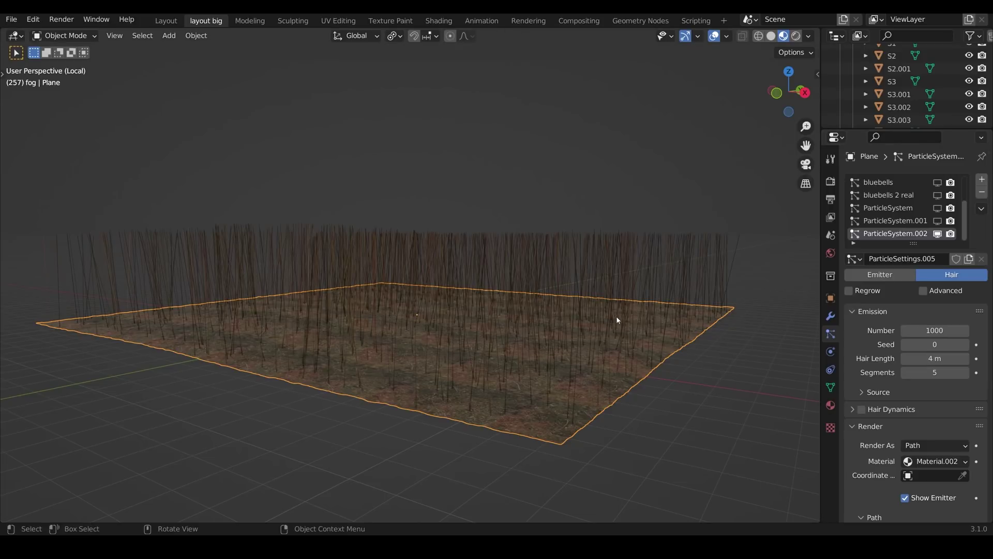
{"action": "left_click", "coordinate": [937, 360]}
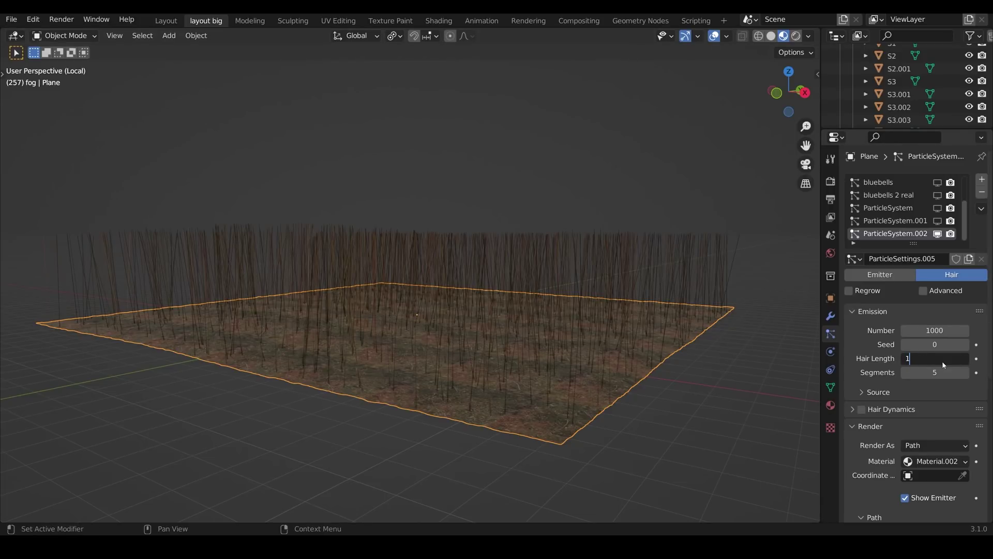
{"action": "key", "text": "Return"}
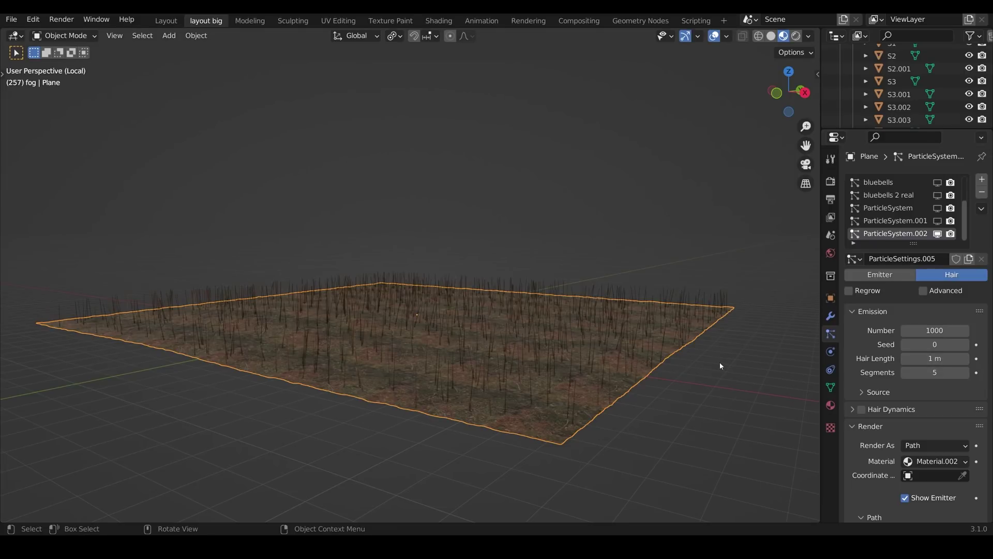
{"action": "middle_click_drag", "start_coordinate": [721, 365], "coordinate": [767, 340]}
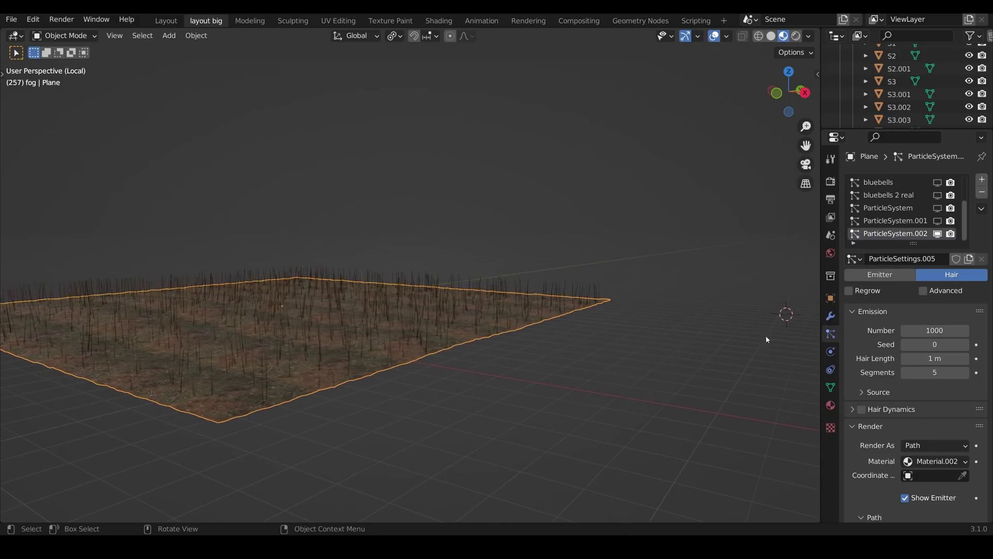
{"action": "key", "text": "shift+a"}
{"action": "mouse_move", "coordinate": [750, 330]}
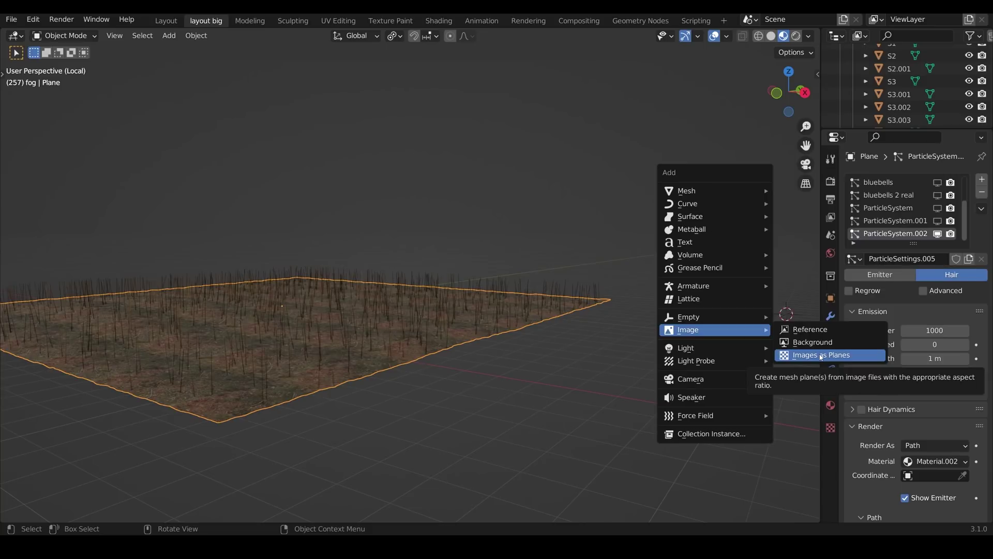
{"action": "left_click", "coordinate": [33, 19]}
{"action": "left_click", "coordinate": [73, 199]}
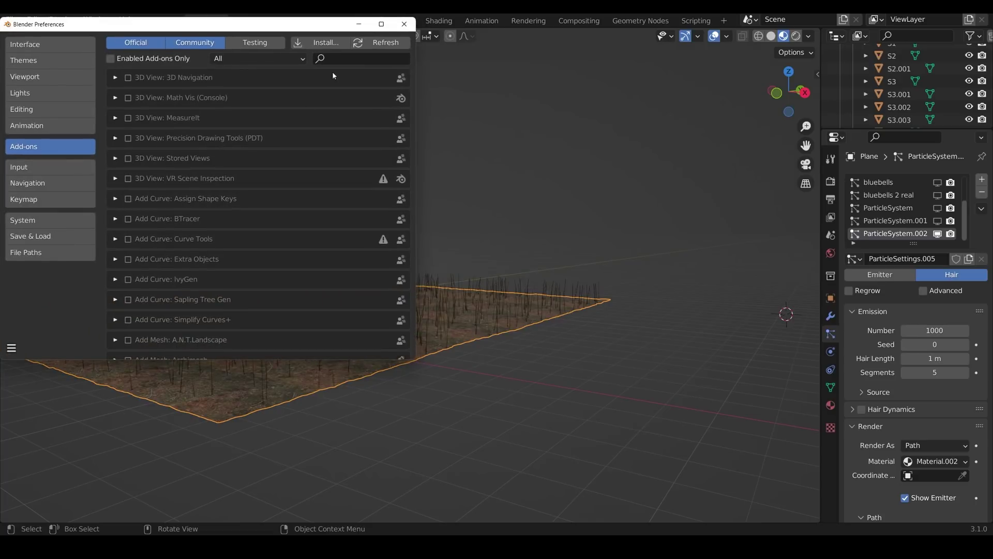
{"action": "type", "text": "imag"}
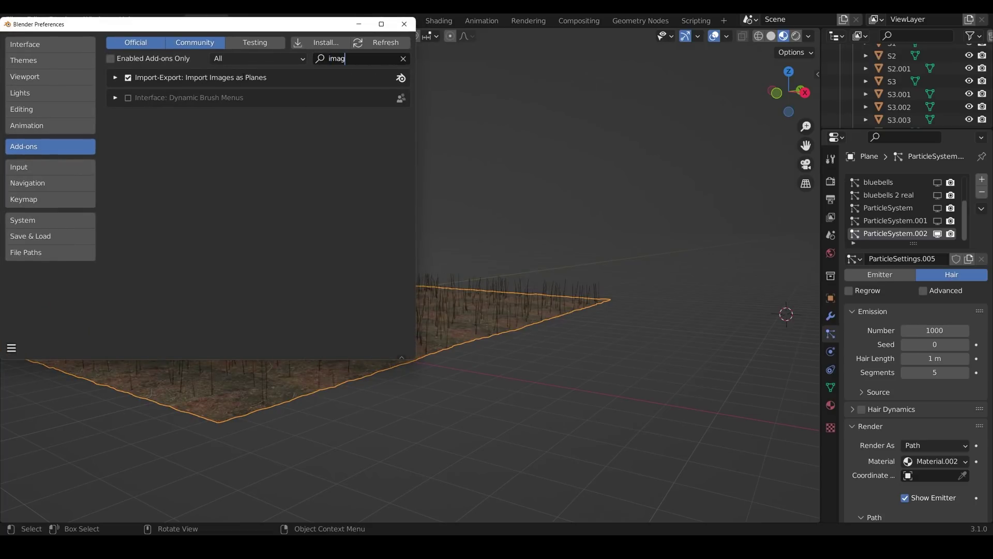
{"action": "left_click", "coordinate": [404, 24]}
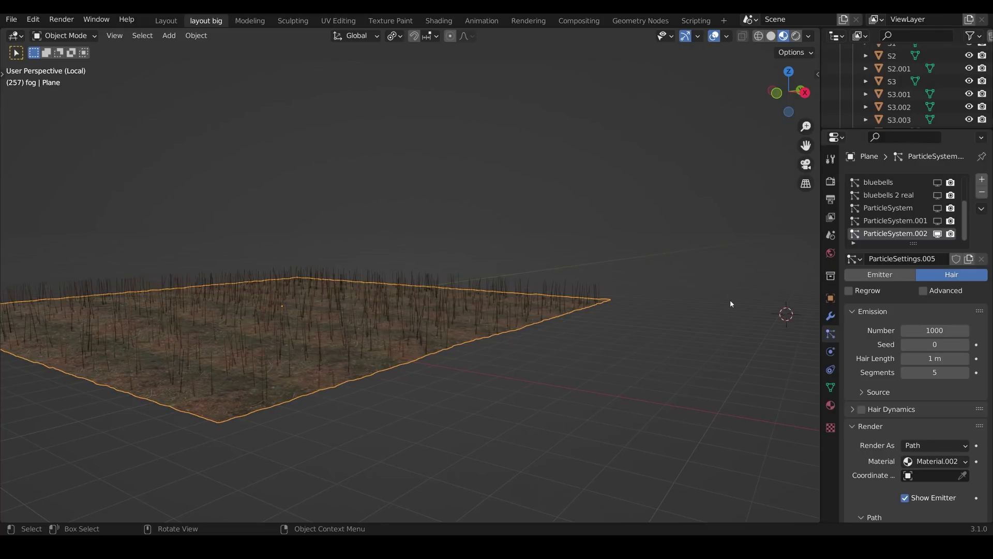
{"action": "key", "text": "shift+a"}
Import TexturesCom_NaturePlants0073_1_masked_S.png as an image plane and frame it in view.
{"action": "mouse_move", "coordinate": [727, 305]}
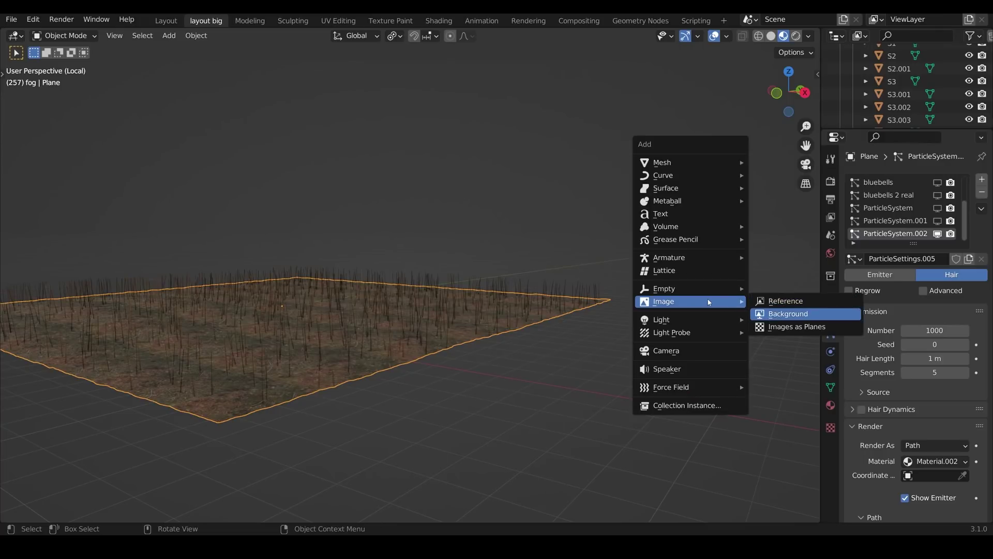
{"action": "left_click", "coordinate": [800, 329]}
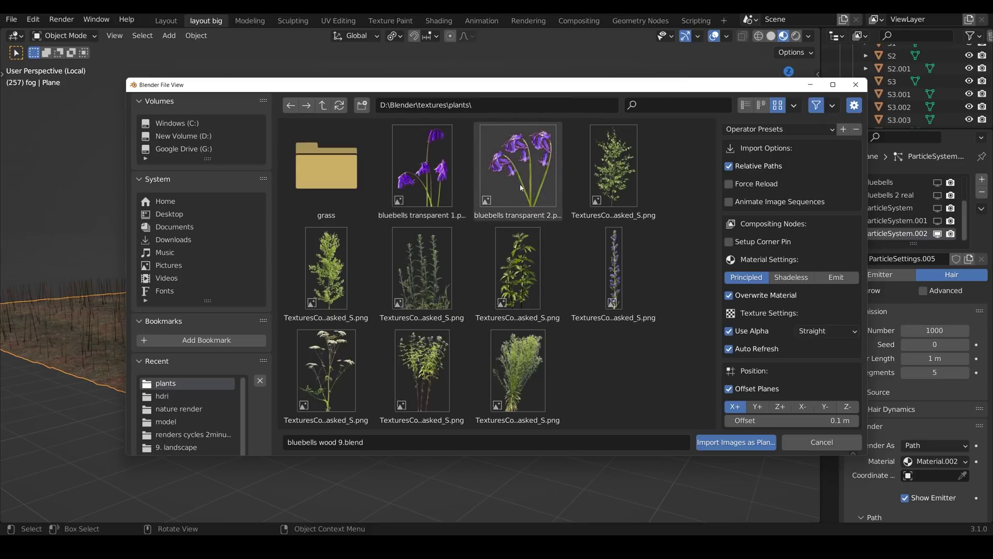
{"action": "left_click", "coordinate": [527, 372]}
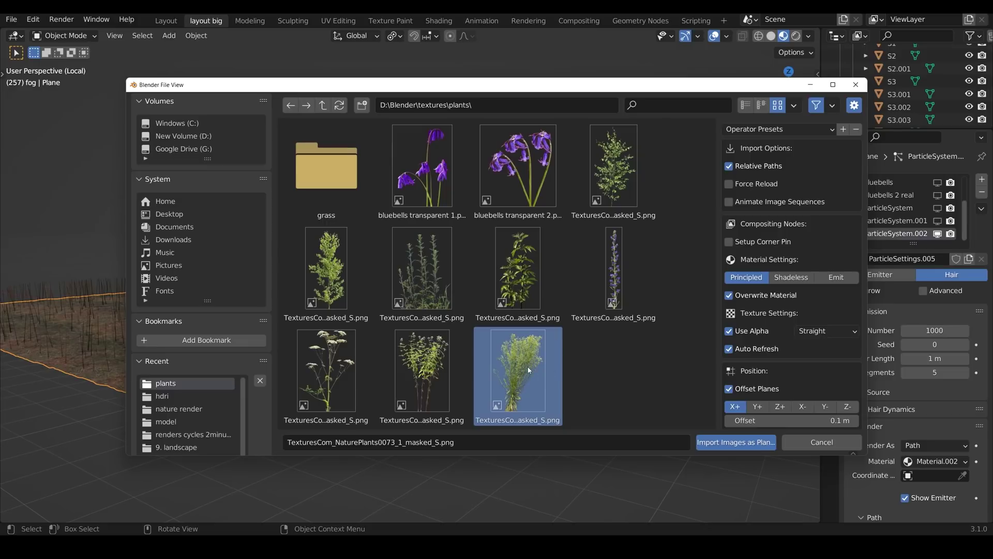
{"action": "left_click", "coordinate": [757, 443]}
{"action": "key", "text": "KP_Decimal"}
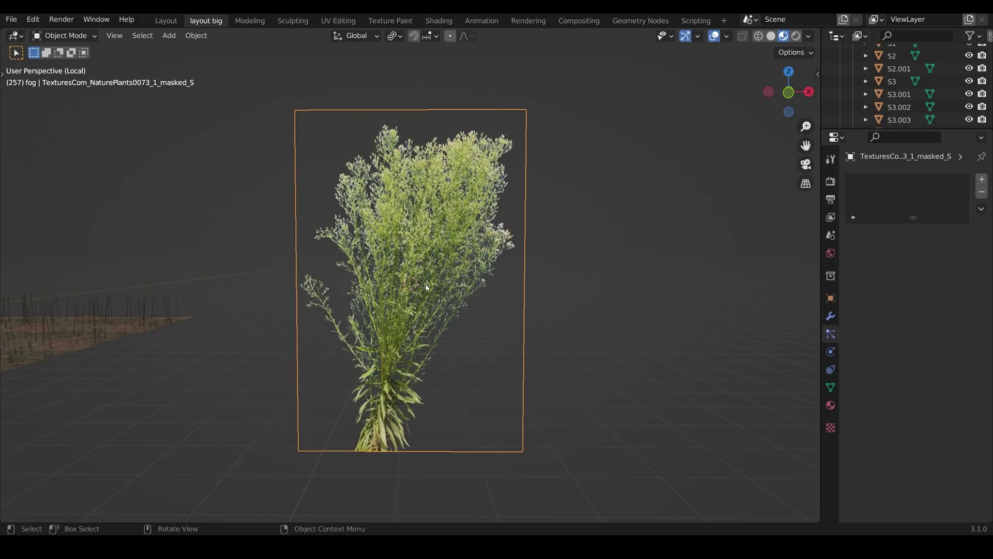
In Edit Mode, raise the plant plane's mesh along Z so its base sits at the origin.
{"action": "key", "text": "Tab"}
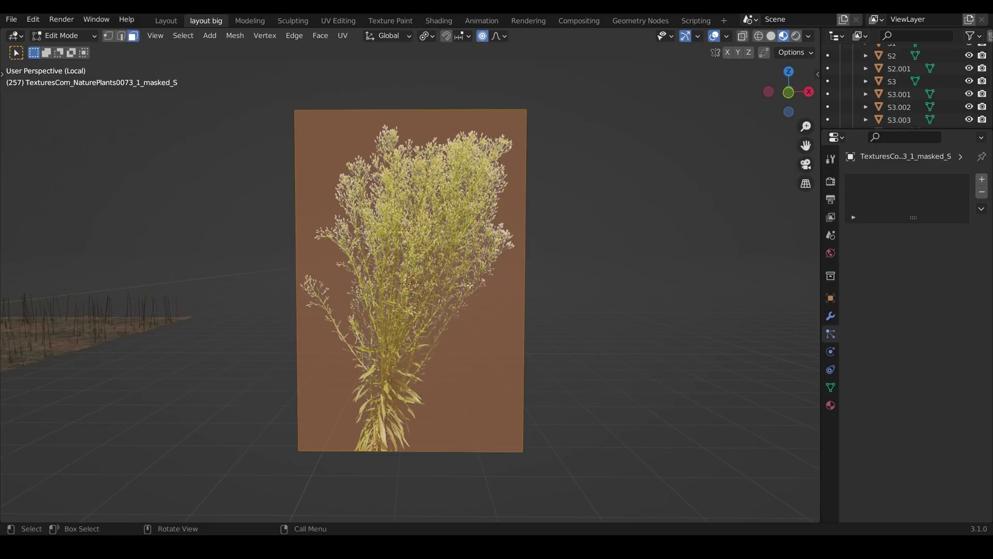
{"action": "key", "text": "g"}
{"action": "key", "text": "z"}
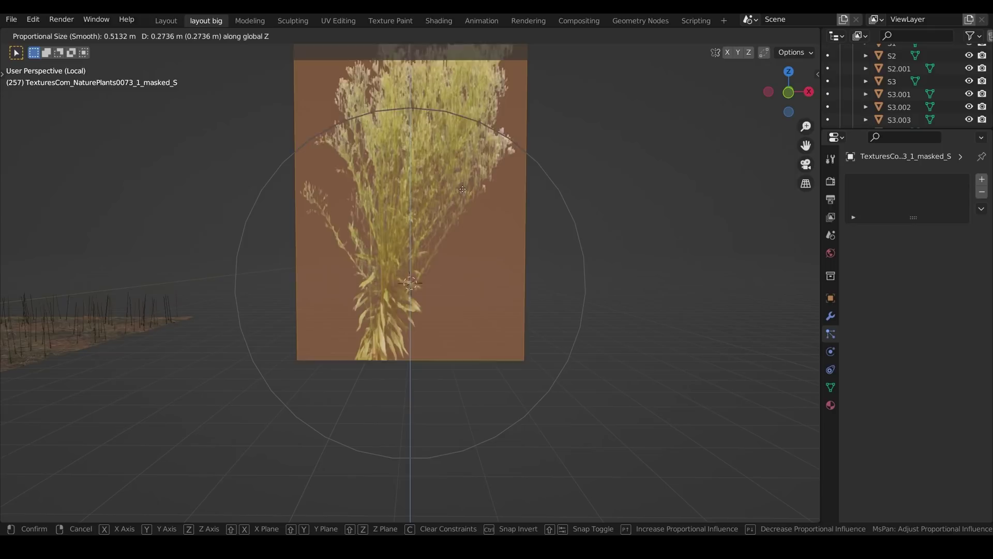
{"action": "left_click", "coordinate": [461, 113]}
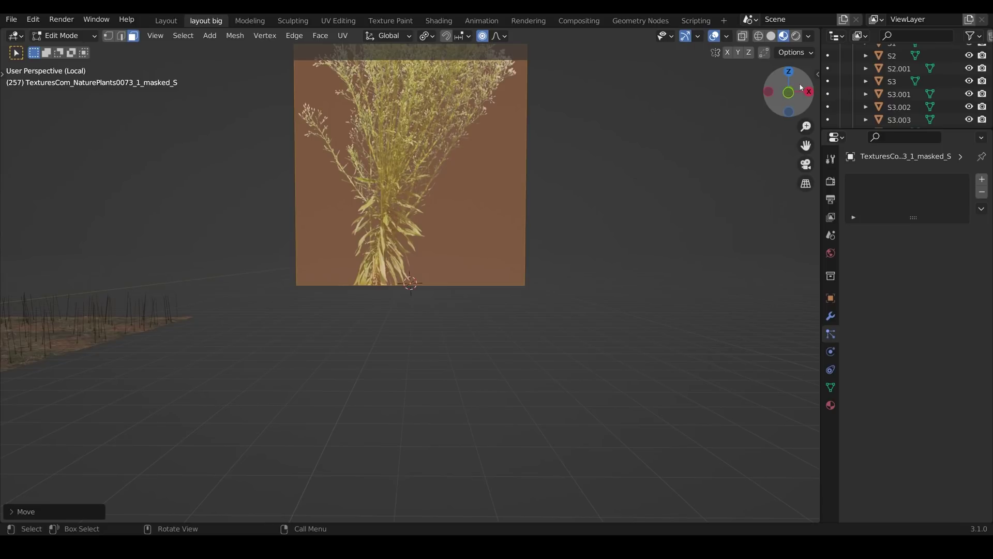
{"action": "key", "text": "Tab"}
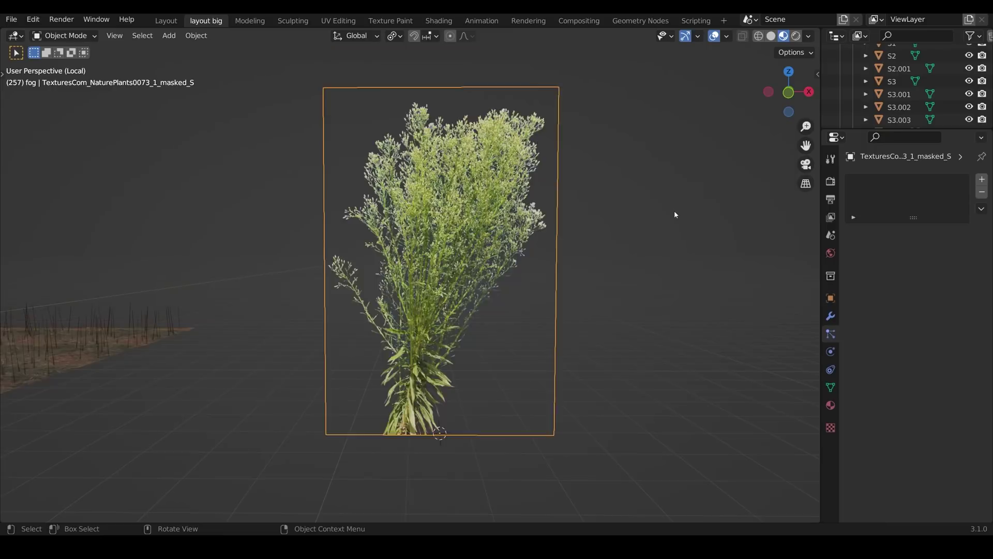
{"action": "middle_click_drag", "start_coordinate": [675, 210], "coordinate": [529, 313], "text": "ctrl"}
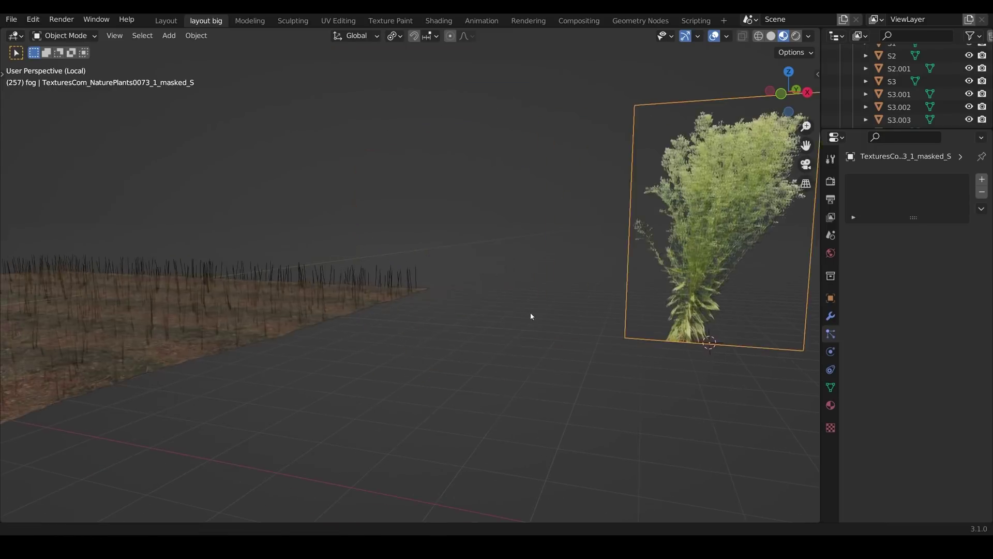
Make the ground plane's hair particles render as Object, using the plant plane as instance.
{"action": "left_click", "coordinate": [330, 324]}
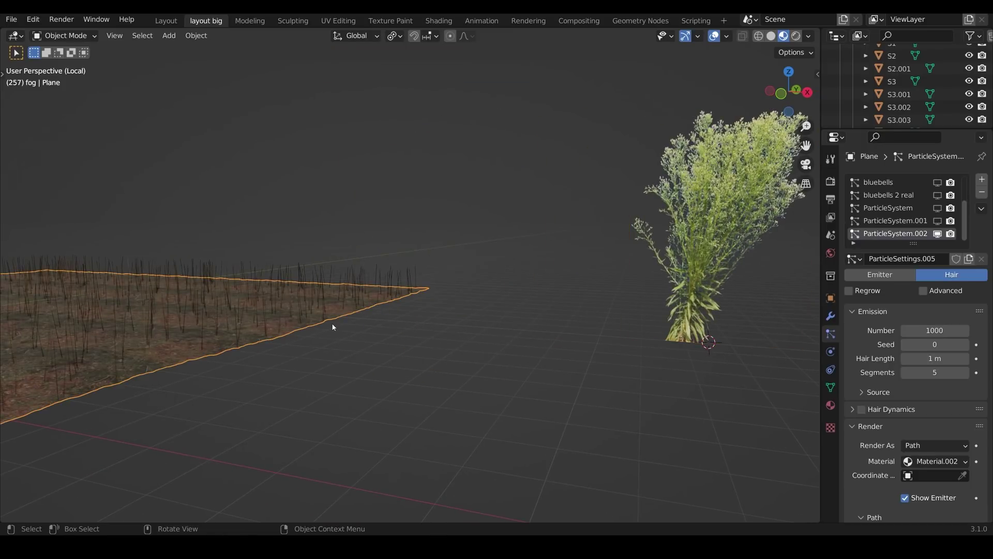
{"action": "scroll", "coordinate": [333, 327], "scroll_direction": "down", "scroll_amount": 6}
{"action": "middle_click_drag", "start_coordinate": [308, 332], "coordinate": [589, 350]}
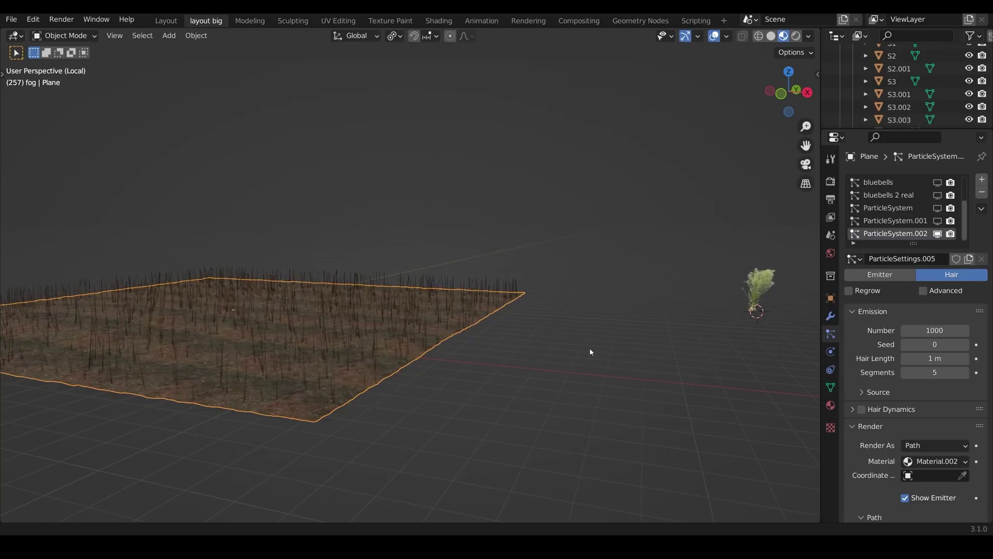
{"action": "left_click", "coordinate": [930, 445]}
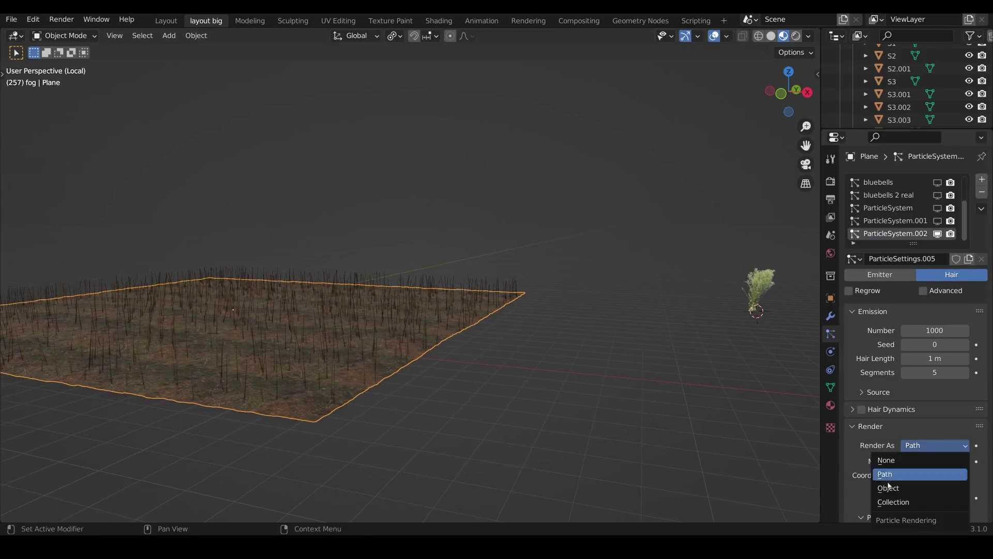
{"action": "key", "text": "Return"}
{"action": "scroll", "coordinate": [944, 429], "scroll_direction": "down", "scroll_amount": 6}
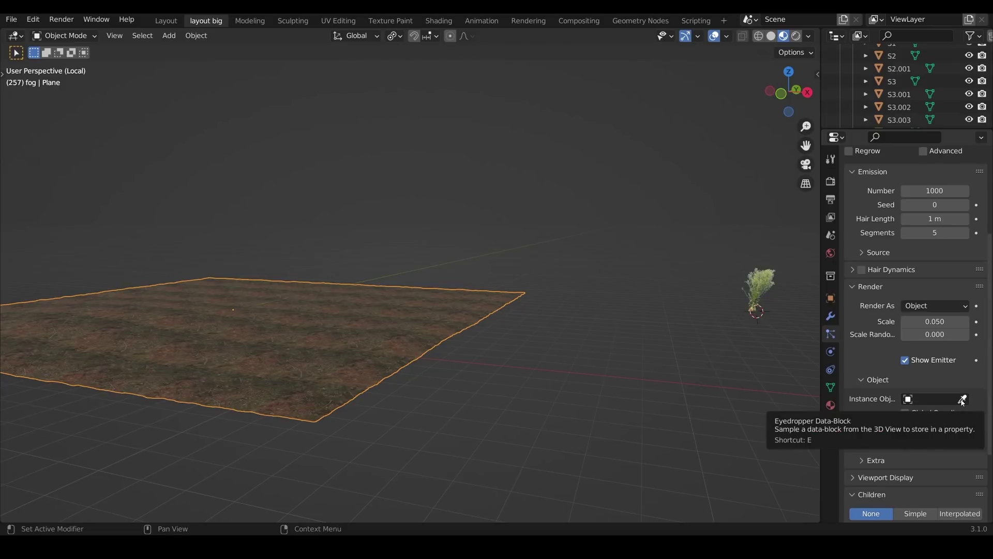
{"action": "left_click", "coordinate": [963, 401]}
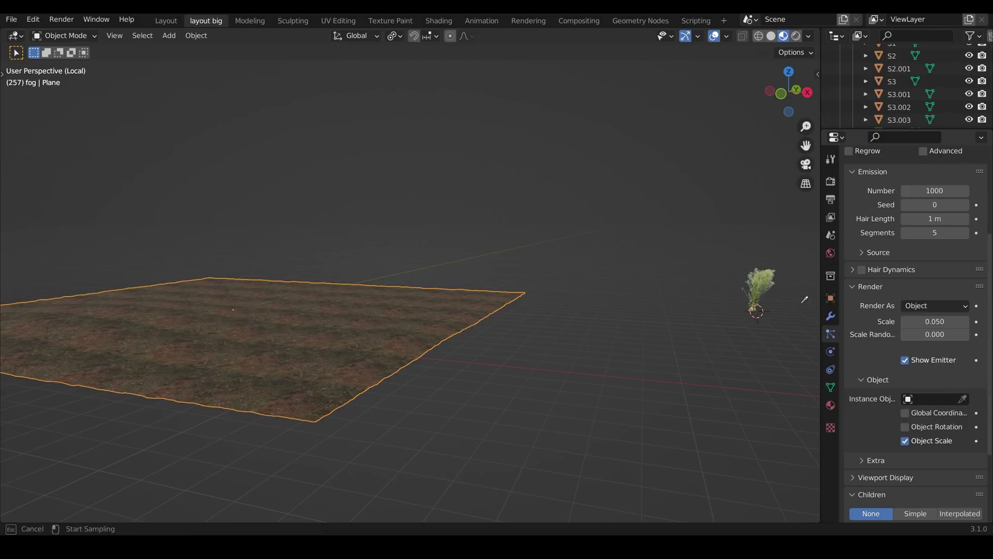
{"action": "left_click", "coordinate": [768, 289]}
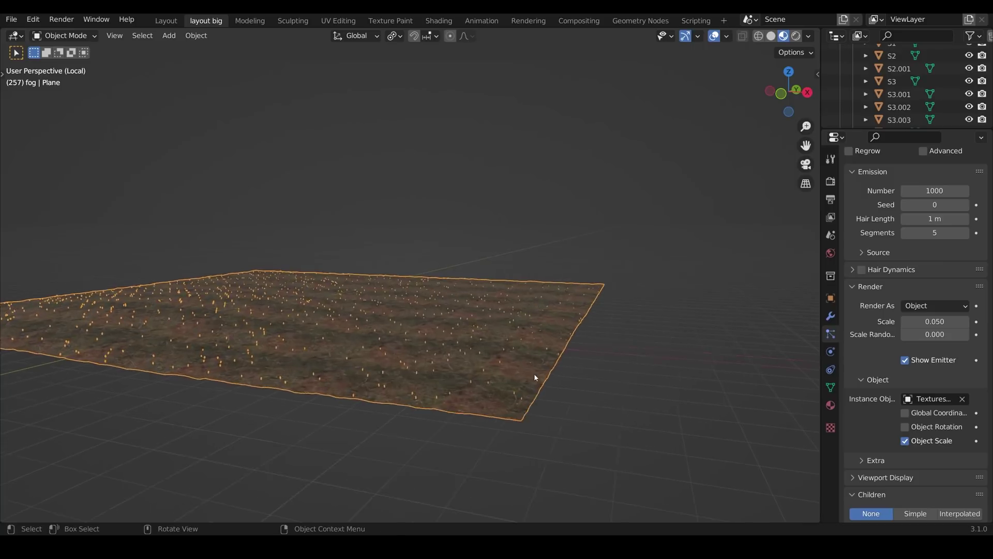
Set the plant instances' scale to 1.
{"action": "middle_click_drag", "start_coordinate": [535, 378], "coordinate": [637, 266]}
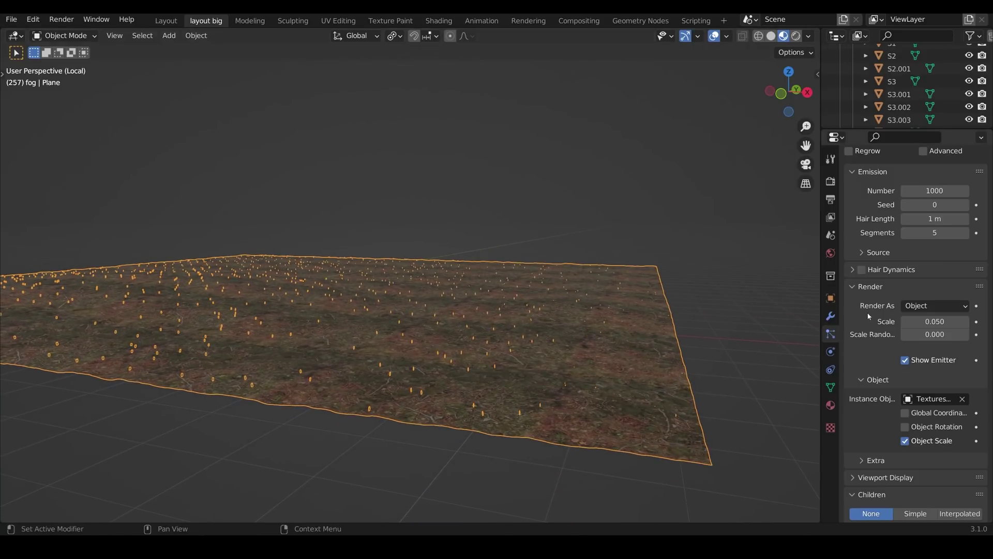
{"action": "left_click", "coordinate": [940, 322]}
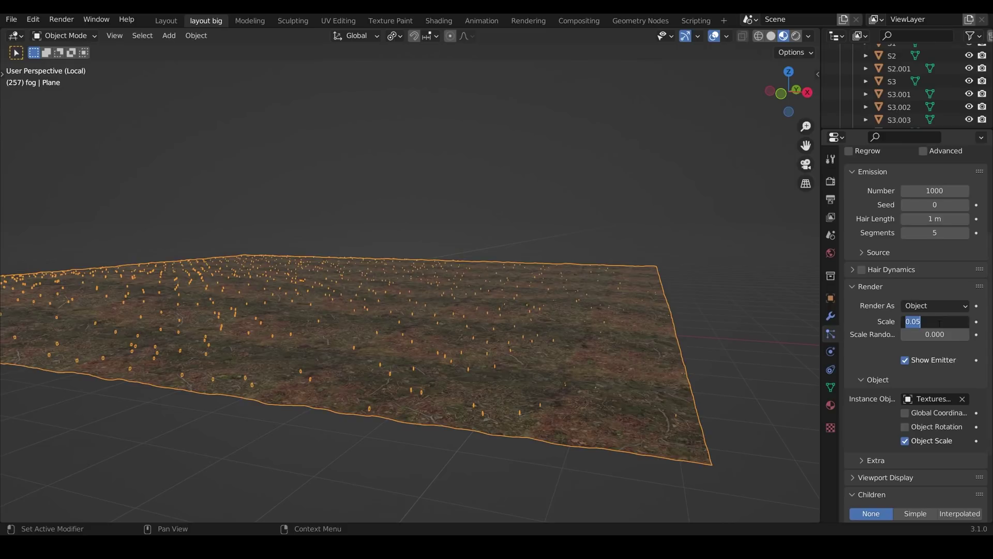
{"action": "type", "text": "1"}
{"action": "key", "text": "Return"}
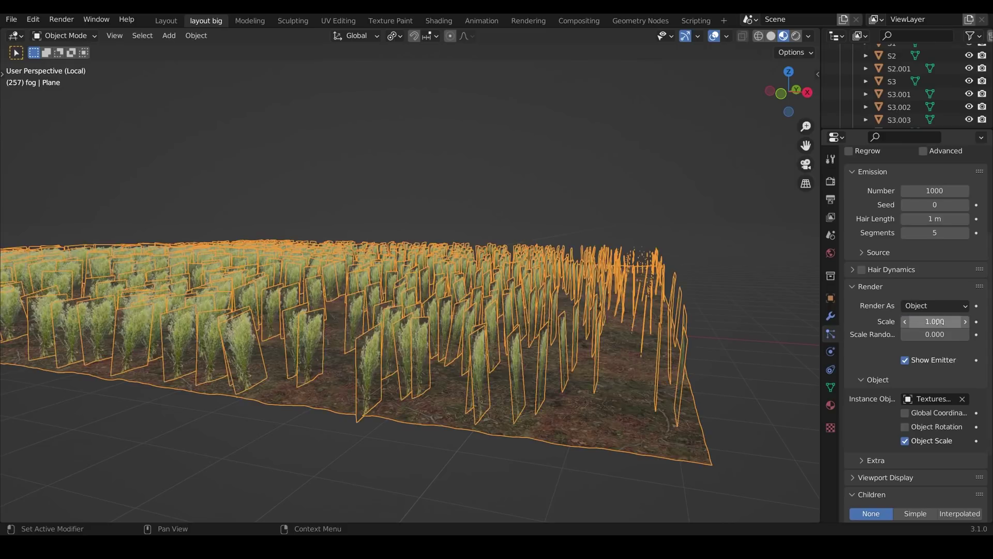
{"action": "middle_click_drag", "start_coordinate": [569, 394], "coordinate": [579, 305]}
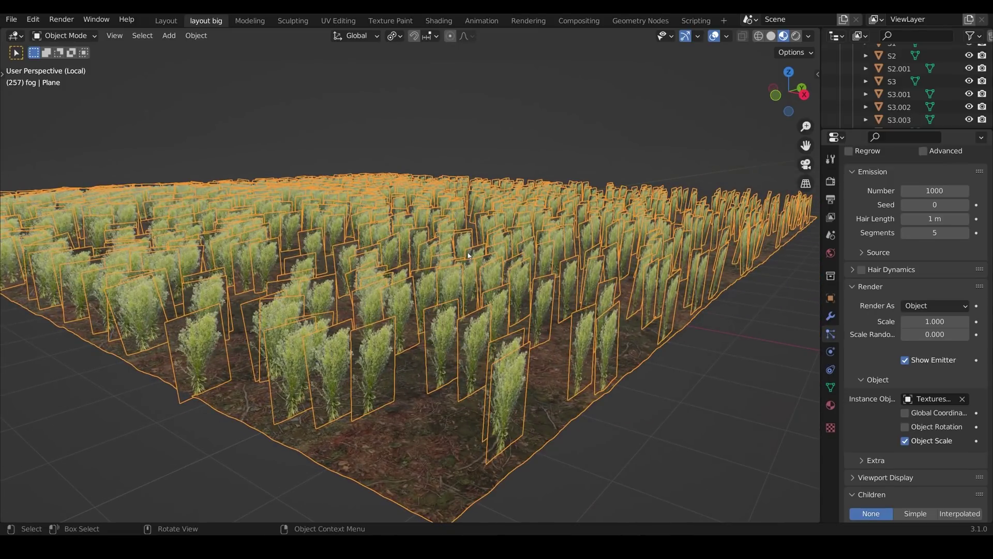
{"action": "scroll", "coordinate": [958, 279], "scroll_direction": "up", "scroll_amount": 3}
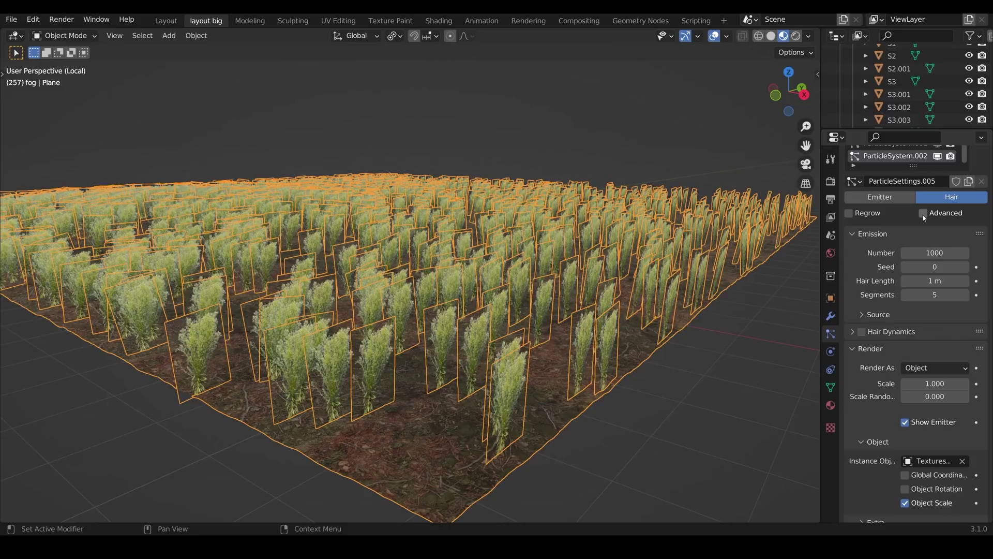
Enable particle rotation with the cards oriented along the surface Normal.
{"action": "left_click", "coordinate": [923, 214]}
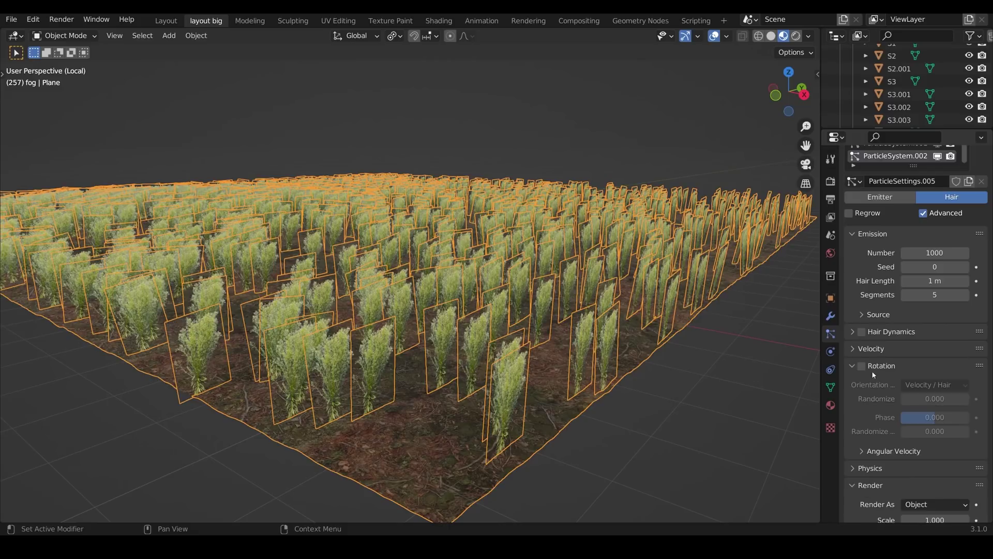
{"action": "left_click", "coordinate": [899, 366]}
{"action": "left_click", "coordinate": [952, 384]}
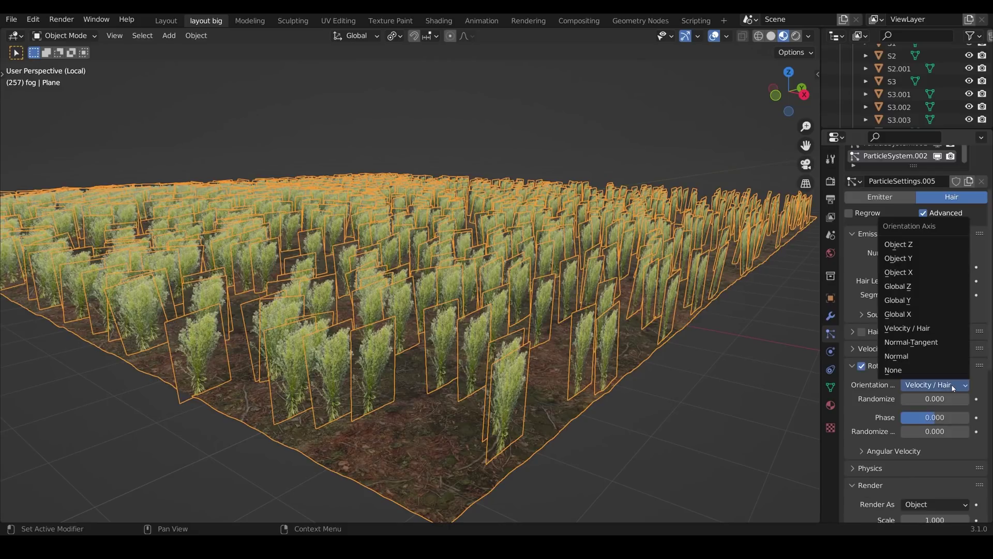
{"action": "left_click", "coordinate": [922, 356]}
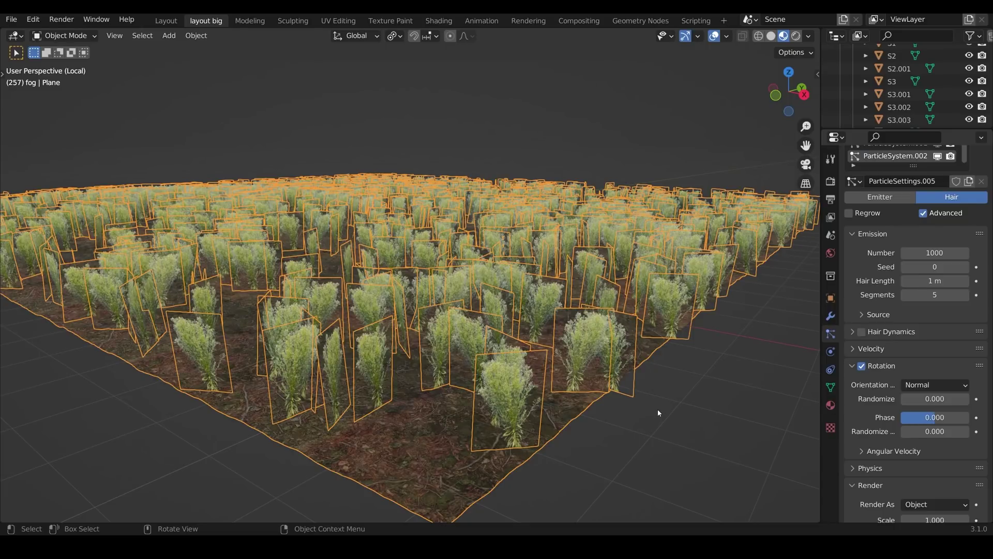
Set rotation Randomize, trying 0.2 and 0.05 before settling on 0.1.
{"action": "middle_click_drag", "start_coordinate": [551, 388], "coordinate": [708, 377]}
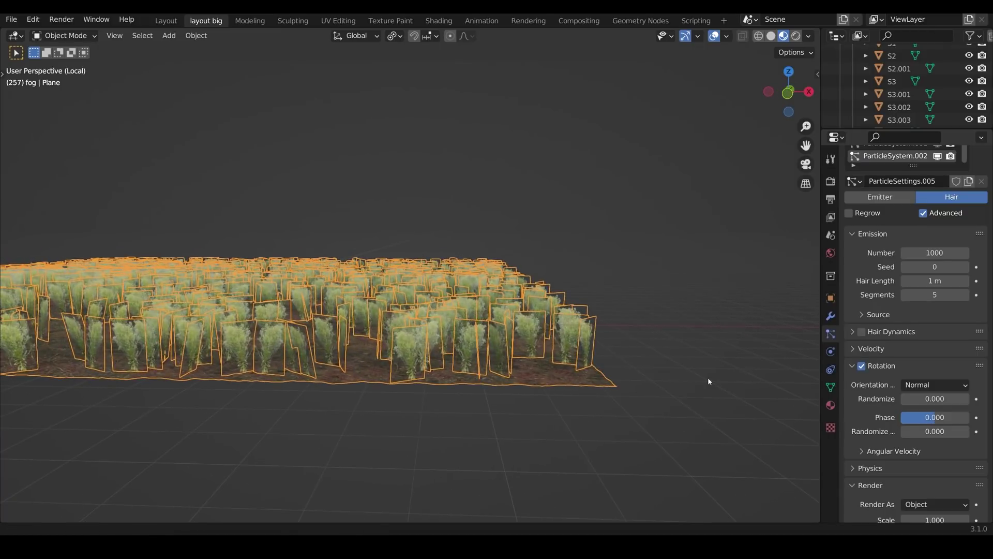
{"action": "left_click", "coordinate": [934, 401]}
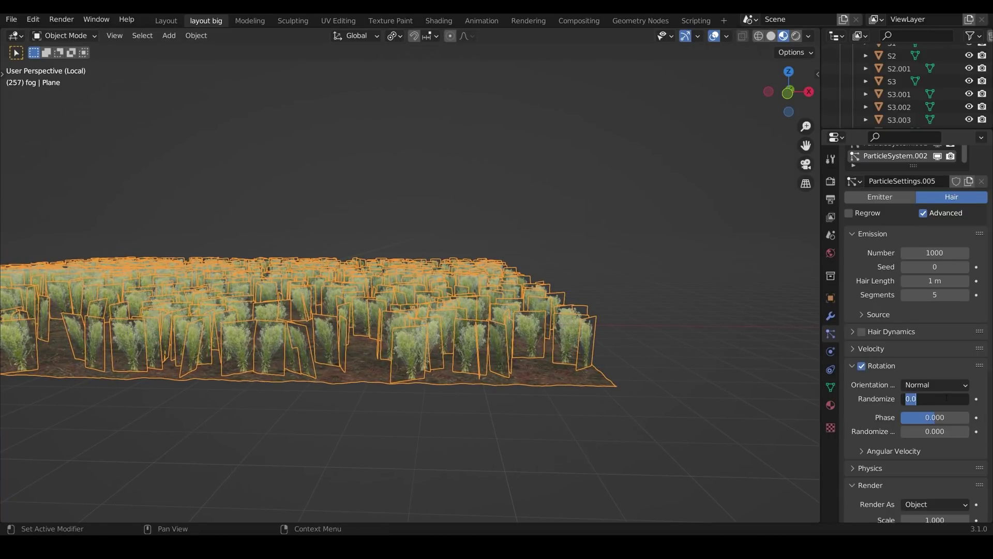
{"action": "type", "text": "0.2"}
{"action": "key", "text": "Return"}
{"action": "middle_click_drag", "start_coordinate": [455, 383], "coordinate": [471, 380]}
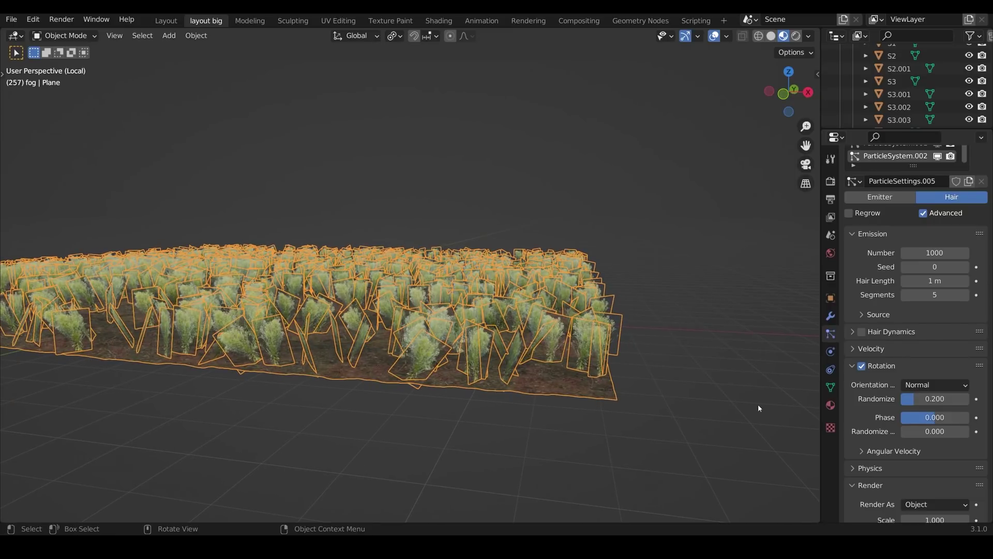
{"action": "left_click", "coordinate": [932, 399]}
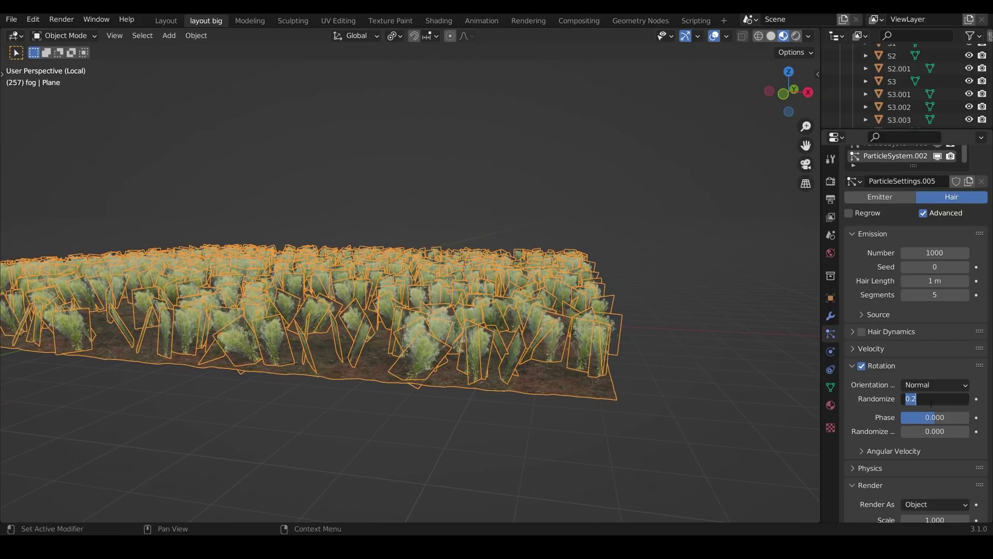
{"action": "type", "text": ".05"}
{"action": "key", "text": "Return"}
{"action": "left_click", "coordinate": [954, 400]}
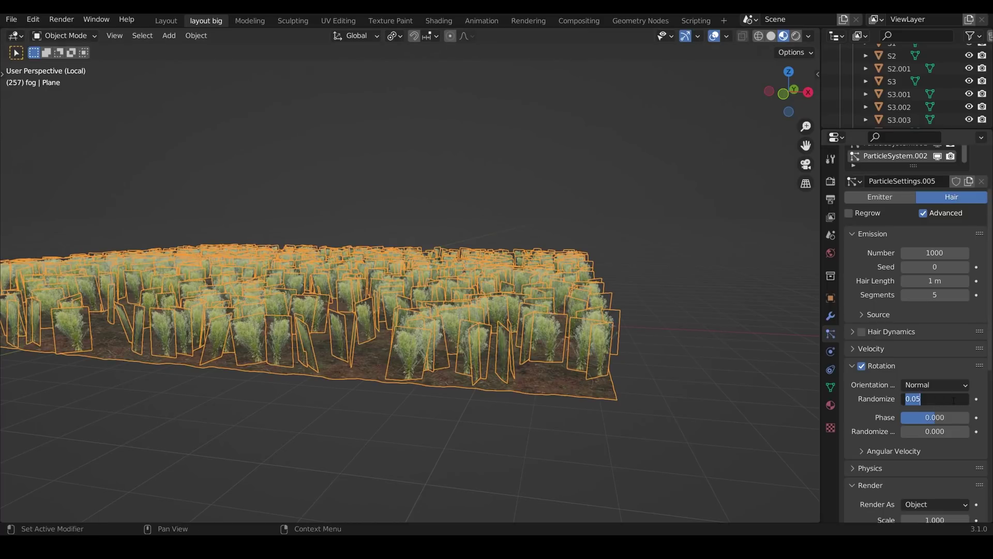
{"action": "type", "text": ".1"}
{"action": "key", "text": "Return"}
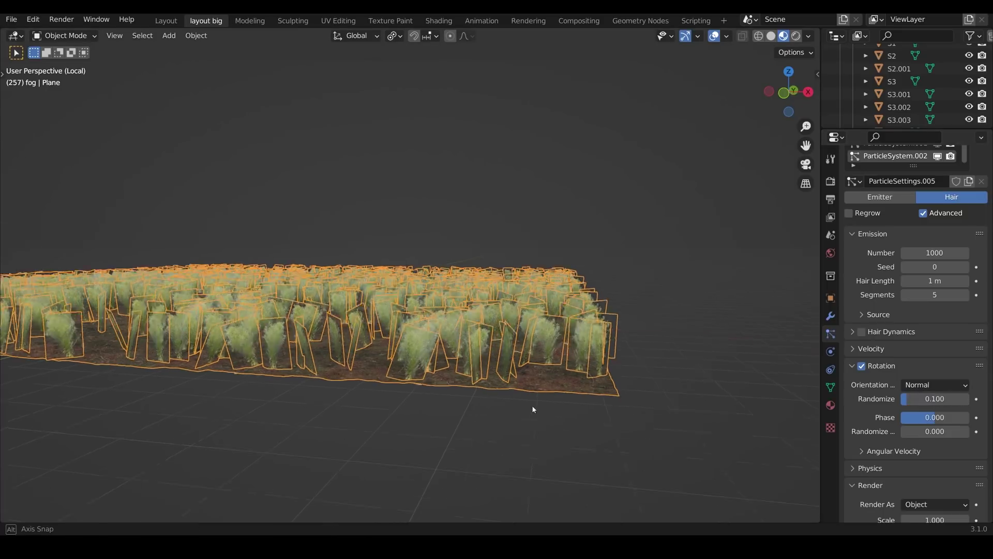
{"action": "middle_click_drag", "start_coordinate": [533, 405], "coordinate": [636, 421]}
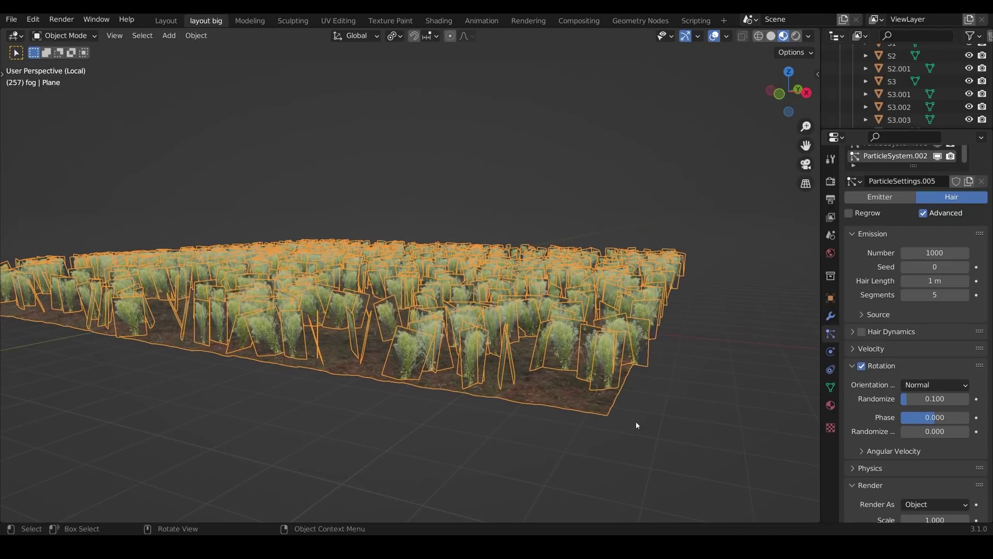
Set the rotation Phase Randomize to 0.3.
{"action": "left_click", "coordinate": [930, 433]}
{"action": "type", "text": ".3"}
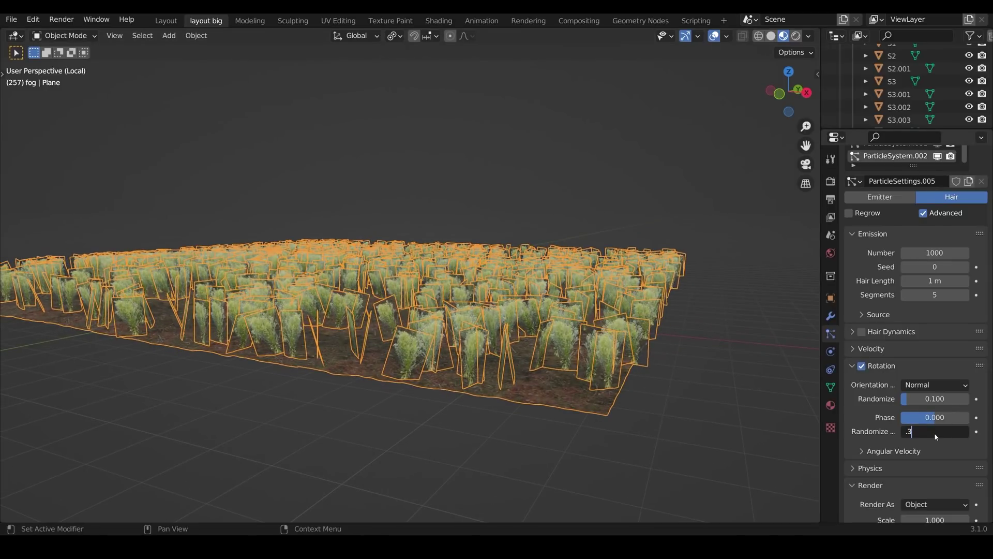
{"action": "key", "text": "Return"}
{"action": "middle_click_drag", "start_coordinate": [518, 403], "coordinate": [466, 308]}
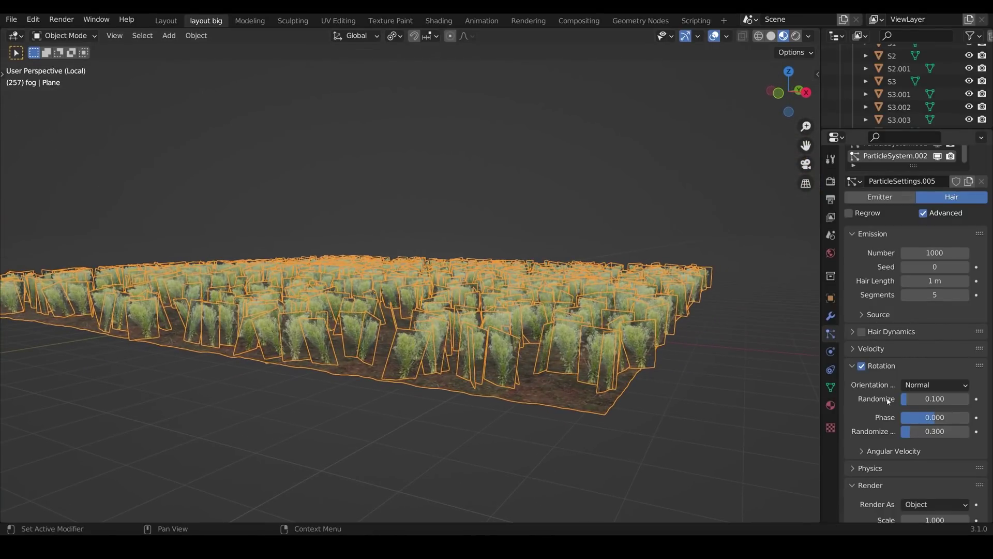
Set the particle render scale to 0.8 with scale randomness 0.4.
{"action": "scroll", "coordinate": [890, 405], "scroll_direction": "down", "scroll_amount": 3}
{"action": "scroll", "coordinate": [889, 405], "scroll_direction": "down", "scroll_amount": 2}
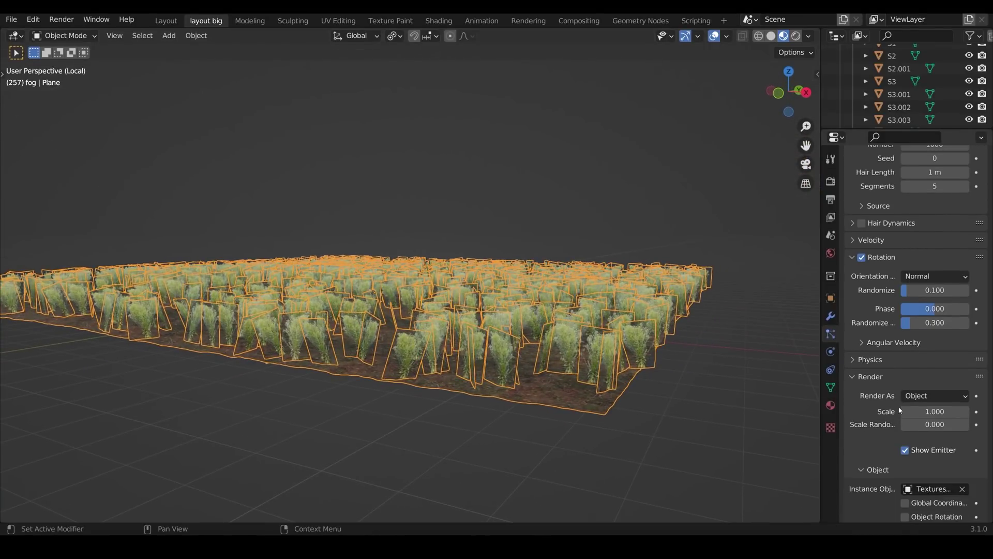
{"action": "left_click", "coordinate": [931, 413]}
{"action": "key", "text": "BackSpace"}
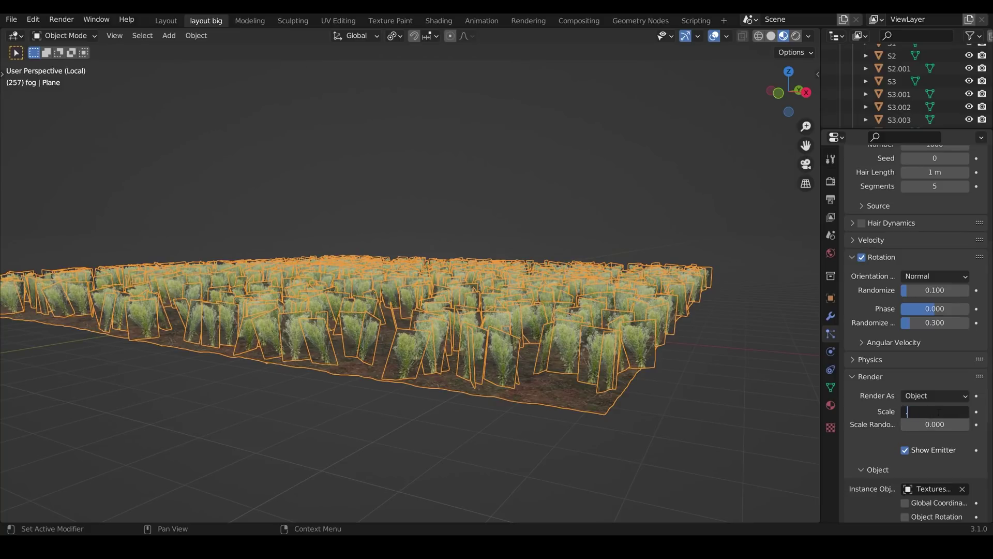
{"action": "type", "text": ".8"}
{"action": "key", "text": "Return"}
{"action": "left_click", "coordinate": [939, 425]}
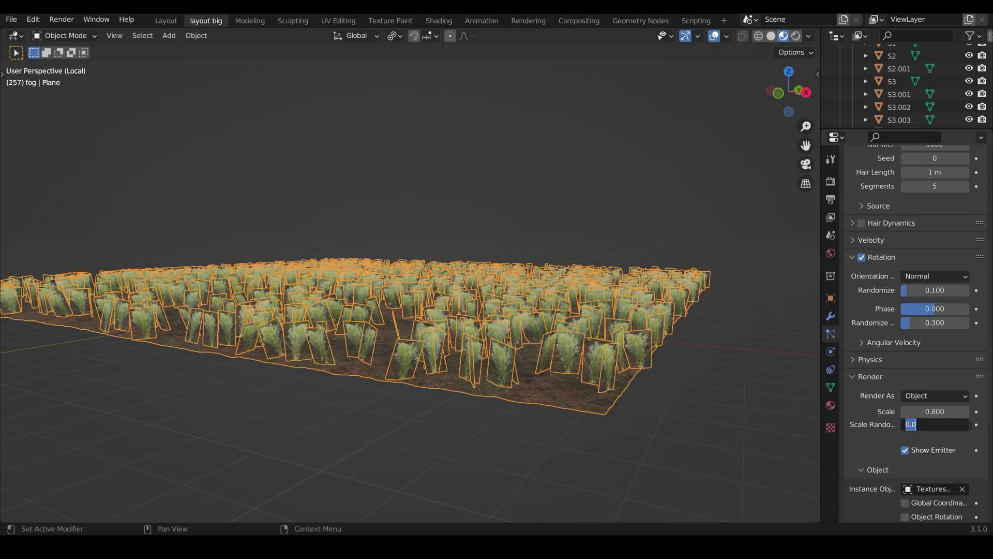
{"action": "type", "text": ".4"}
{"action": "key", "text": "Return"}
{"action": "middle_click_drag", "start_coordinate": [521, 397], "coordinate": [574, 392]}
Show ParticleSystem.001, ParticleSystem and bluebells 2 real flowers in the viewport.
{"action": "scroll", "coordinate": [939, 222], "scroll_direction": "up", "scroll_amount": 8}
{"action": "left_click", "coordinate": [938, 221]}
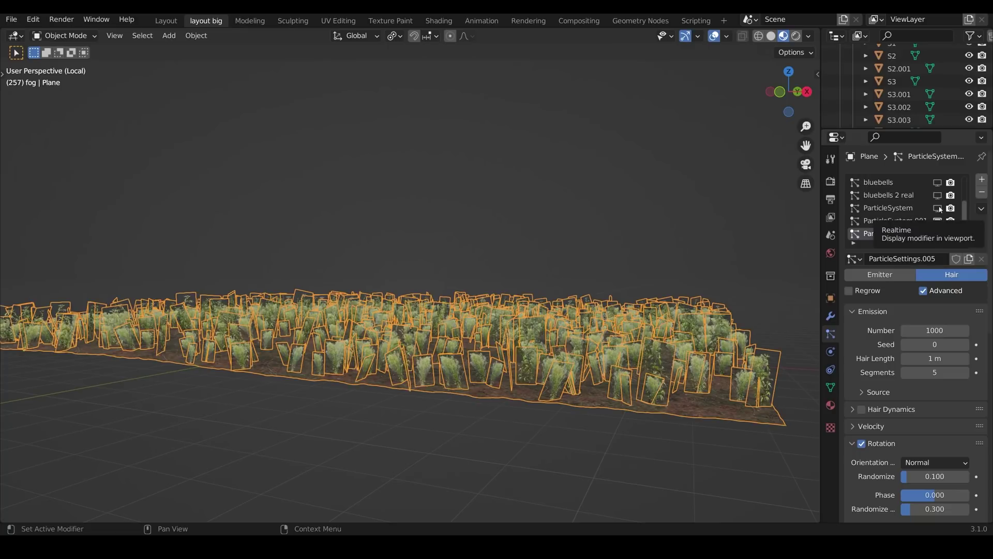
{"action": "left_click", "coordinate": [939, 208]}
{"action": "left_click", "coordinate": [938, 182]}
Show the bluebells, weeds and grass 2 systems and hide viewport overlays.
{"action": "left_click", "coordinate": [939, 195]}
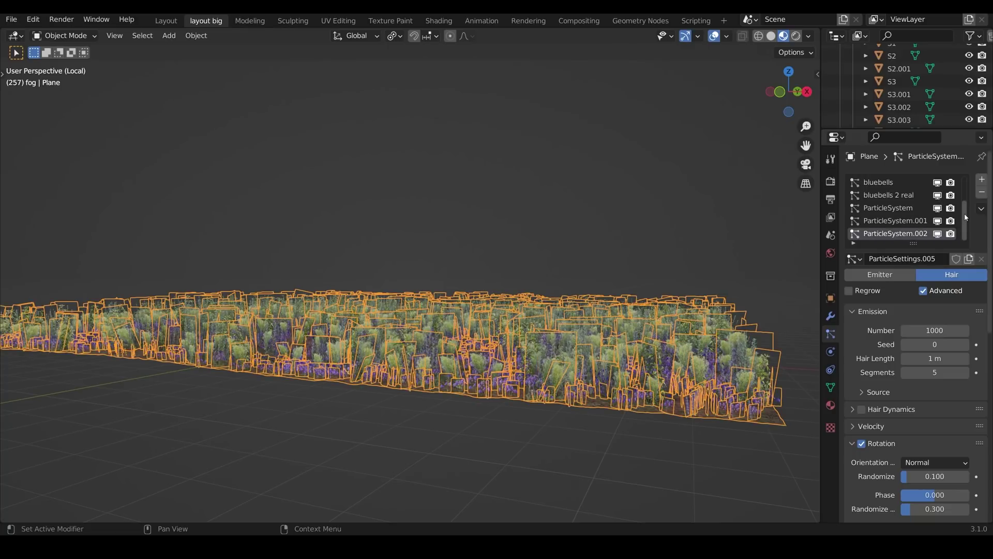
{"action": "scroll", "coordinate": [940, 209], "scroll_direction": "up", "scroll_amount": 3}
{"action": "left_click", "coordinate": [939, 208]}
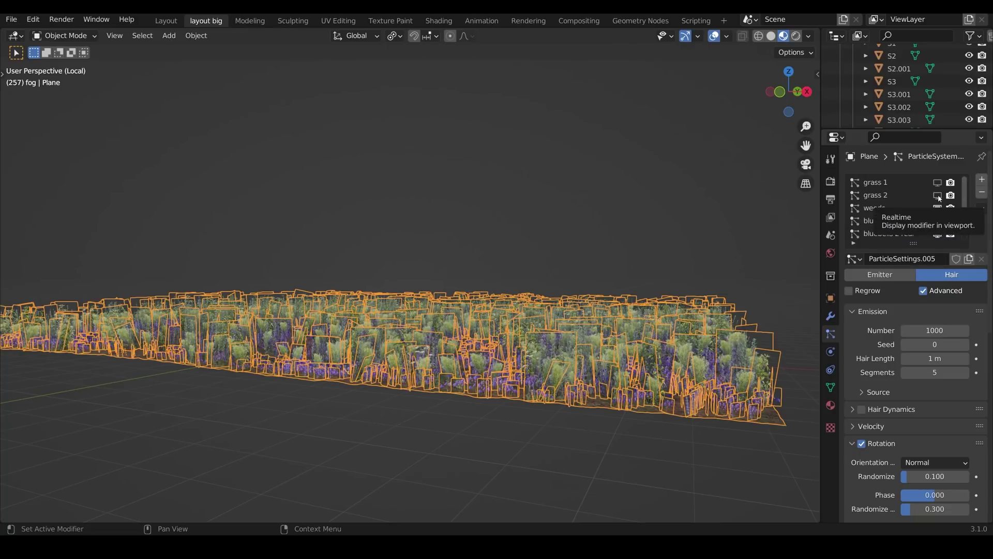
{"action": "left_click", "coordinate": [938, 196]}
{"action": "middle_click_drag", "start_coordinate": [709, 392], "coordinate": [466, 370]}
{"action": "key", "text": "shift+alt+z"}
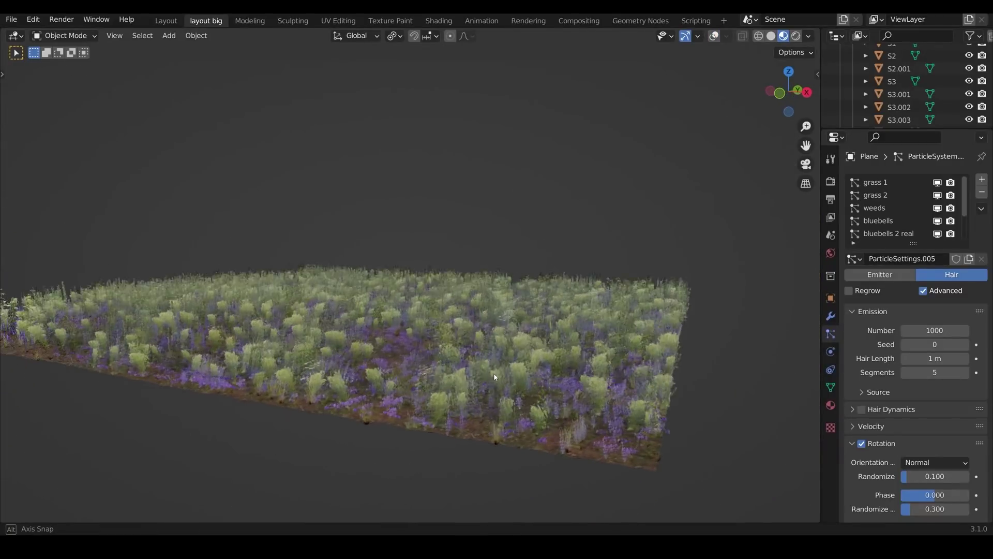
Set ParticleSystem.002 to emit 400 particles at render scale 0.5.
{"action": "scroll", "coordinate": [913, 228], "scroll_direction": "down", "scroll_amount": 3}
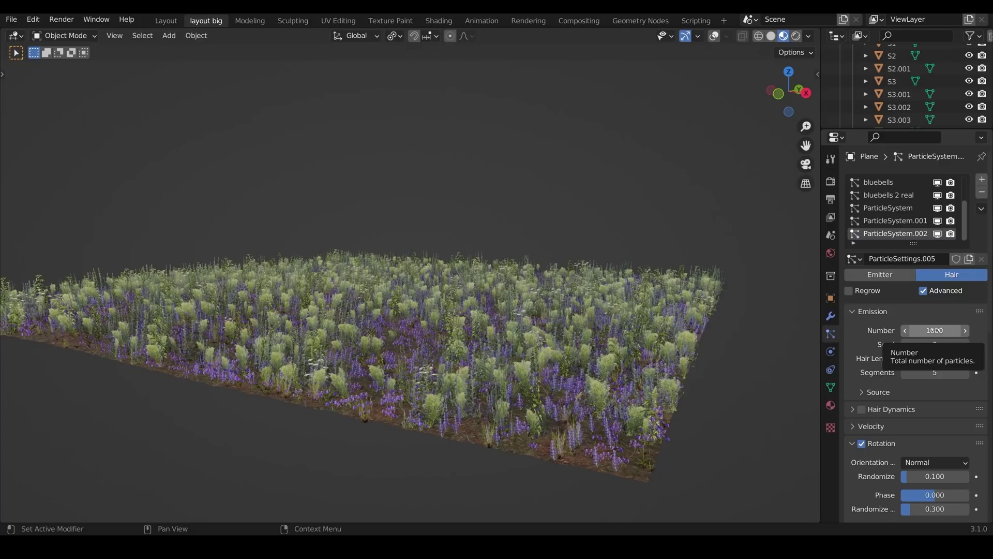
{"action": "double_click", "coordinate": [934, 330]}
{"action": "type", "text": "400"}
{"action": "key", "text": "Return"}
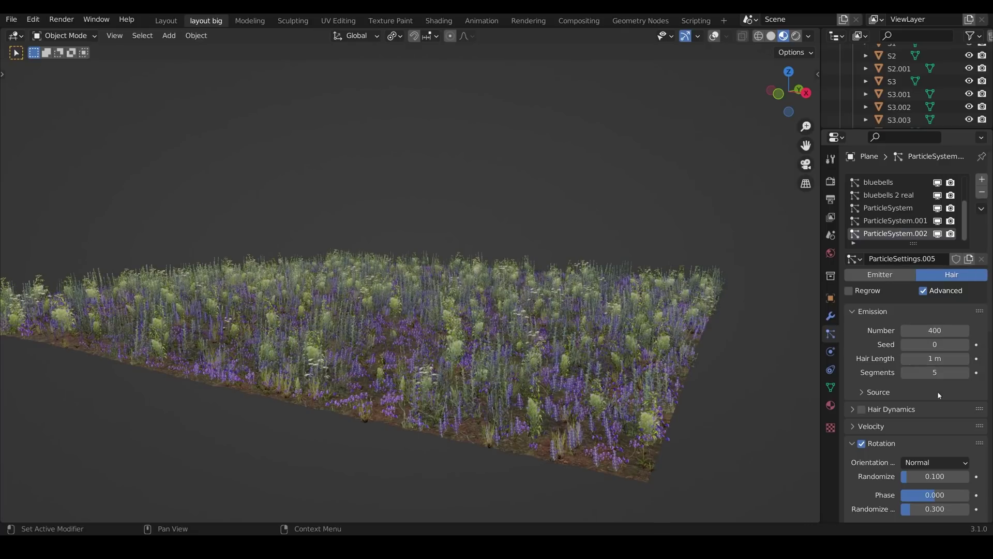
{"action": "scroll", "coordinate": [937, 391], "scroll_direction": "down", "scroll_amount": 8}
{"action": "double_click", "coordinate": [936, 411]}
{"action": "type", "text": ".5"}
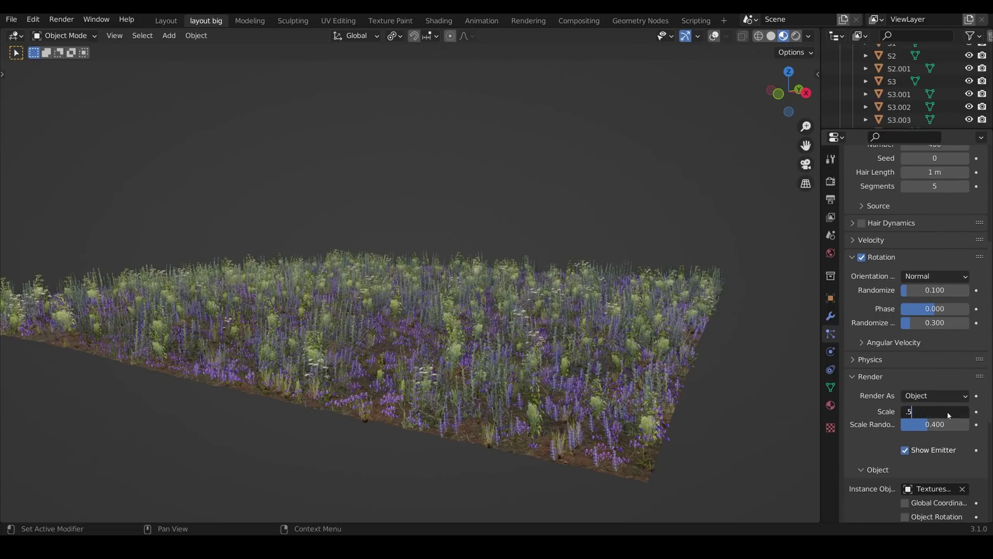
{"action": "key", "text": "Return"}
{"action": "middle_click_drag", "start_coordinate": [677, 406], "coordinate": [549, 418]}
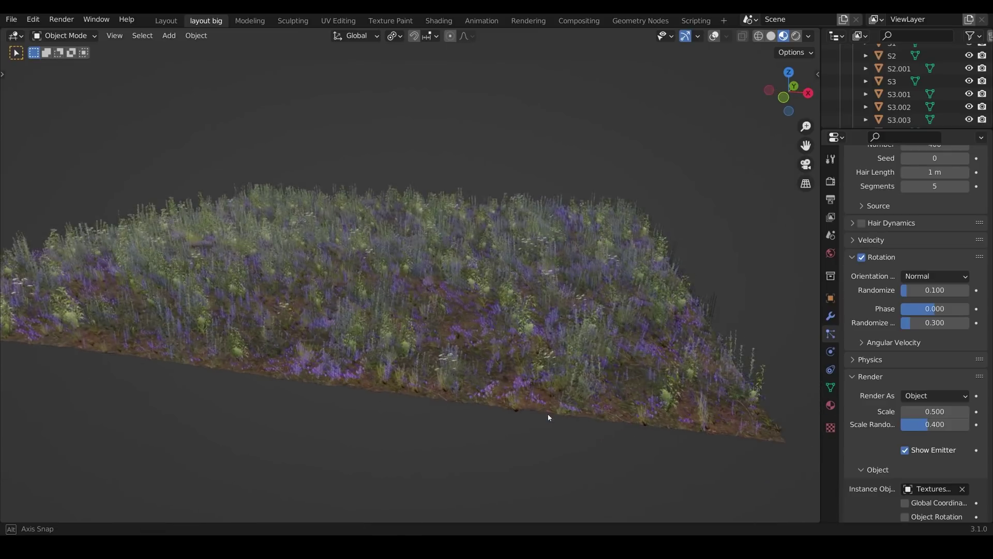
{"action": "scroll", "coordinate": [549, 418], "scroll_direction": "up", "scroll_amount": 1}
{"action": "scroll", "coordinate": [956, 203], "scroll_direction": "up", "scroll_amount": 7}
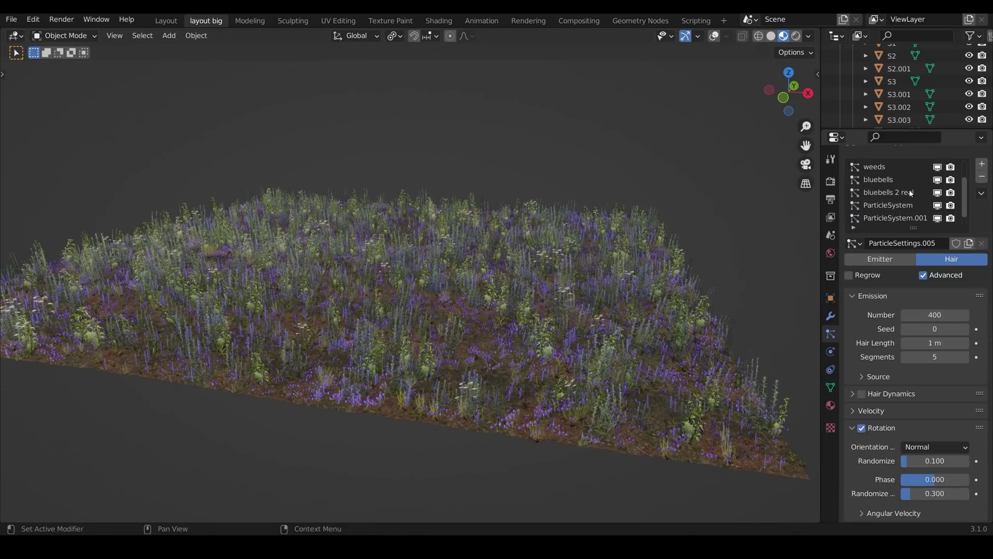
Select the bluebells 2 real particle system and review its Render and Children settings.
{"action": "left_click", "coordinate": [911, 194]}
{"action": "scroll", "coordinate": [911, 197], "scroll_direction": "up", "scroll_amount": 1}
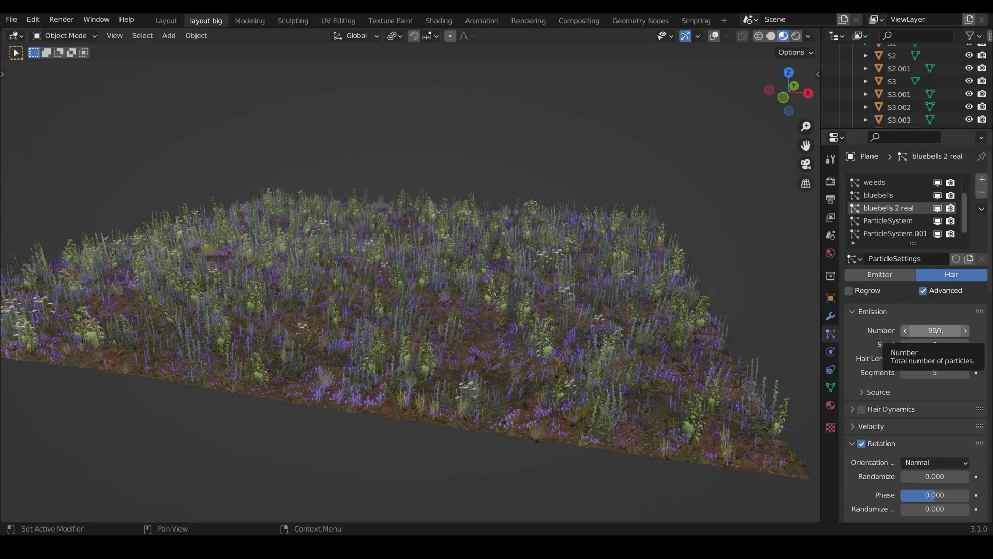
{"action": "scroll", "coordinate": [939, 341], "scroll_direction": "down", "scroll_amount": 8}
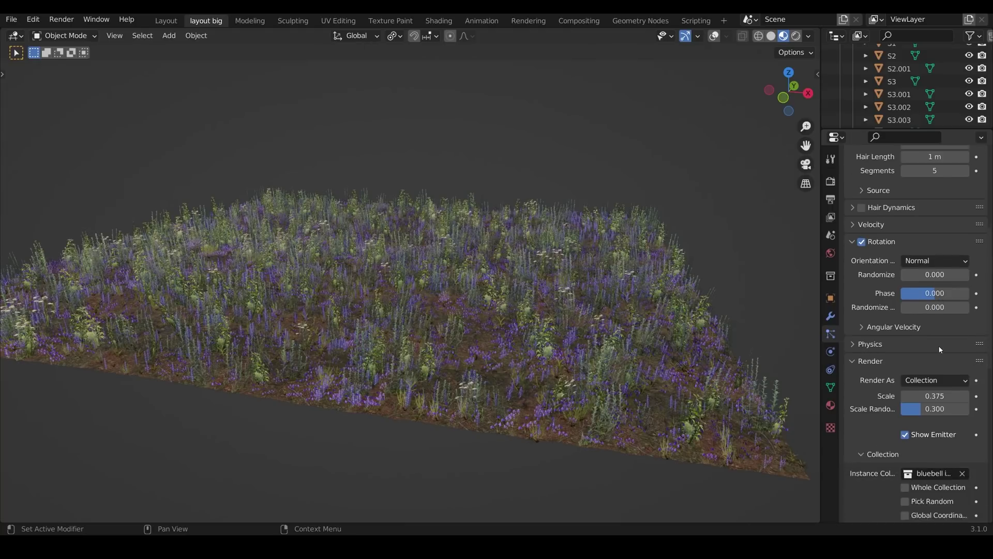
{"action": "scroll", "coordinate": [940, 349], "scroll_direction": "down", "scroll_amount": 10}
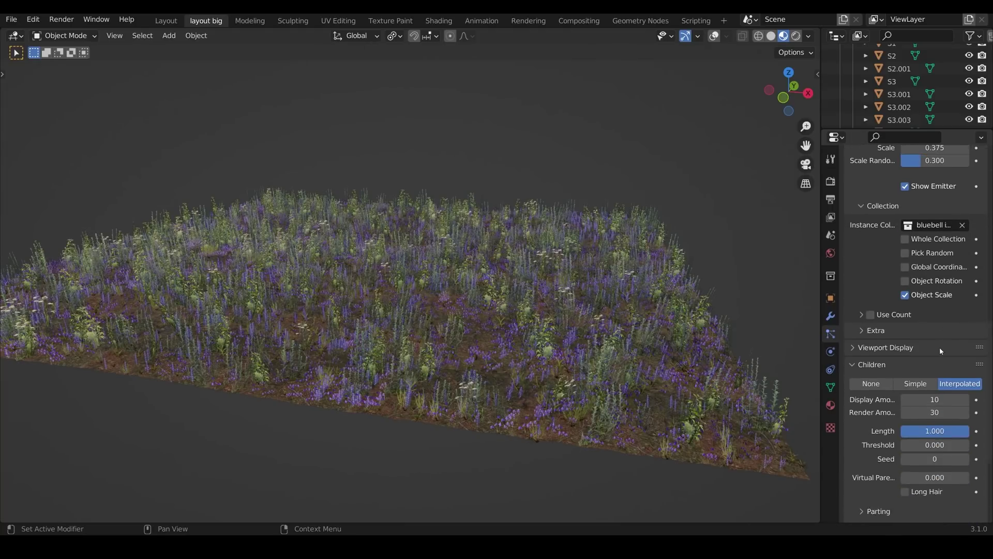
{"action": "scroll", "coordinate": [940, 351], "scroll_direction": "down", "scroll_amount": 1}
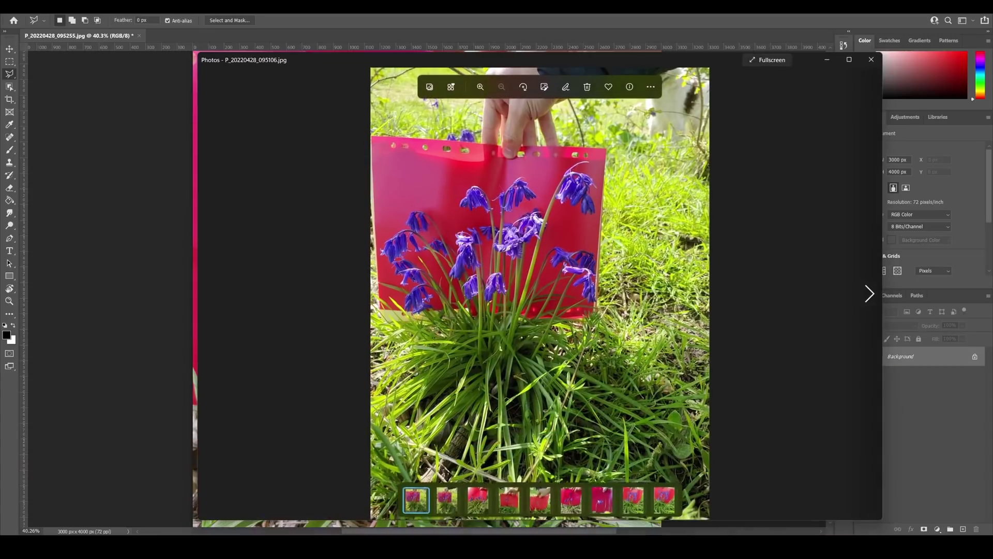
Browse through the bluebell reference photos to the last one, step back one, and close Photos.
{"action": "left_click", "coordinate": [874, 299]}
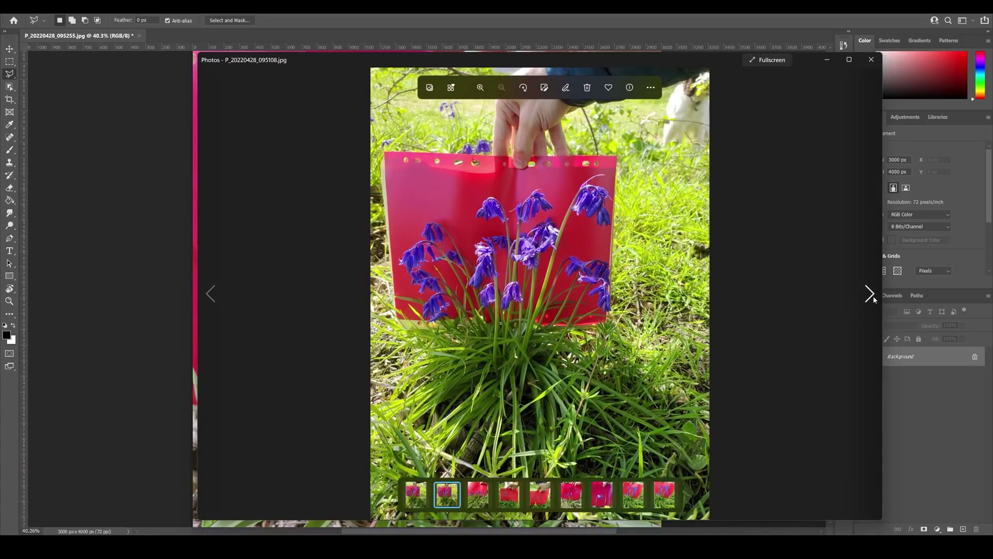
{"action": "left_click", "coordinate": [874, 299]}
{"action": "left_click", "coordinate": [874, 299]}
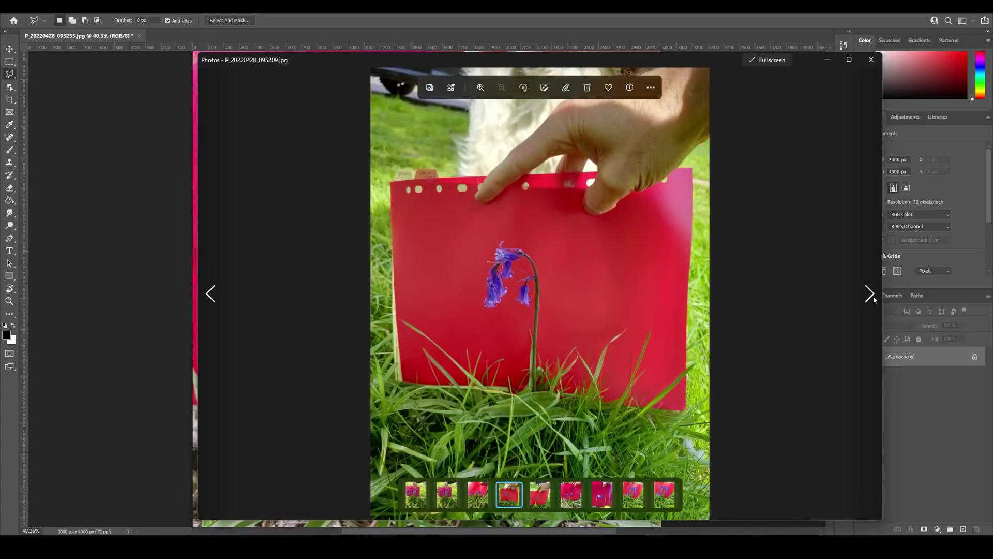
{"action": "left_click", "coordinate": [874, 299]}
{"action": "left_click", "coordinate": [874, 299]}
{"action": "left_click", "coordinate": [875, 299]}
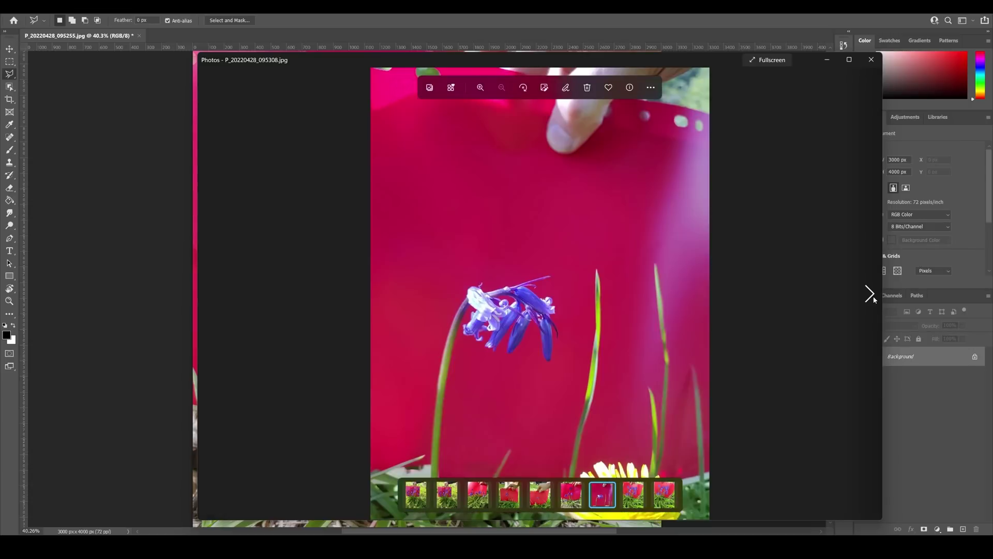
{"action": "left_click", "coordinate": [873, 298]}
{"action": "left_click", "coordinate": [873, 298]}
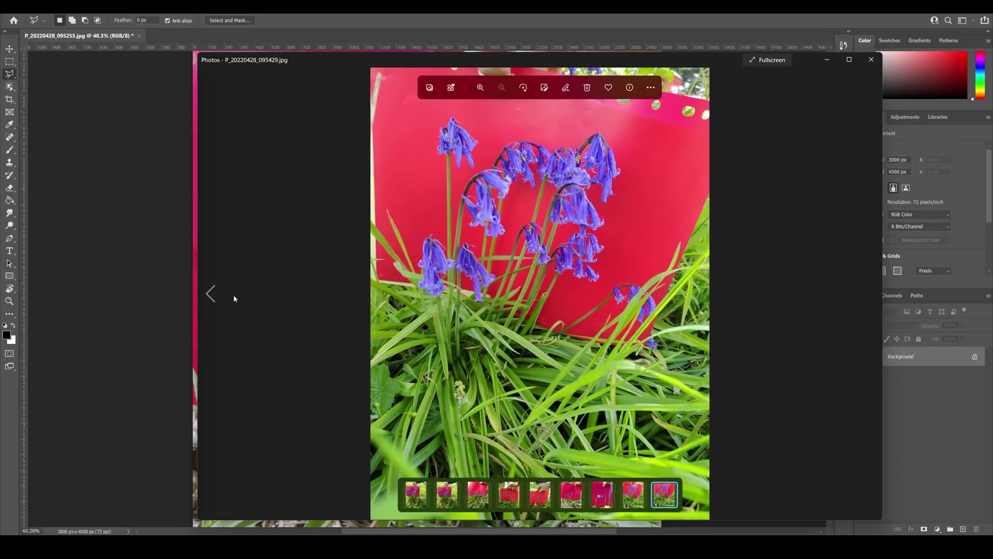
{"action": "left_click", "coordinate": [212, 295]}
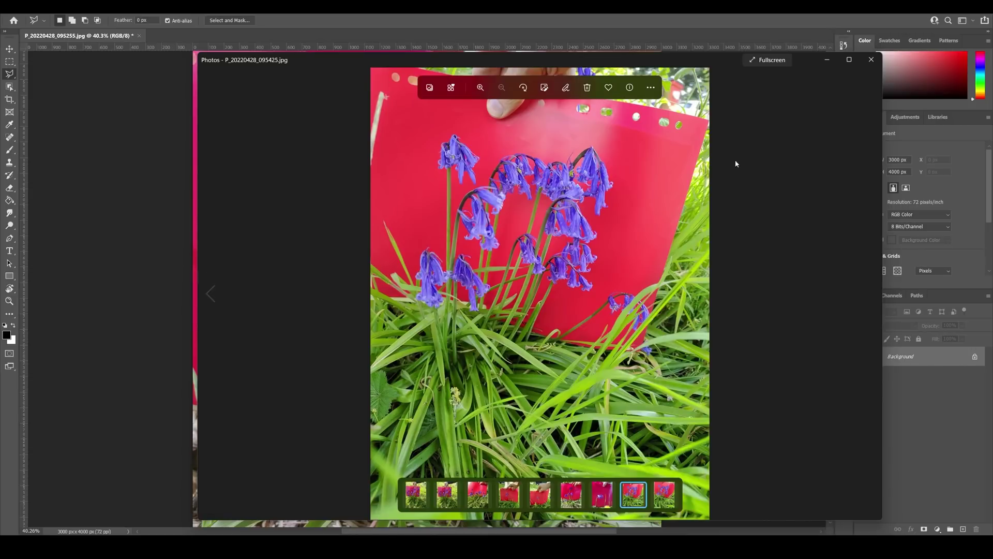
{"action": "left_click", "coordinate": [871, 60]}
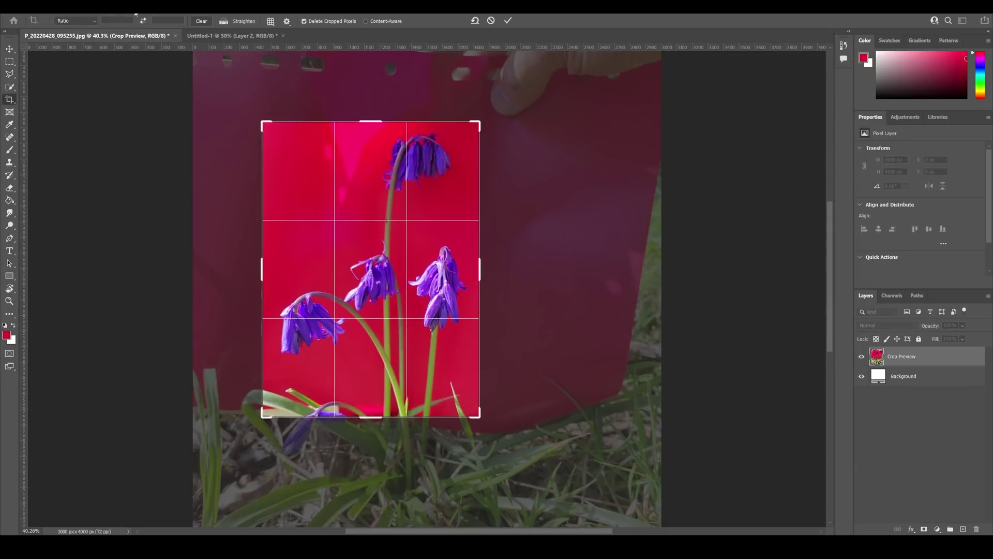
Apply the crop around the bluebells, try Select Subject, then clear the selection.
{"action": "key", "text": "Return"}
{"action": "left_click", "coordinate": [111, 7]}
{"action": "left_click", "coordinate": [134, 112]}
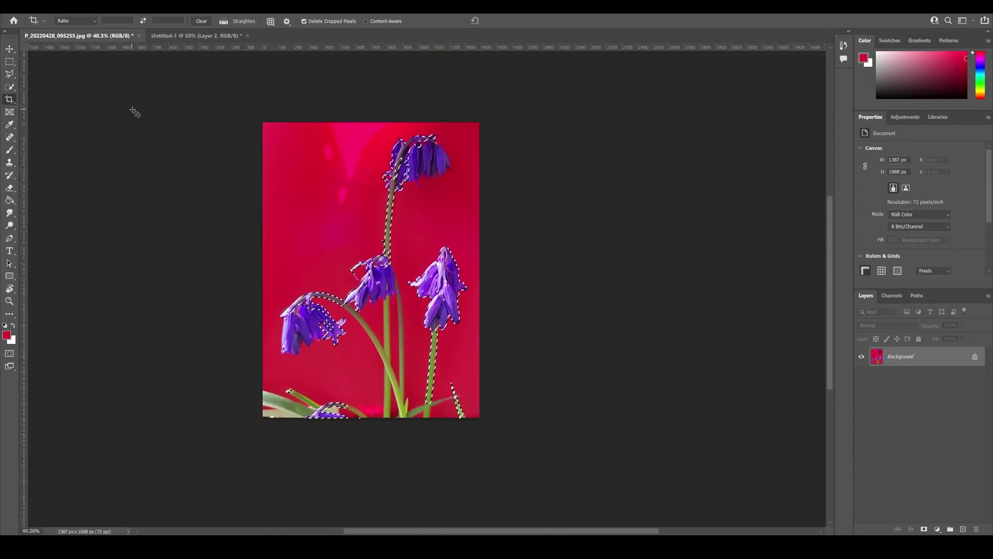
{"action": "left_click", "coordinate": [112, 6]}
{"action": "left_click", "coordinate": [123, 24]}
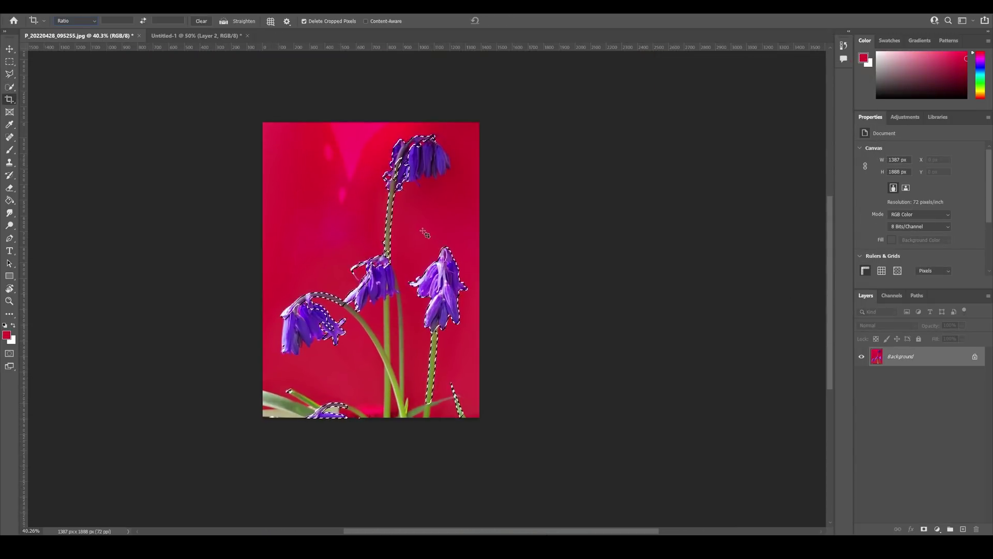
Select the red background with Color Range and add an inverted layer mask keeping the flowers.
{"action": "left_click", "coordinate": [112, 6]}
{"action": "left_click", "coordinate": [130, 95]}
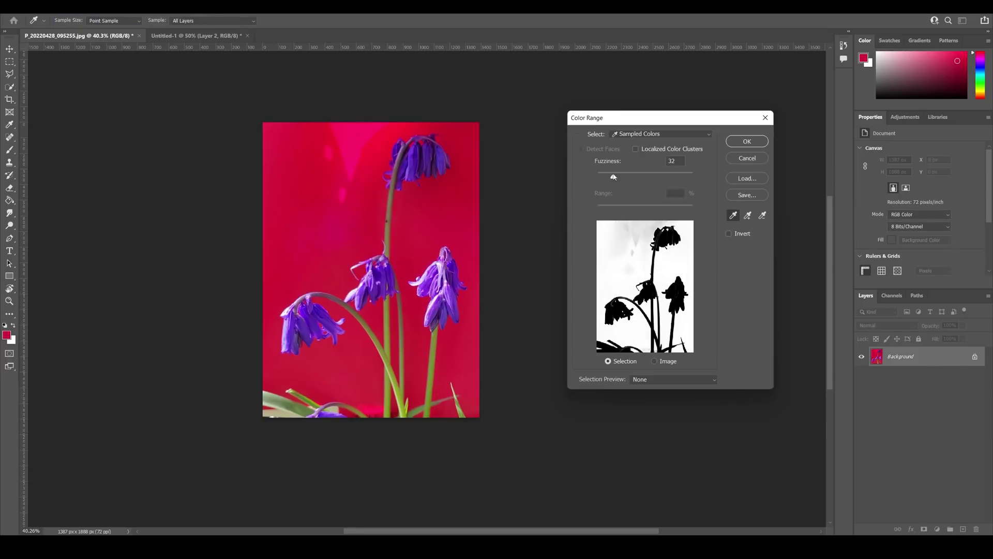
{"action": "left_click", "coordinate": [747, 141]}
{"action": "key", "text": "c"}
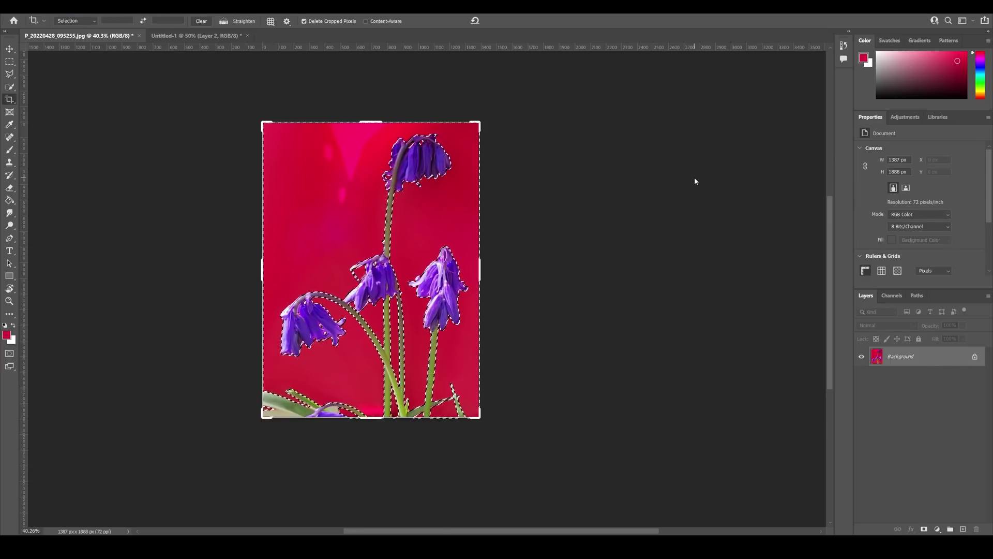
{"action": "left_click", "coordinate": [925, 529]}
{"action": "key", "text": "ctrl+i"}
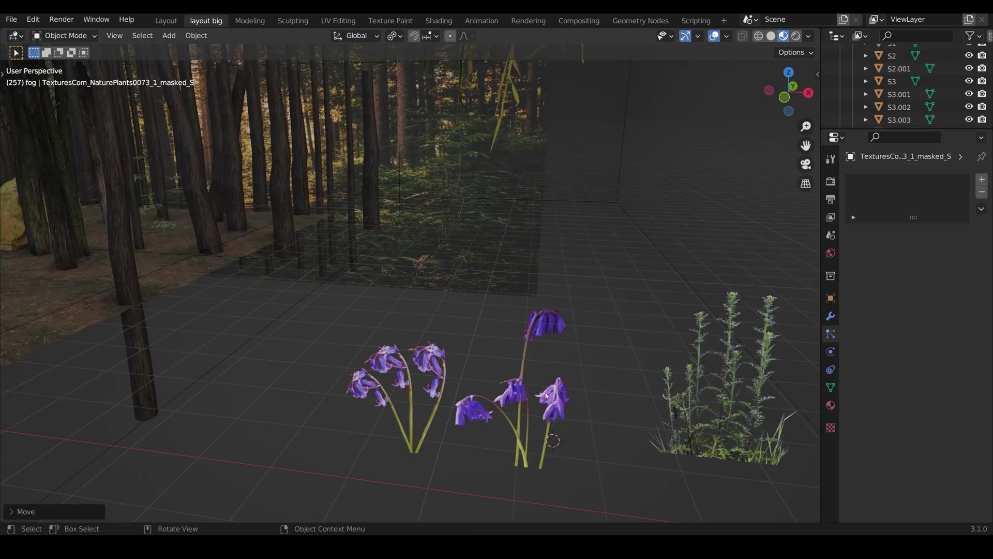
Select the bluebells transparent 1 and 2 planes in turn, then the fog plane.
{"action": "left_click", "coordinate": [547, 397]}
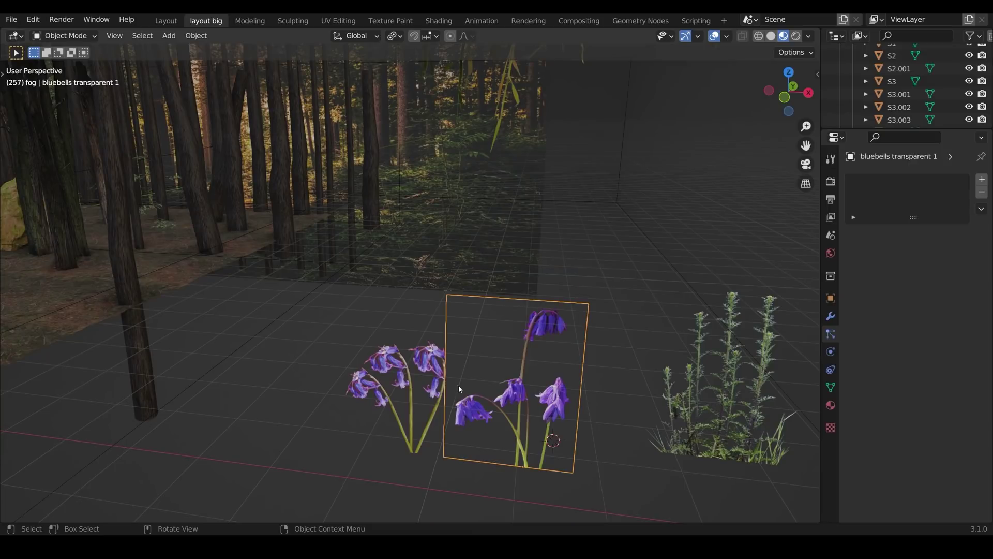
{"action": "left_click", "coordinate": [398, 373]}
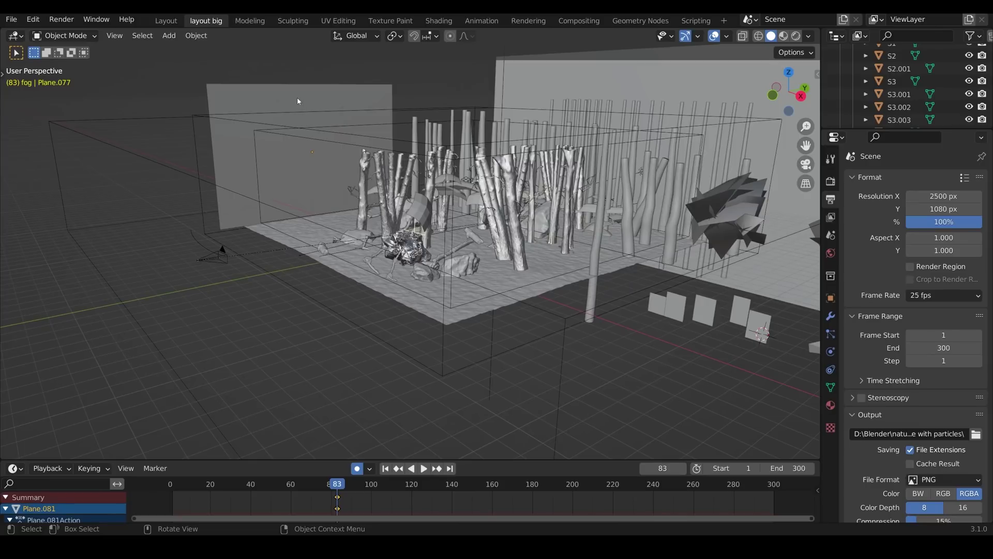
{"action": "left_click", "coordinate": [298, 101]}
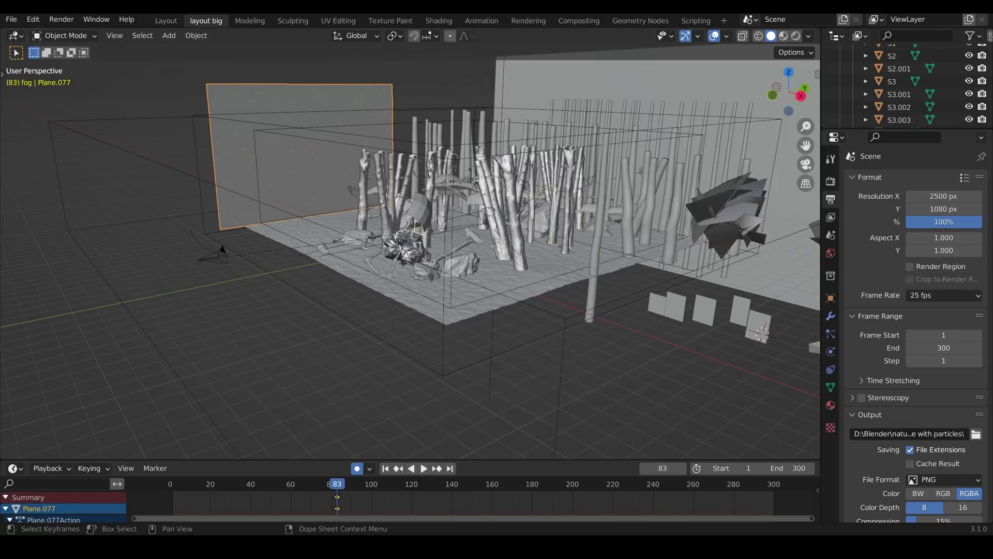
Play the animation from the start and move the current frame to 241.
{"action": "left_click", "coordinate": [175, 488]}
{"action": "key", "text": "space"}
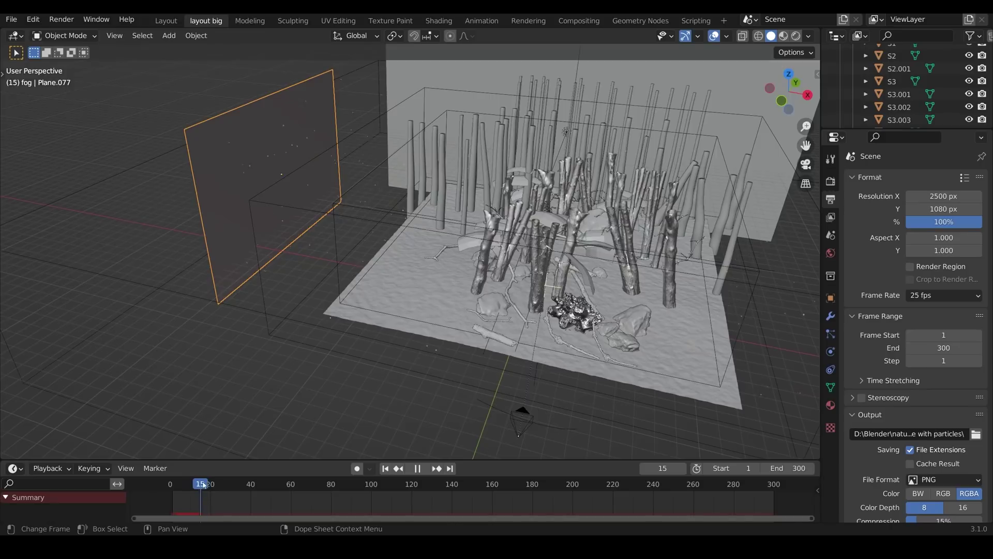
{"action": "left_click_drag", "start_coordinate": [299, 484], "coordinate": [655, 483]}
{"action": "key", "text": "space"}
Select the three petal pieces in Material Preview and view their nodes in a widened Shading editor.
{"action": "left_click", "coordinate": [470, 311]}
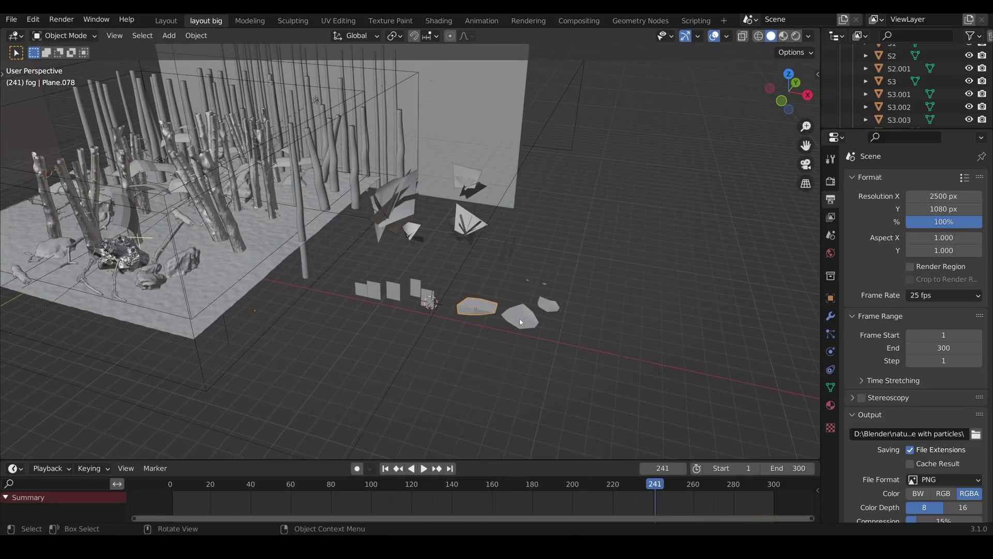
{"action": "left_click", "coordinate": [520, 315]}
{"action": "left_click", "coordinate": [549, 305], "text": "shift"}
{"action": "key", "text": "z"}
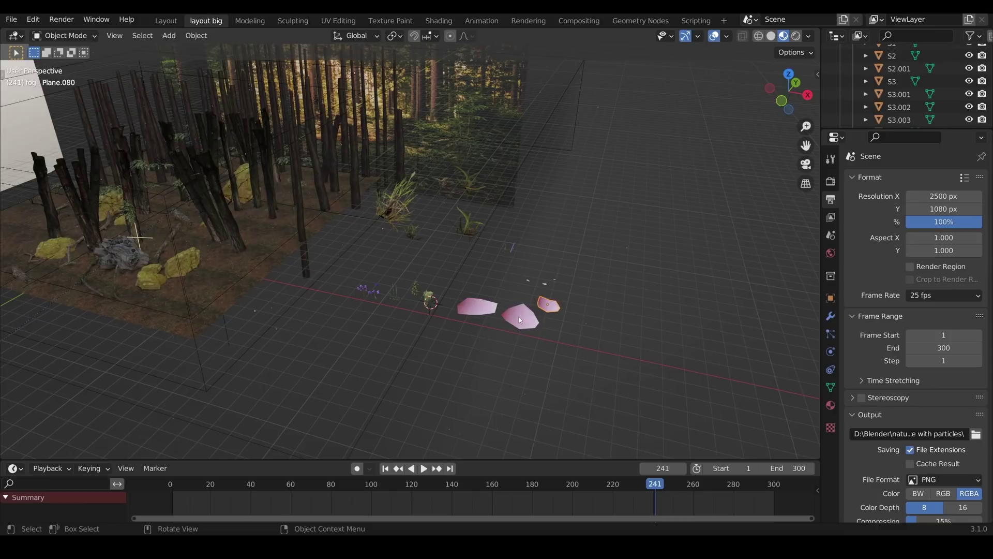
{"action": "left_click", "coordinate": [435, 22]}
{"action": "left_click_drag", "start_coordinate": [348, 381], "coordinate": [507, 380]}
{"action": "middle_click_drag", "start_coordinate": [145, 253], "coordinate": [266, 266]}
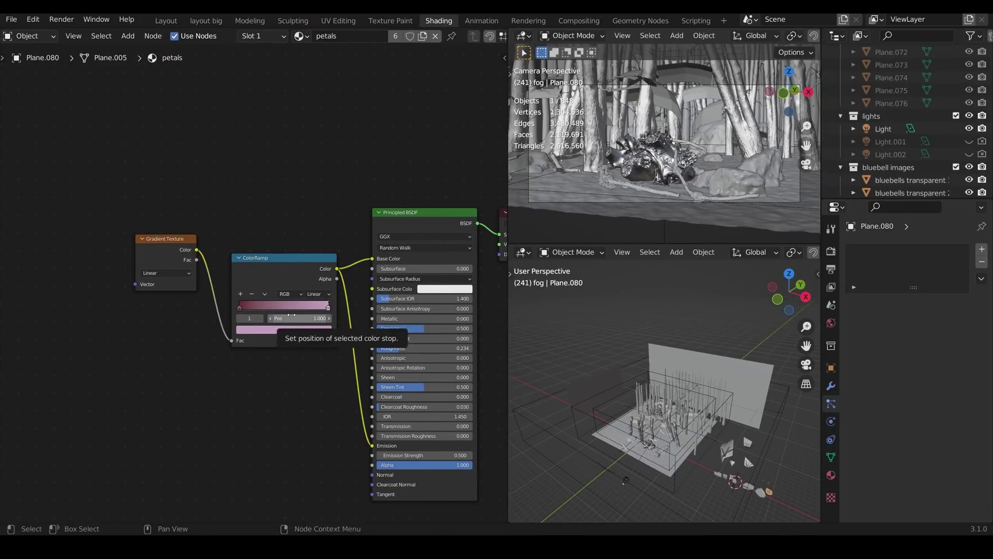
Zoom in on the petals and box-select the three small petal pieces.
{"action": "key", "text": "KP_Decimal"}
{"action": "key", "text": "z"}
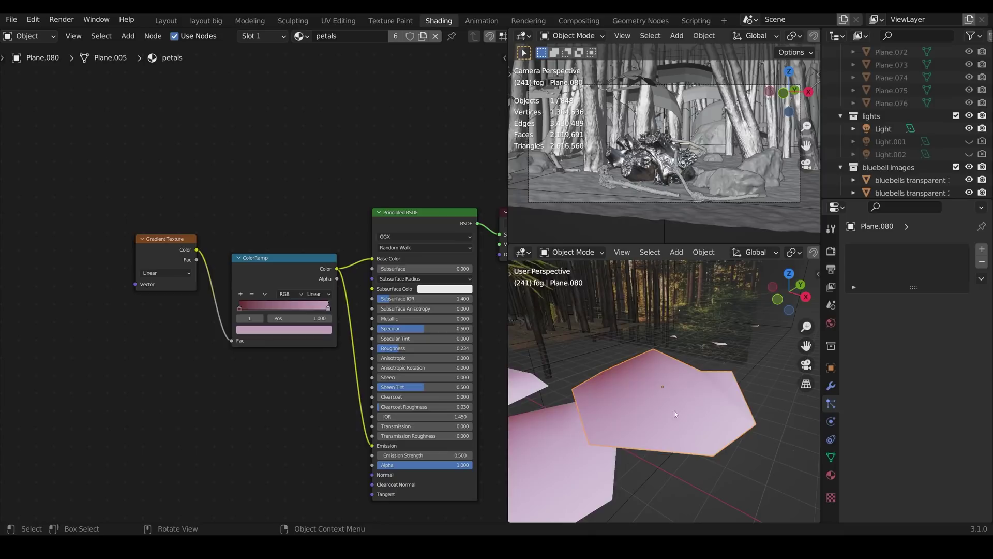
{"action": "middle_click_drag", "start_coordinate": [674, 411], "coordinate": [600, 418]}
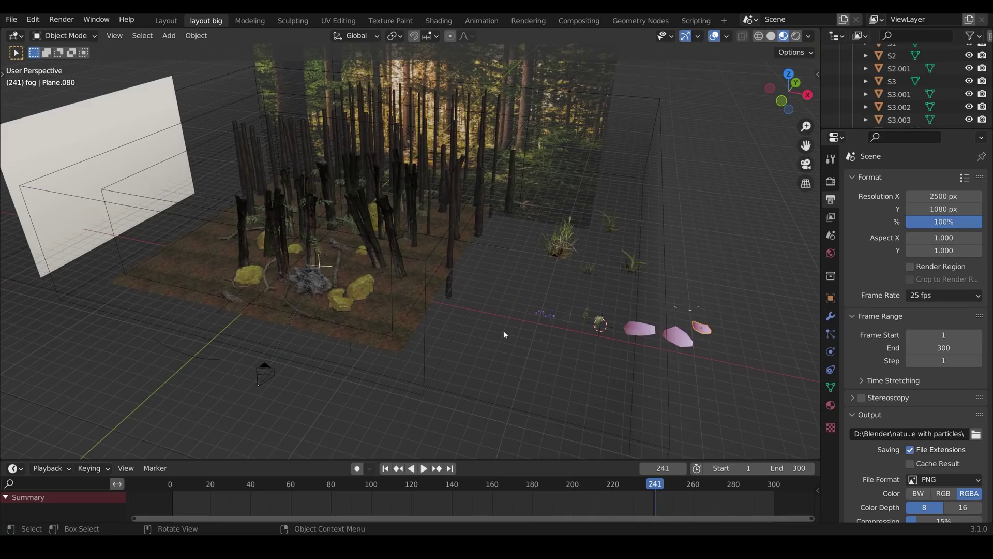
{"action": "scroll", "coordinate": [608, 368], "scroll_direction": "up", "scroll_amount": 5}
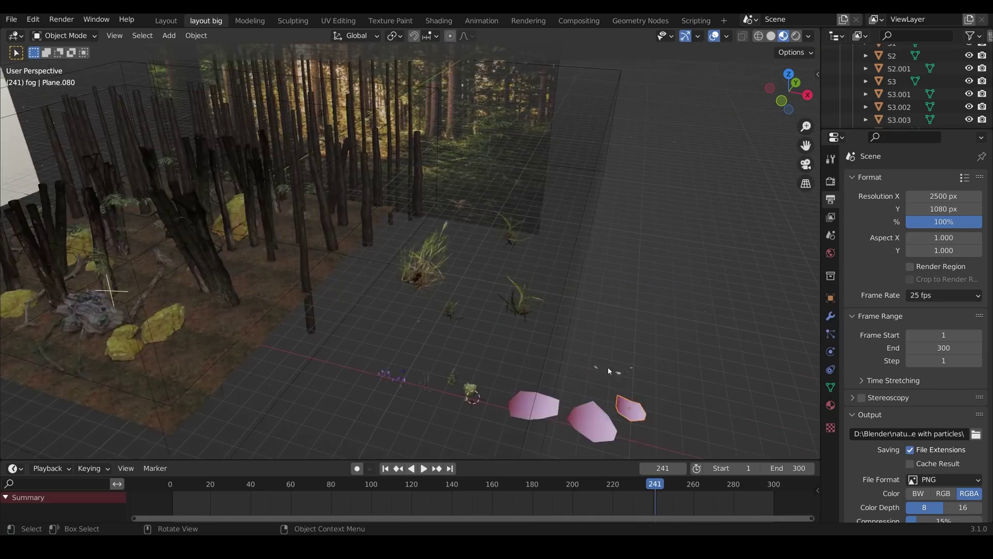
{"action": "middle_click_drag", "start_coordinate": [608, 367], "coordinate": [564, 290], "text": "shift"}
{"action": "left_click", "coordinate": [517, 369]}
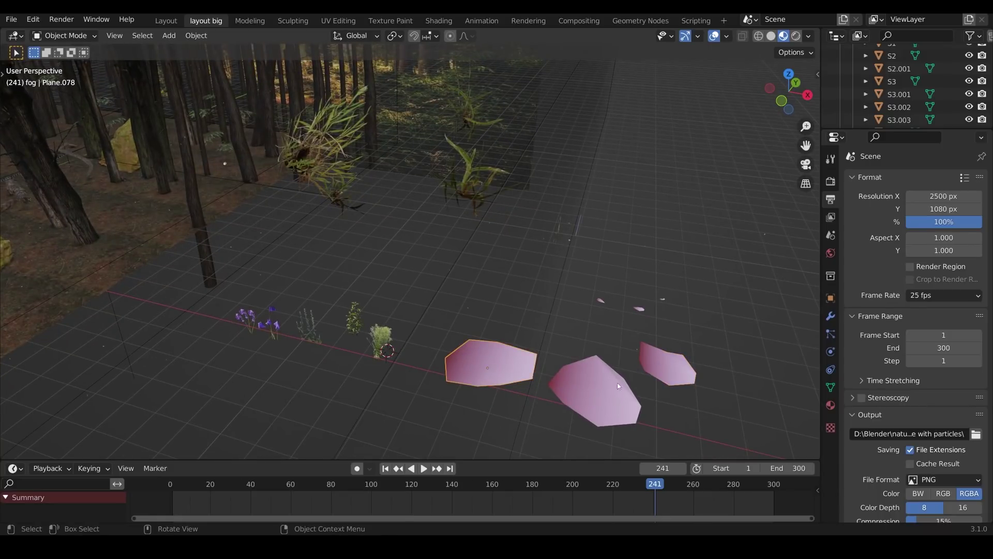
{"action": "left_click", "coordinate": [667, 374]}
{"action": "left_click_drag", "start_coordinate": [595, 277], "coordinate": [667, 303], "text": "shift"}
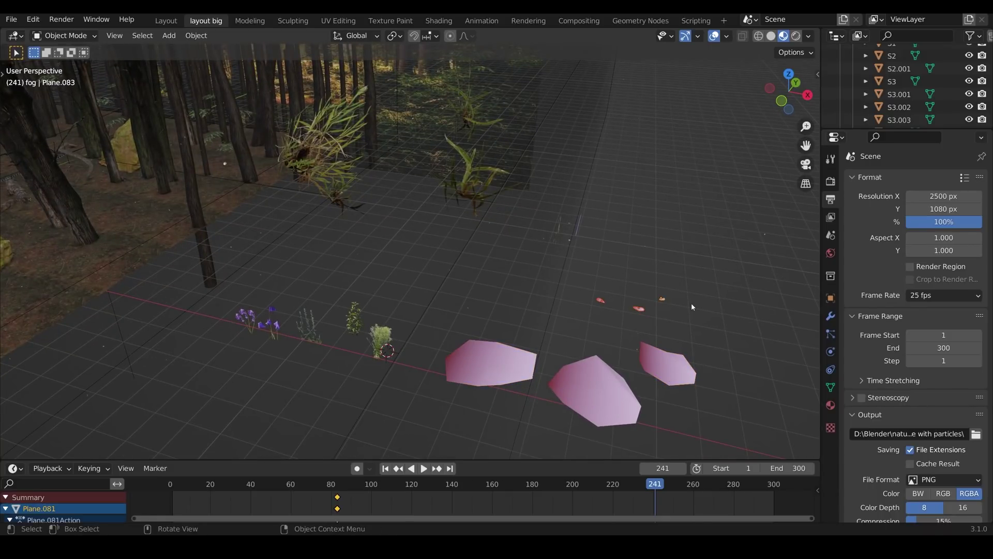
Set the small petals' Emission Strength to 0.1, then return to the Layout workspace.
{"action": "left_click", "coordinate": [439, 21]}
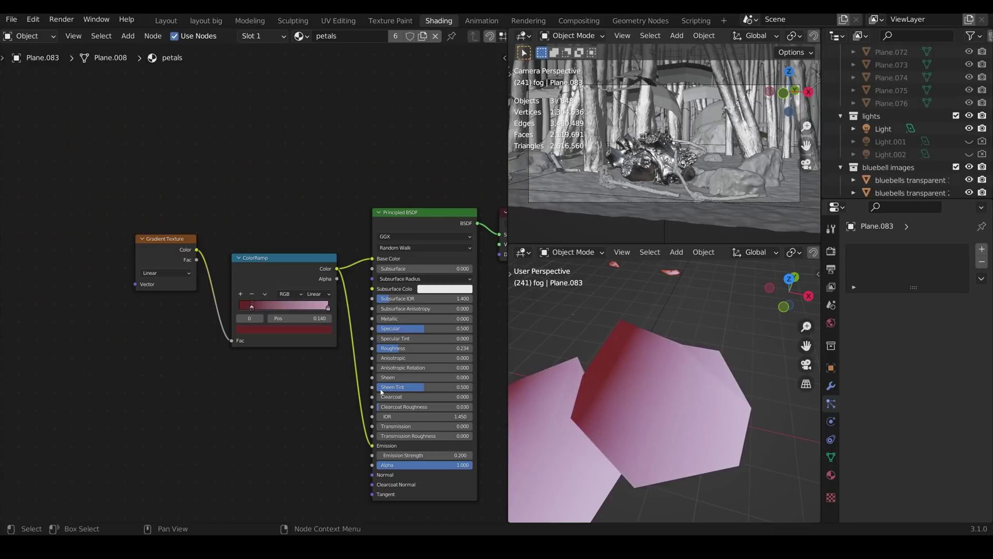
{"action": "left_click", "coordinate": [423, 455]}
{"action": "type", "text": "0.1"}
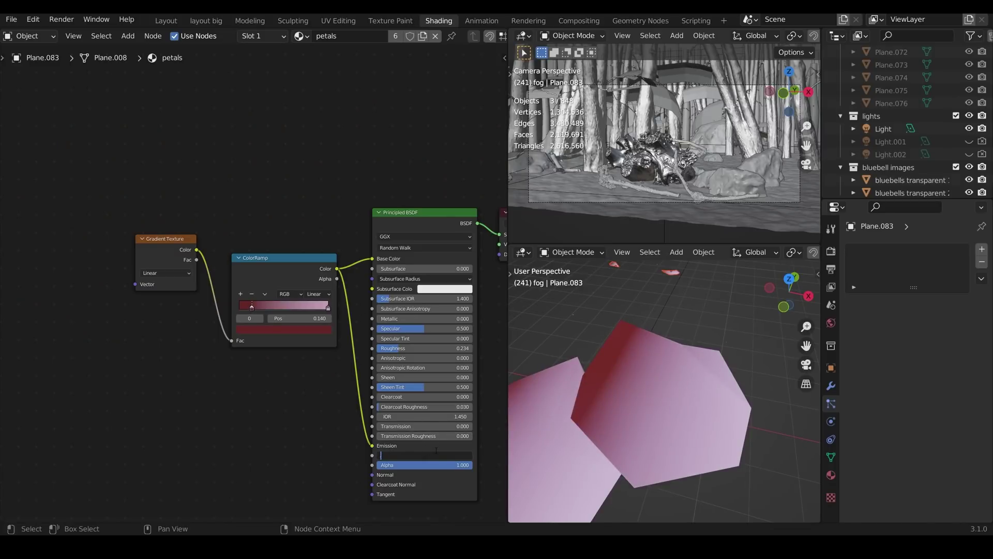
{"action": "key", "text": "Return"}
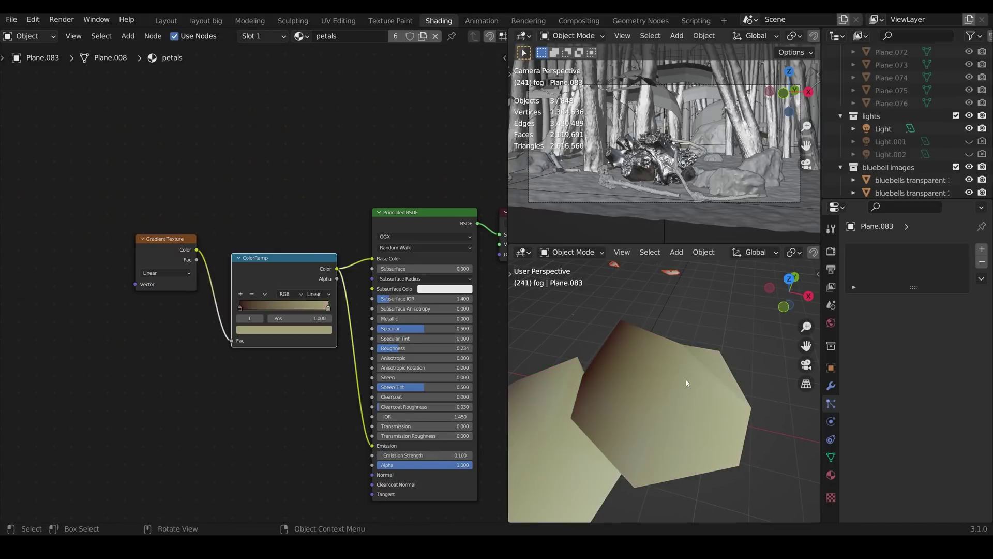
{"action": "left_click", "coordinate": [206, 20]}
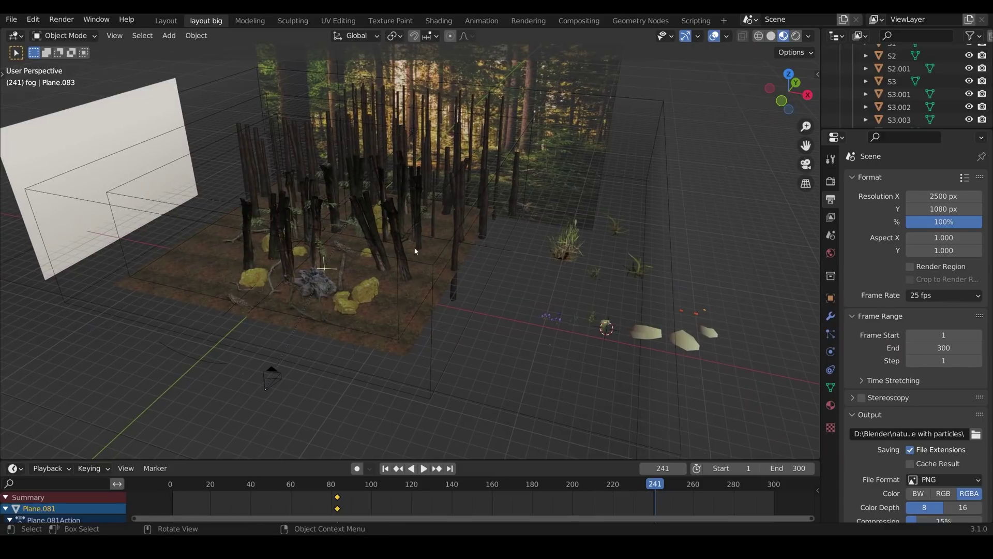
Add a second particle system to the white fog plane with 1500 particles.
{"action": "left_click", "coordinate": [116, 126]}
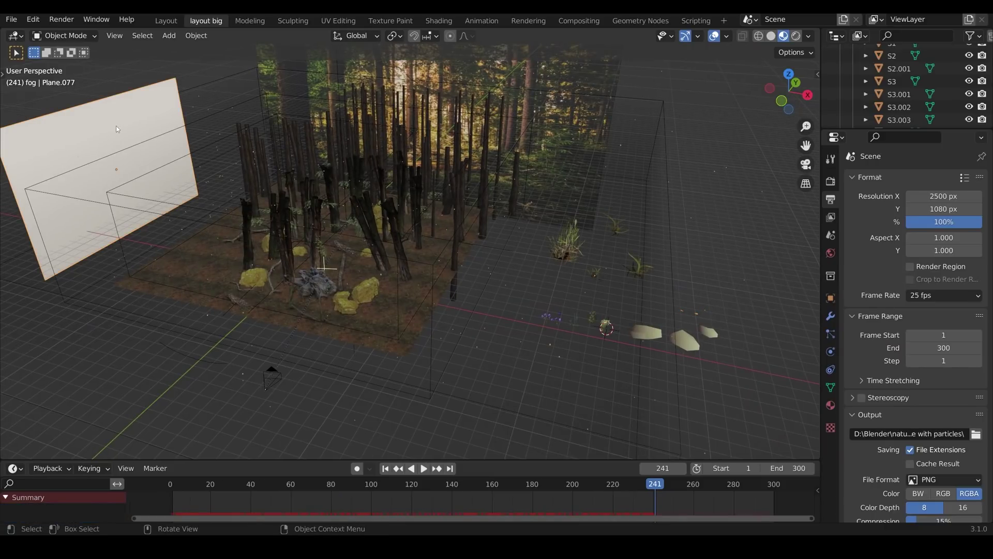
{"action": "left_click", "coordinate": [830, 334]}
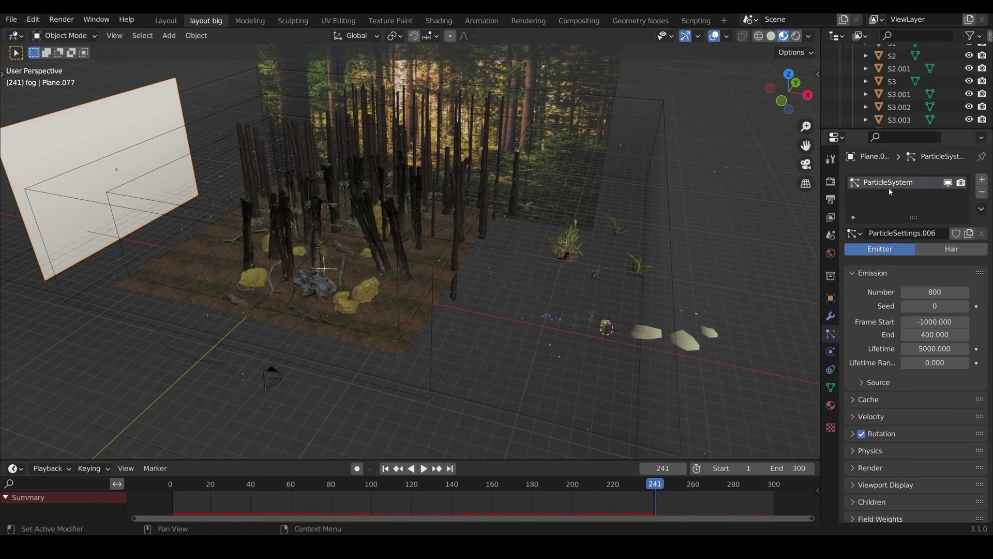
{"action": "left_click", "coordinate": [983, 180]}
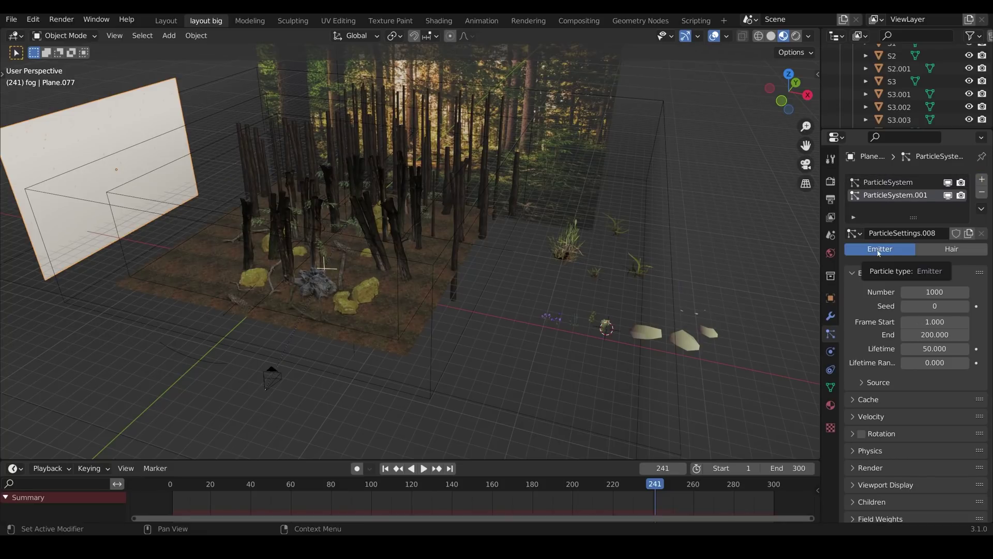
{"action": "left_click", "coordinate": [946, 292]}
{"action": "type", "text": "1500"}
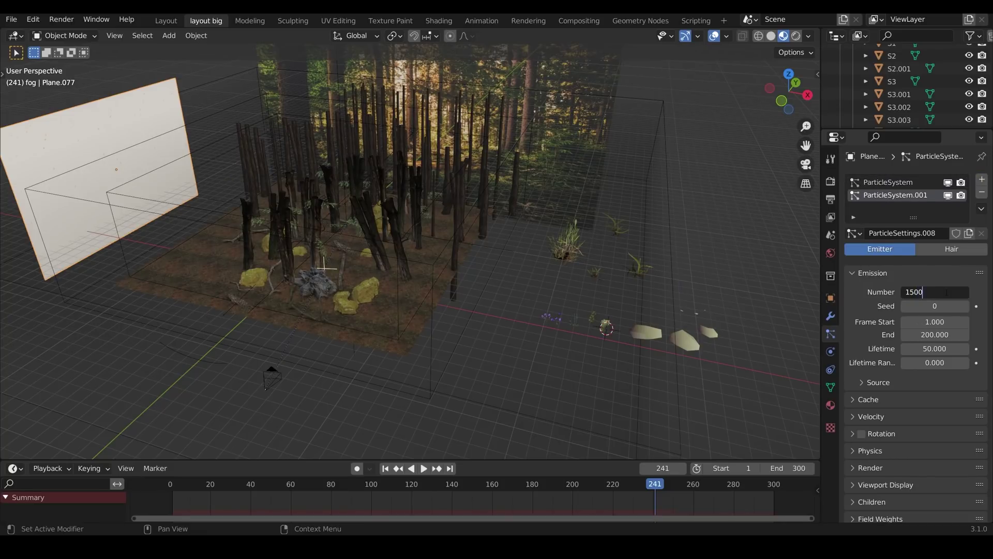
{"action": "key", "text": "Return"}
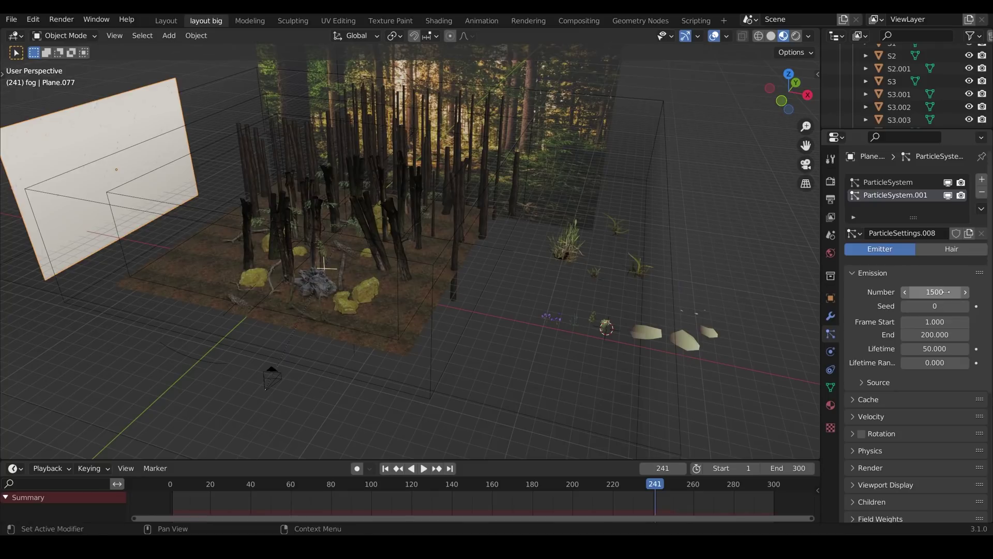
Preview the particle playback and set the emission Frame Start to -1000.
{"action": "middle_click_drag", "start_coordinate": [450, 337], "coordinate": [479, 344]}
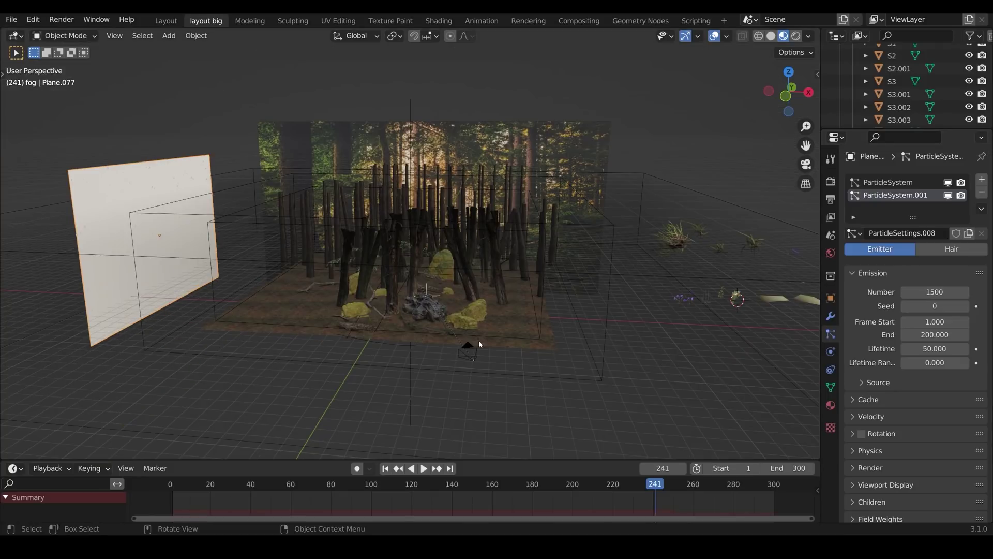
{"action": "left_click", "coordinate": [170, 489]}
{"action": "key", "text": "space"}
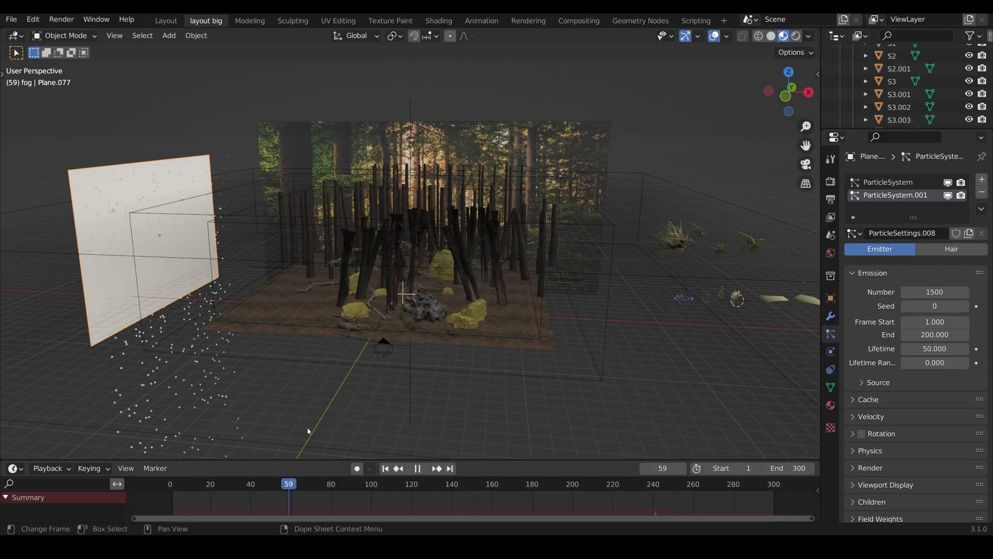
{"action": "key", "text": "space"}
{"action": "middle_click_drag", "start_coordinate": [514, 360], "coordinate": [564, 363]}
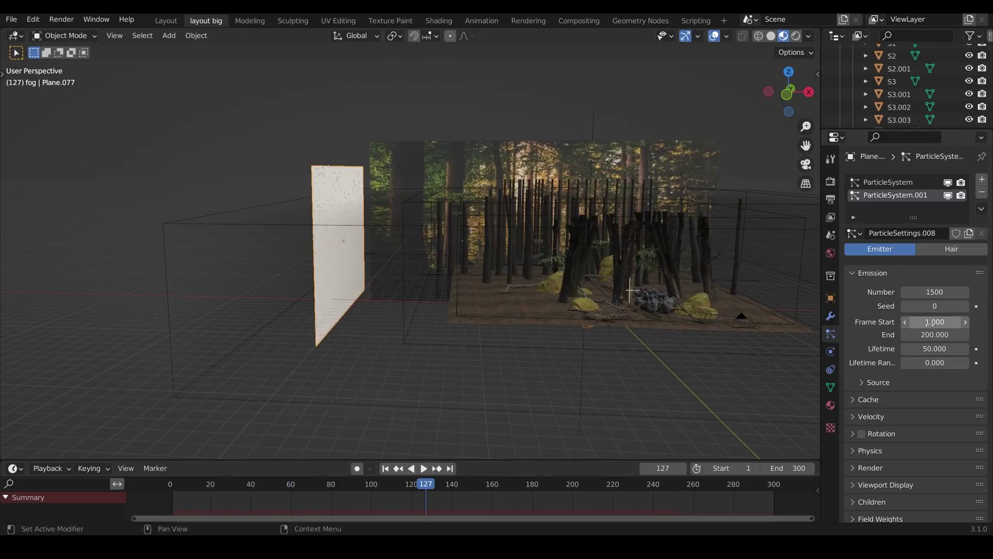
{"action": "left_click", "coordinate": [935, 322]}
{"action": "type", "text": "-1000"}
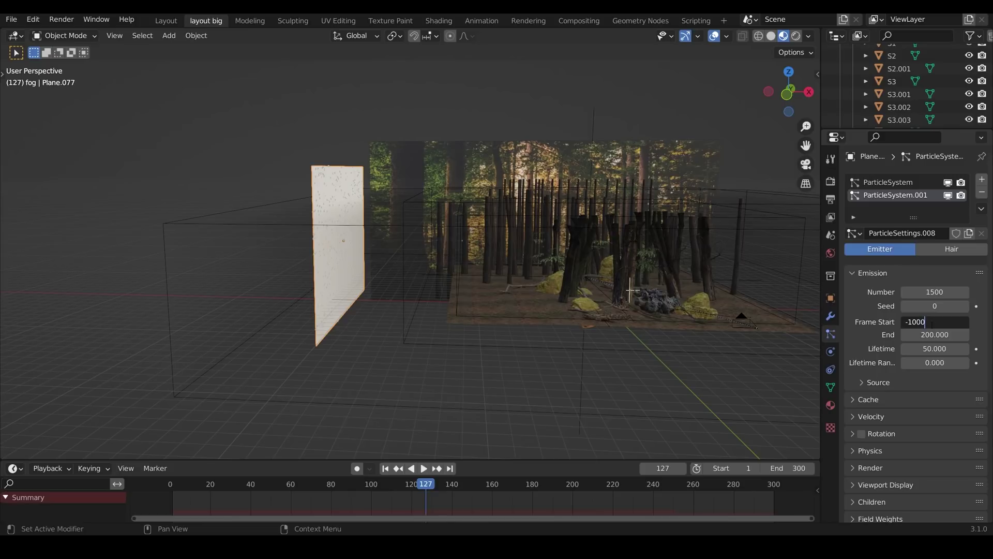
{"action": "key", "text": "Return"}
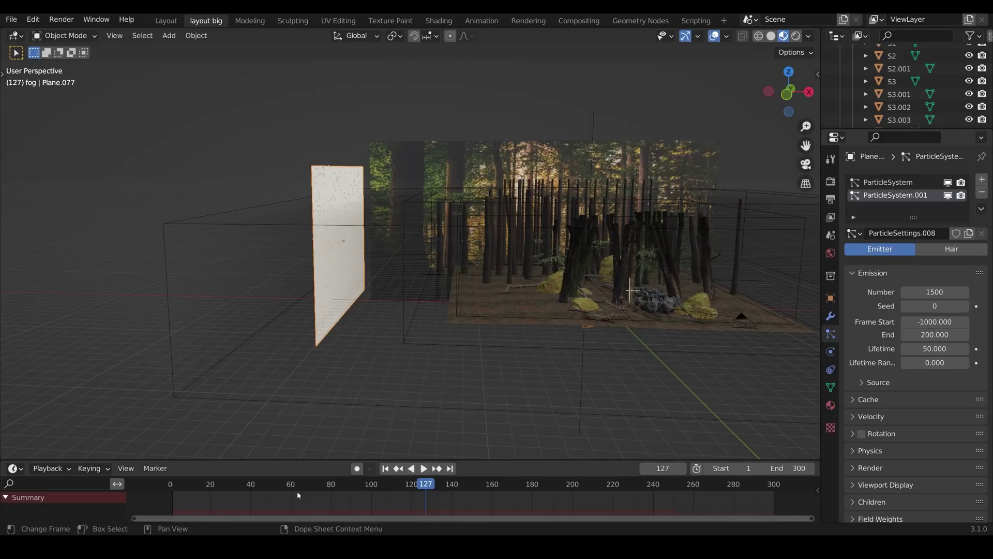
Set the particle Lifetime to 1000 and play back to check the fog particles.
{"action": "left_click", "coordinate": [171, 487]}
{"action": "key", "text": "space"}
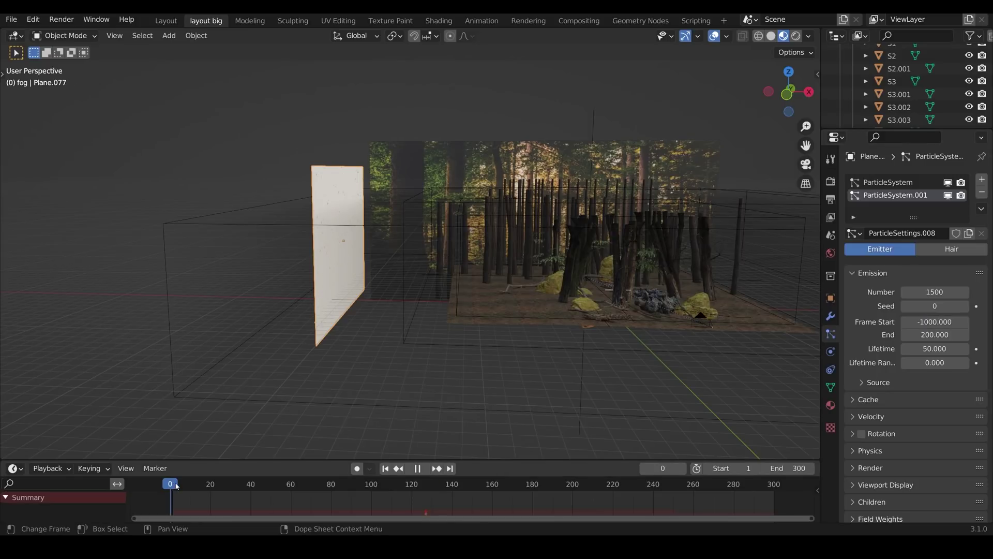
{"action": "key", "text": "space"}
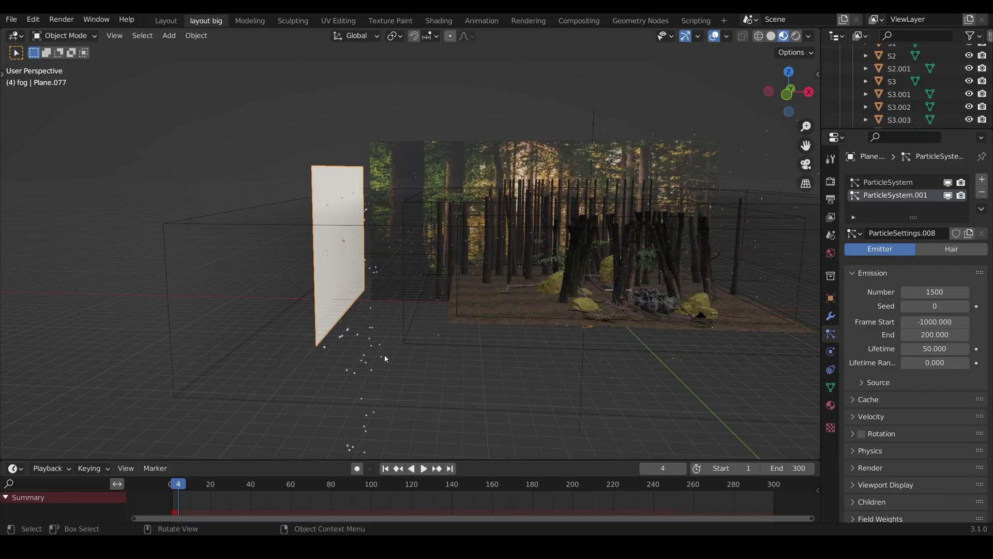
{"action": "middle_click_drag", "start_coordinate": [365, 426], "coordinate": [539, 342]}
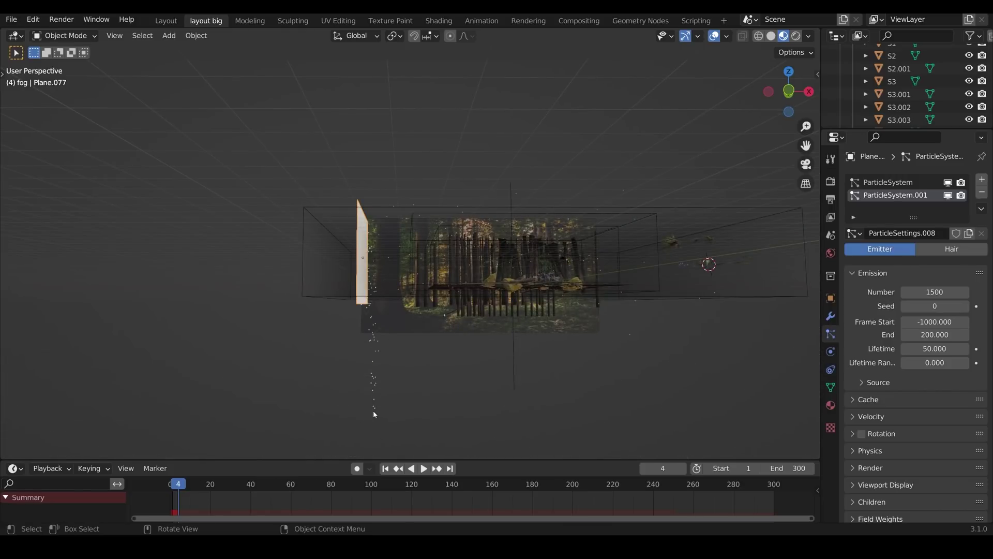
{"action": "left_click", "coordinate": [934, 348]}
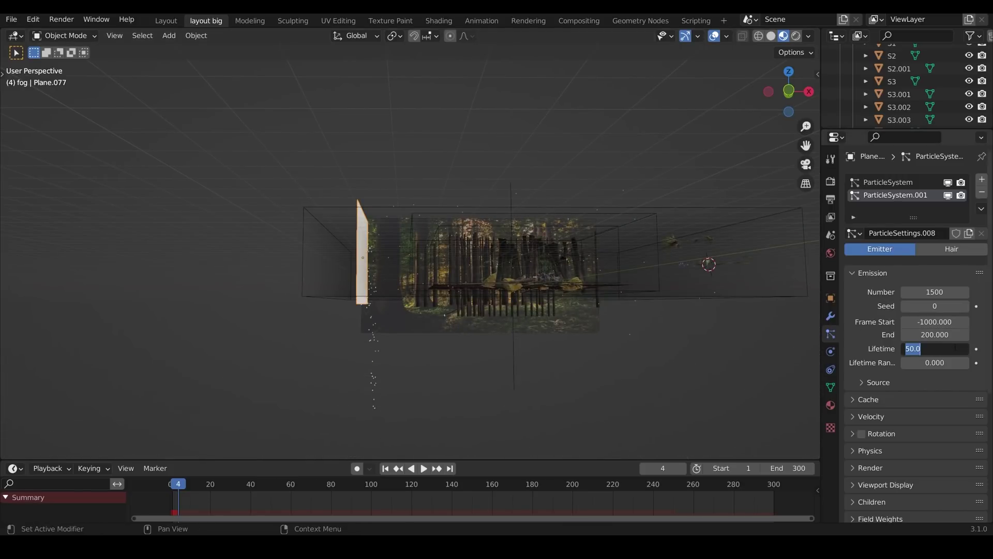
{"action": "type", "text": "1000"}
{"action": "key", "text": "Return"}
{"action": "key", "text": "space"}
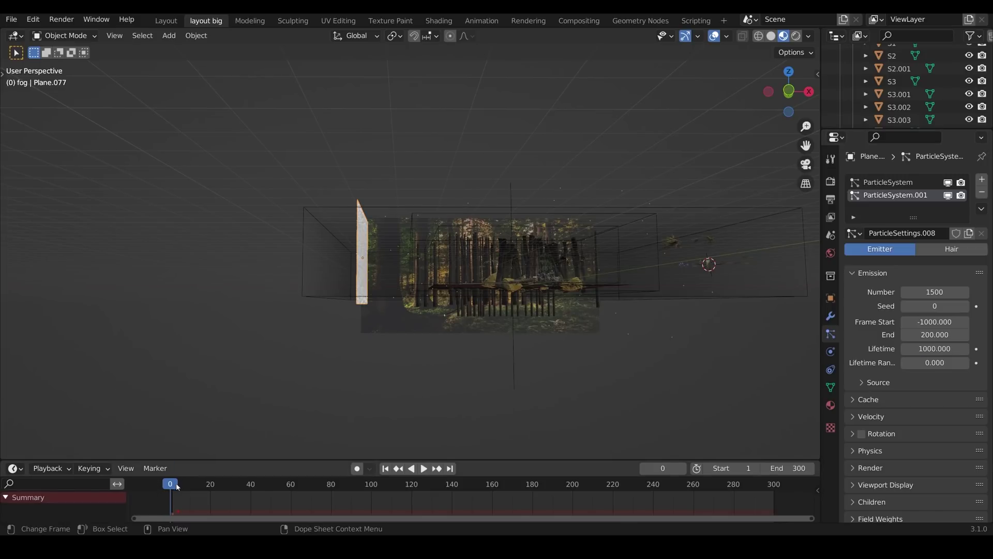
{"action": "key", "text": "space"}
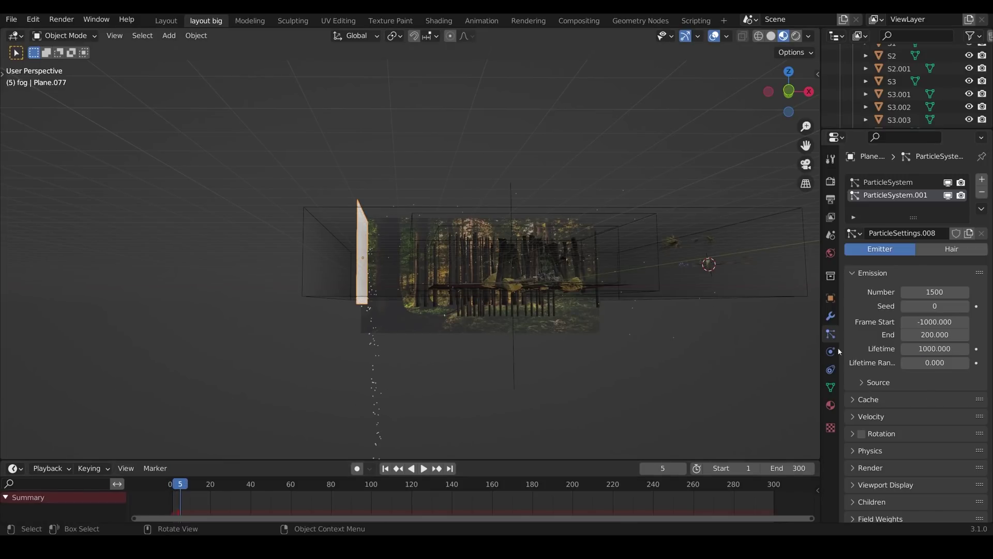
{"action": "scroll", "coordinate": [907, 366], "scroll_direction": "down", "scroll_amount": 4}
Set the fog particles' Gravity field weight to 0 and play the animation.
{"action": "left_click", "coordinate": [853, 446]}
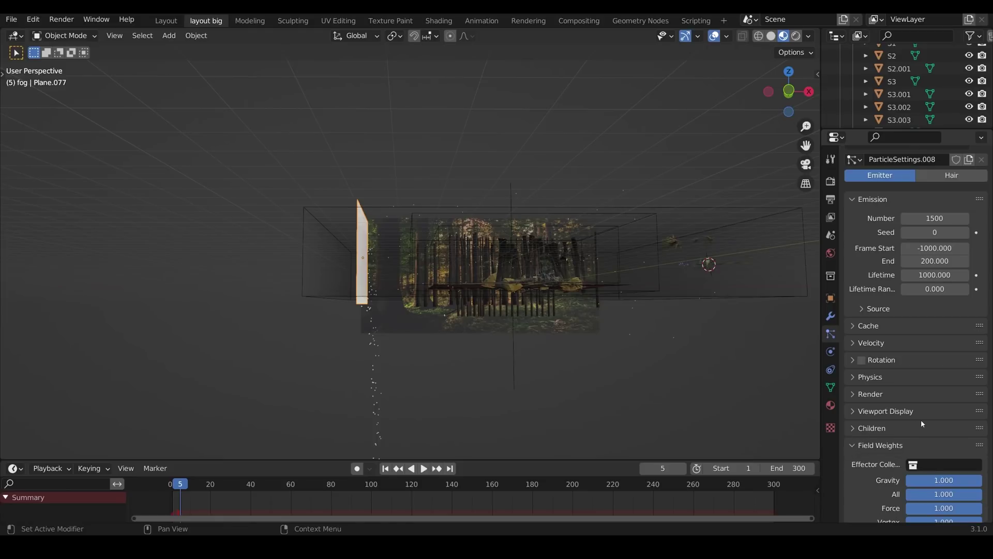
{"action": "left_click_drag", "start_coordinate": [957, 480], "coordinate": [911, 480]}
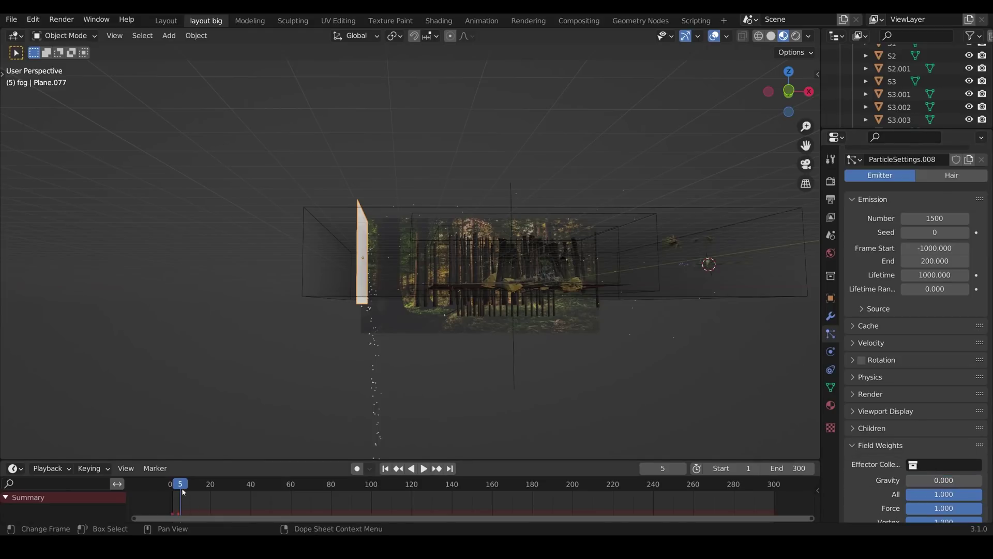
{"action": "left_click_drag", "start_coordinate": [184, 492], "coordinate": [153, 489]}
{"action": "key", "text": "space"}
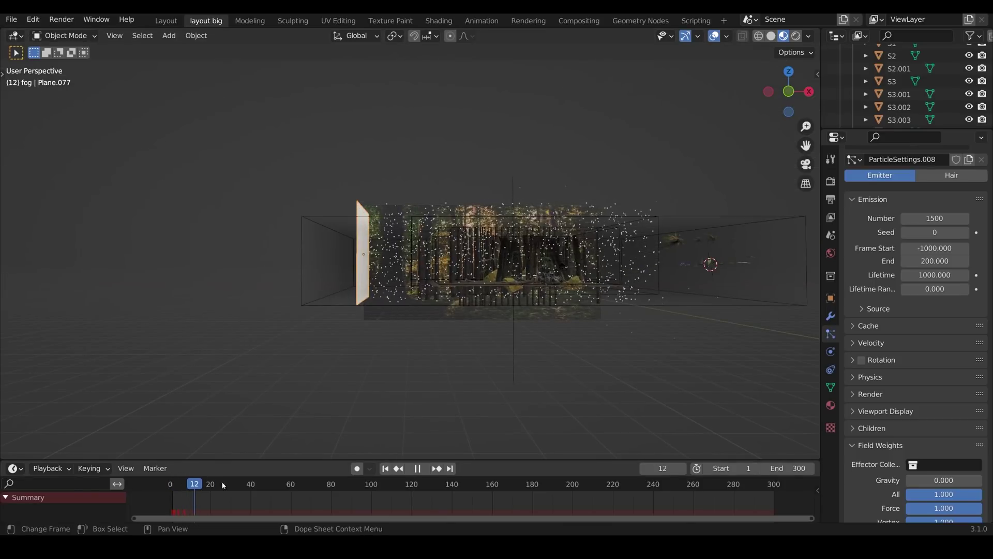
{"action": "key", "text": "space"}
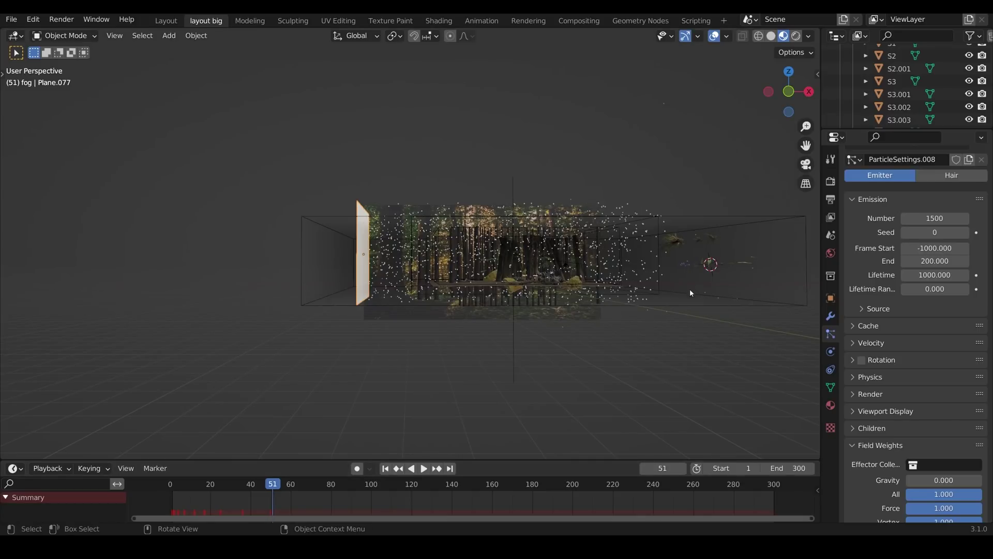
{"action": "scroll", "coordinate": [915, 324], "scroll_direction": "down", "scroll_amount": 3}
Set the Physics Brownian force to 0.2 and play back the particle motion.
{"action": "left_click", "coordinate": [871, 314]}
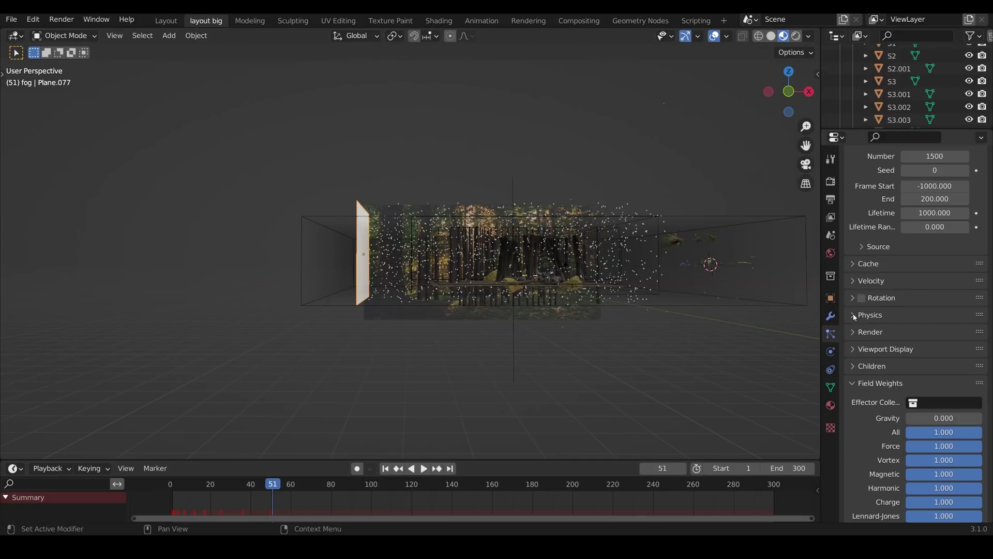
{"action": "left_click", "coordinate": [929, 403]}
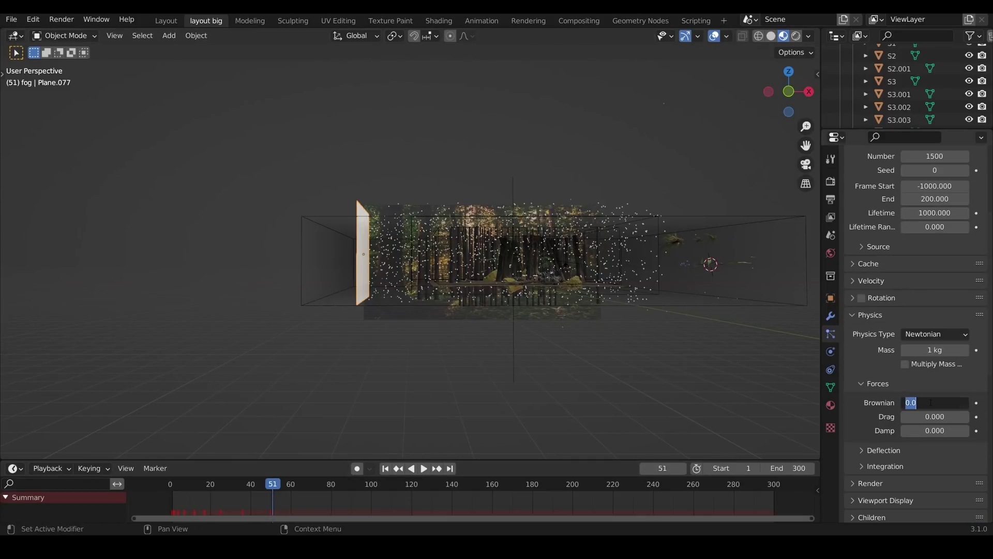
{"action": "type", "text": "0.2"}
{"action": "key", "text": "Return"}
{"action": "left_click", "coordinate": [171, 485]}
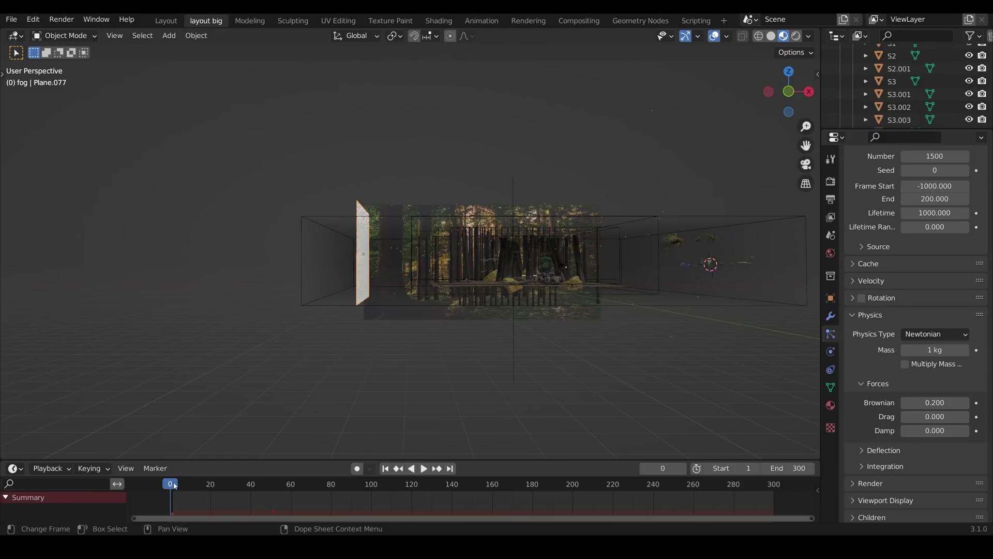
{"action": "key", "text": "space"}
{"action": "key", "text": "space"}
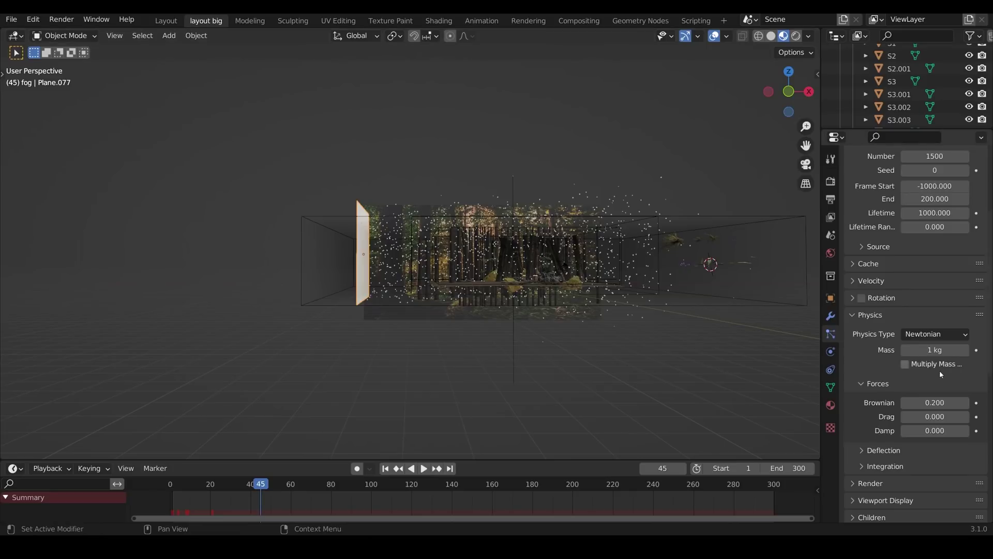
Raise Brownian to 1 and replay the animation, viewing the forest from above.
{"action": "left_click", "coordinate": [946, 399]}
{"action": "type", "text": "1"}
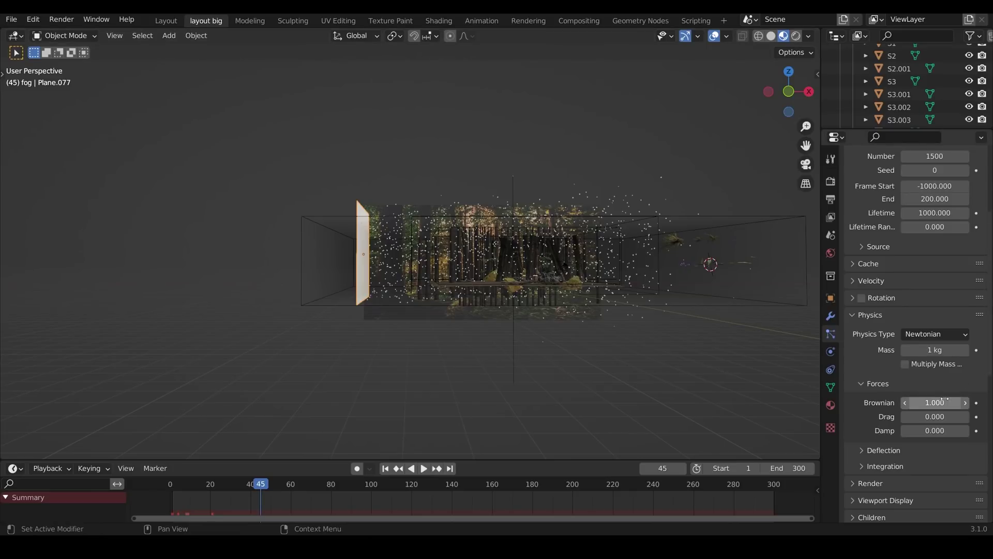
{"action": "key", "text": "Return"}
{"action": "key", "text": "shift+Left"}
{"action": "key", "text": "space"}
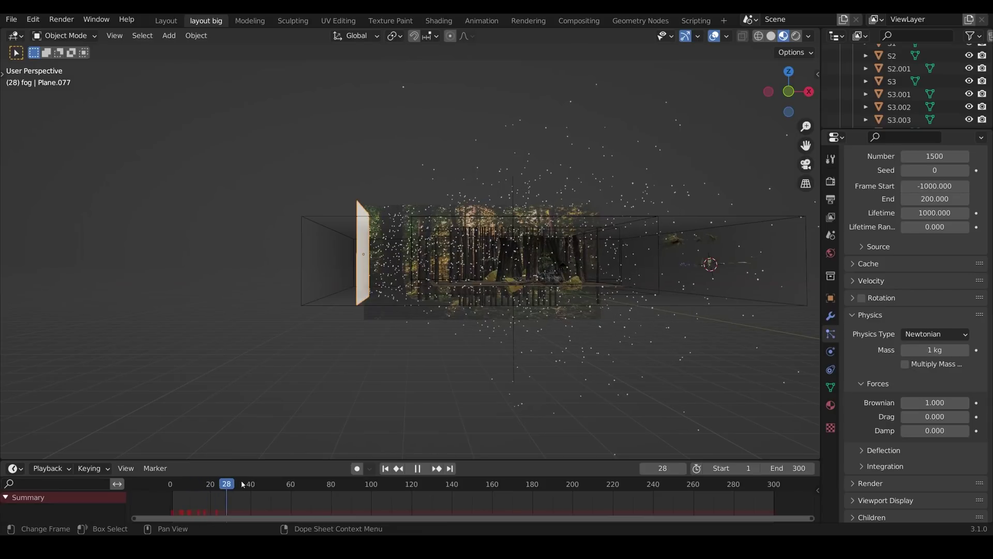
{"action": "middle_click_drag", "start_coordinate": [497, 357], "coordinate": [298, 173]}
{"action": "key", "text": "space"}
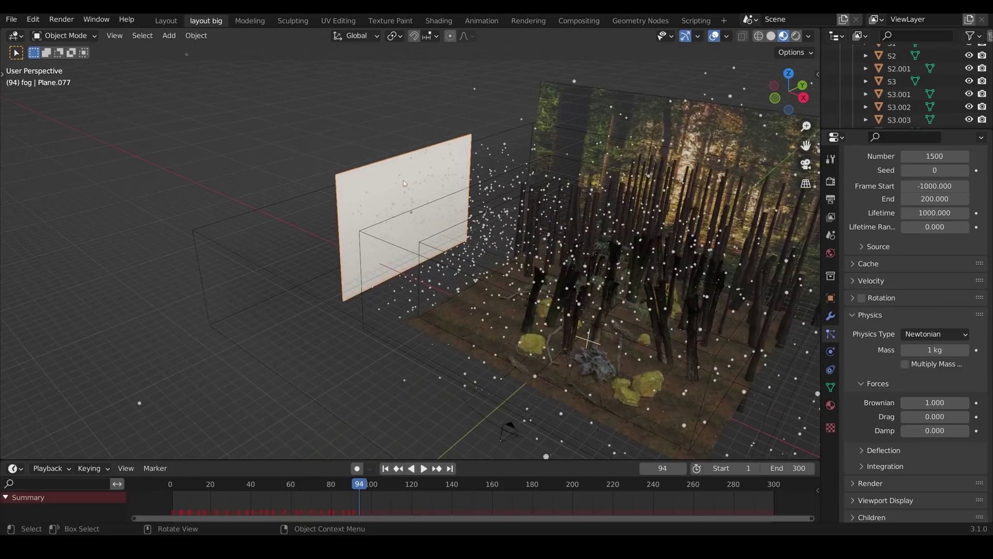
Collapse the Physics and Field Weights panels and expand the particle Render panel.
{"action": "scroll", "coordinate": [404, 182], "scroll_direction": "up", "scroll_amount": 3}
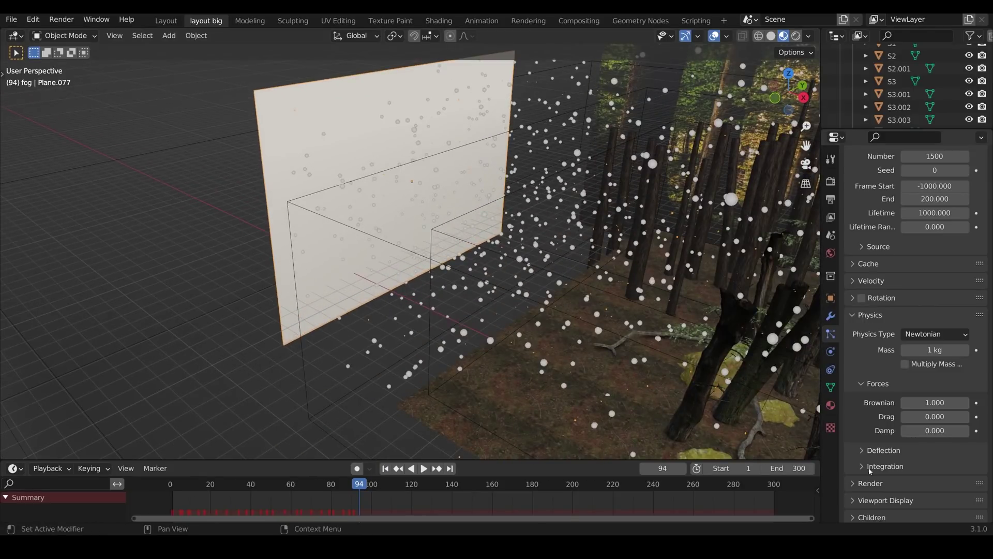
{"action": "left_click", "coordinate": [853, 315]}
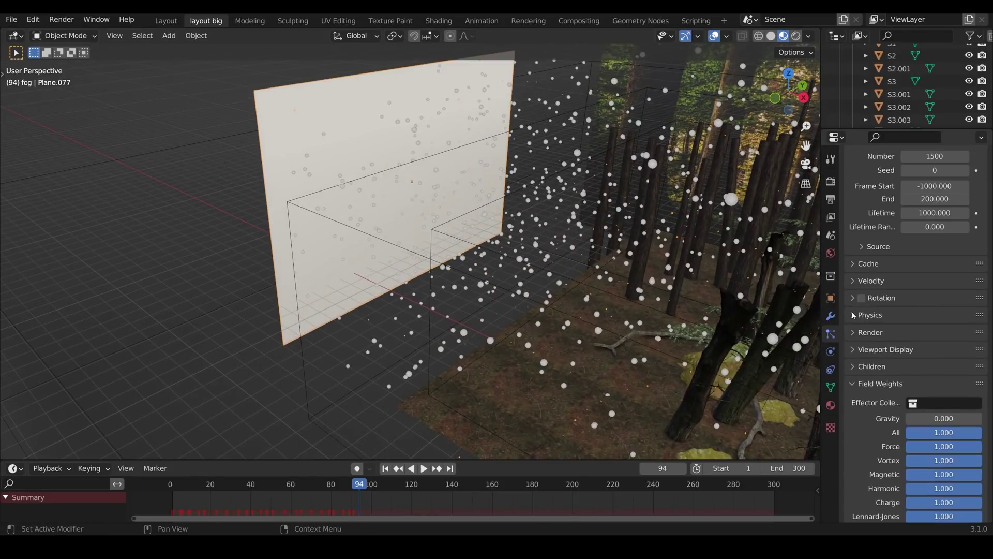
{"action": "left_click", "coordinate": [853, 383]}
{"action": "left_click", "coordinate": [854, 394]}
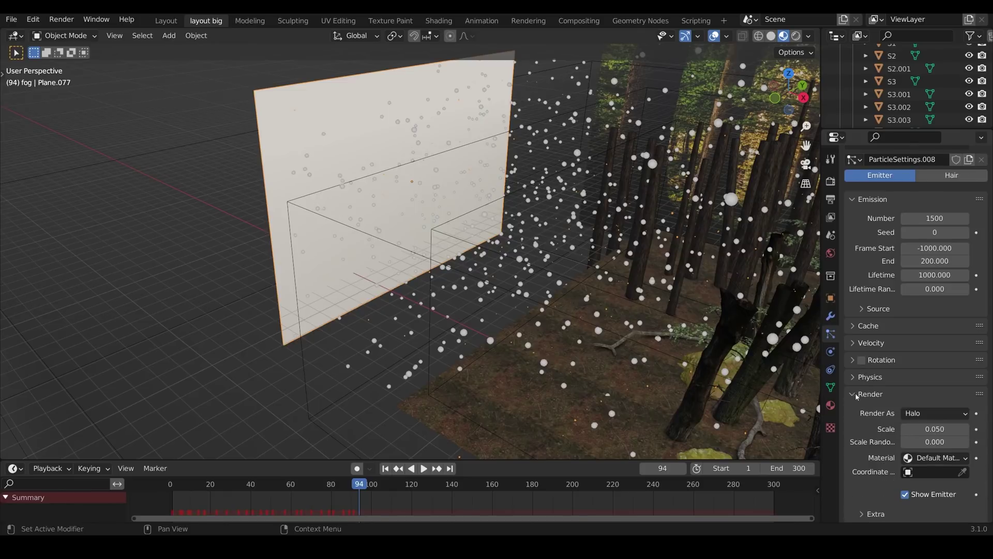
{"action": "scroll", "coordinate": [857, 395], "scroll_direction": "down", "scroll_amount": 1}
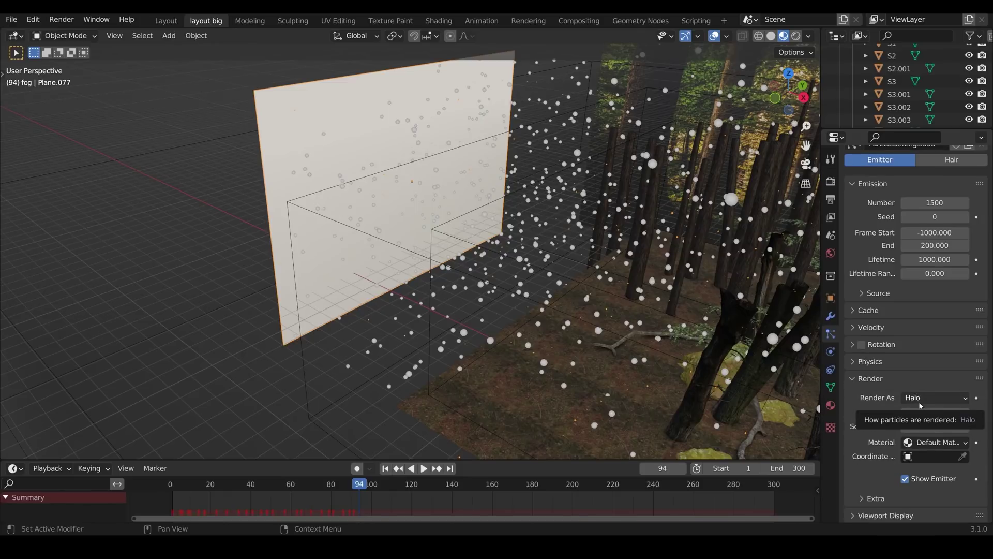
Render the fog particles as Collection using the small particles collection, and inspect them up close.
{"action": "left_click", "coordinate": [922, 398]}
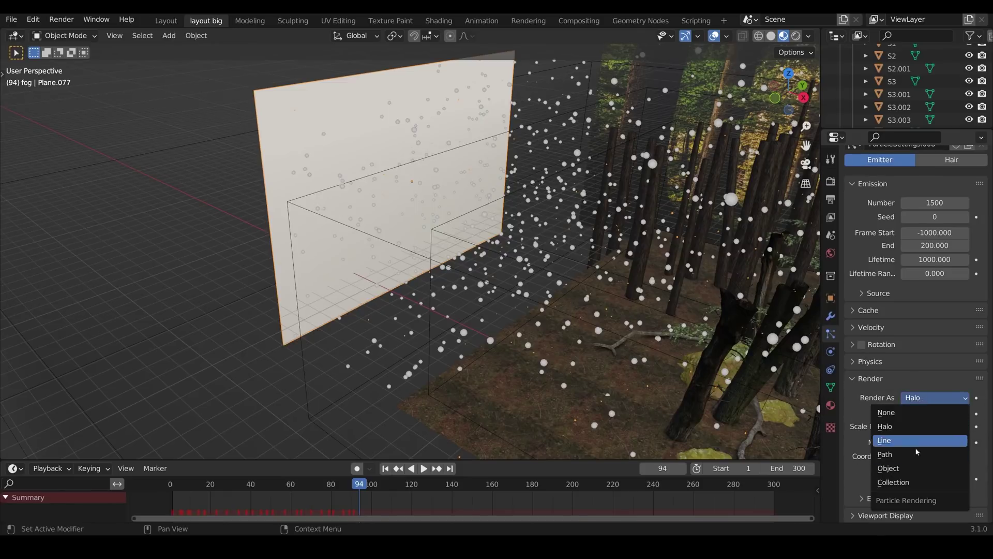
{"action": "left_click", "coordinate": [911, 483]}
{"action": "left_click", "coordinate": [933, 492]}
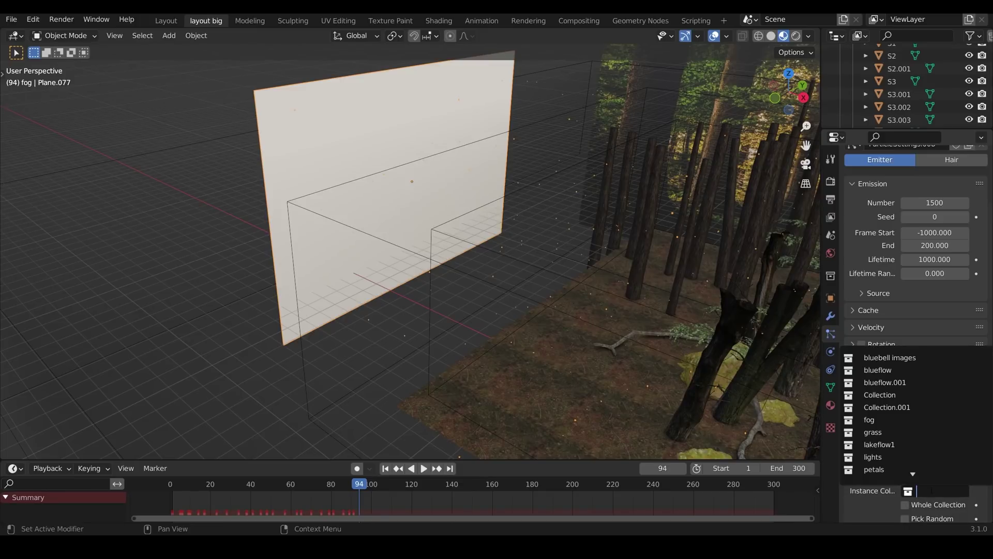
{"action": "scroll", "coordinate": [899, 460], "scroll_direction": "down", "scroll_amount": 4}
{"action": "left_click", "coordinate": [899, 461]}
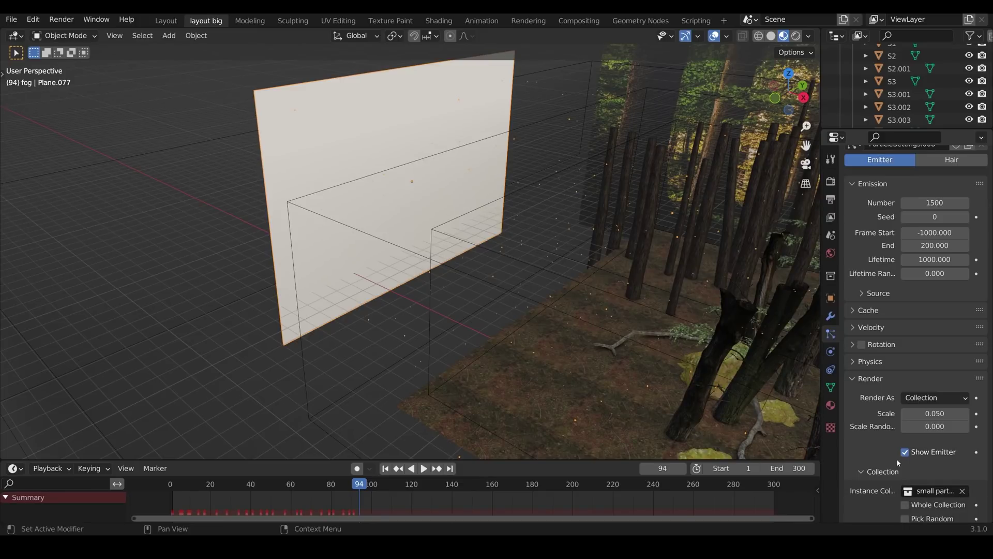
{"action": "middle_click_drag", "start_coordinate": [595, 321], "coordinate": [461, 281]}
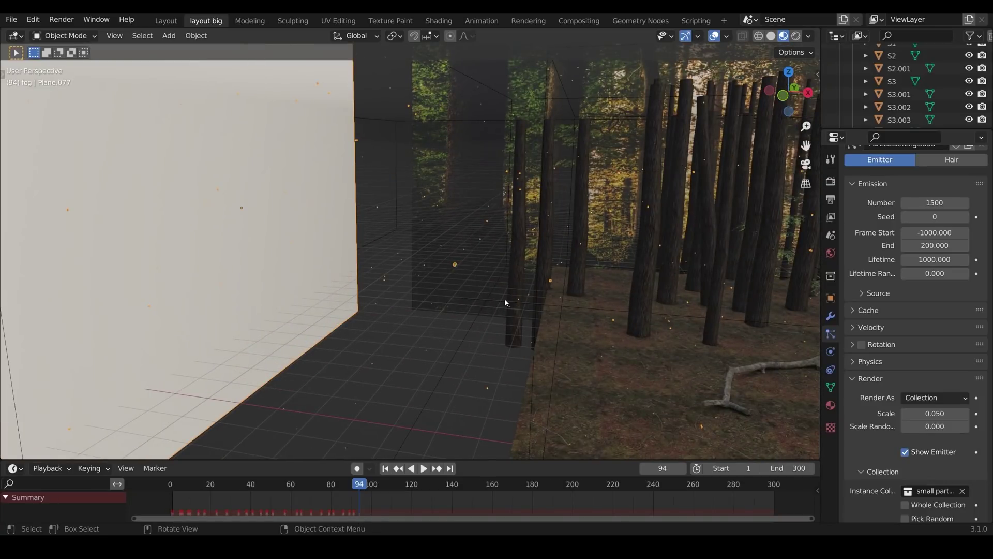
{"action": "scroll", "coordinate": [595, 323], "scroll_direction": "down", "scroll_amount": 6}
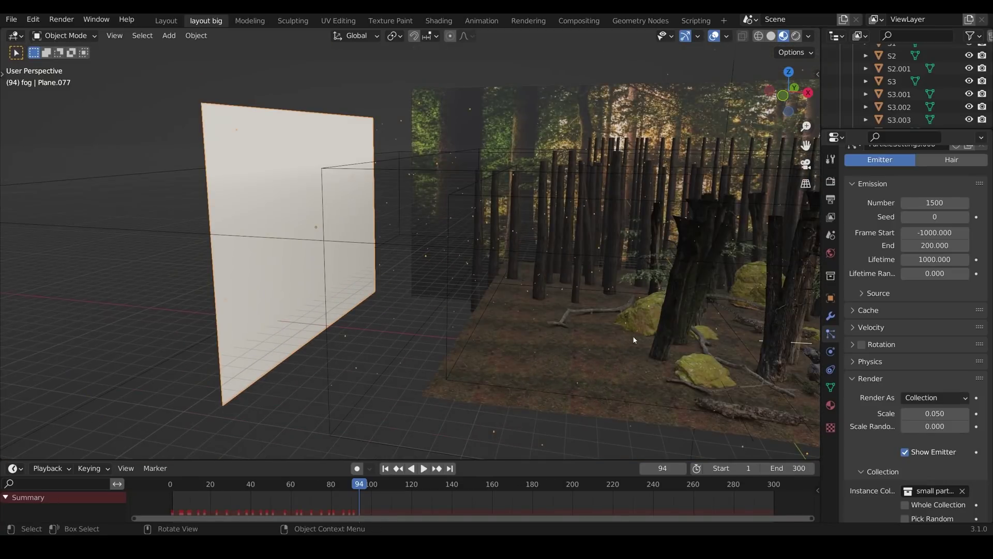
{"action": "scroll", "coordinate": [383, 297], "scroll_direction": "down", "scroll_amount": 2}
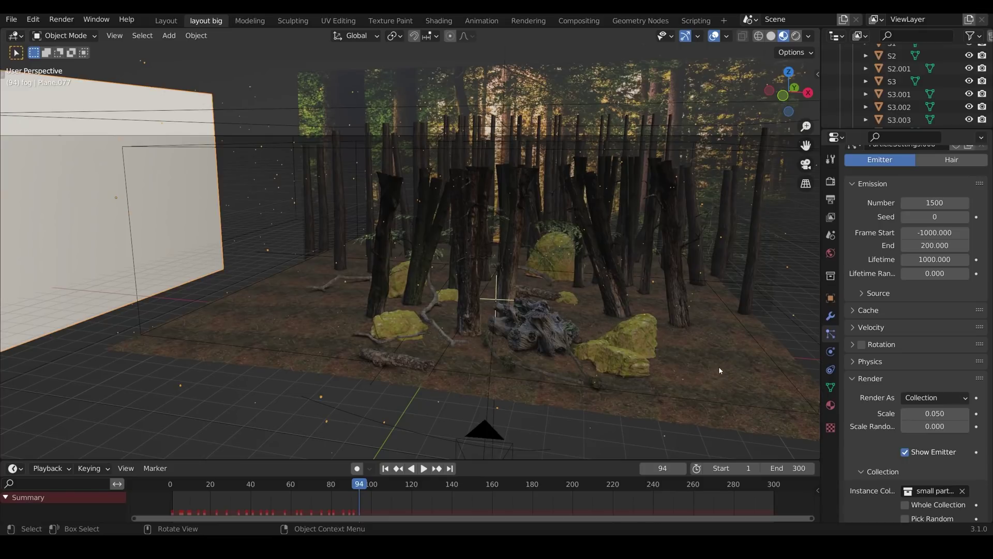
{"action": "scroll", "coordinate": [929, 358], "scroll_direction": "up", "scroll_amount": 5}
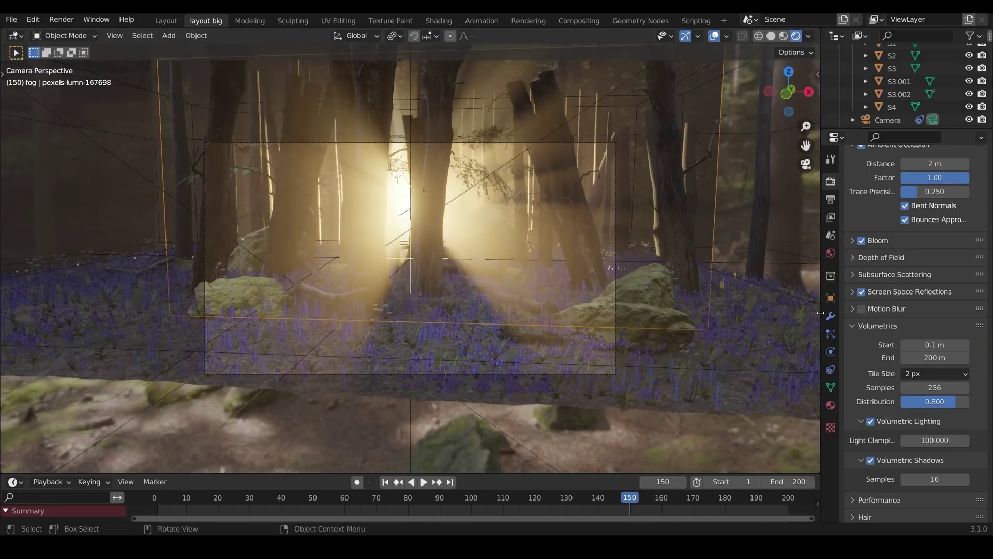
Preview the fog animation, check the Volumetrics Tile Size choices, and scrub to frame 89.
{"action": "scroll", "coordinate": [908, 277], "scroll_direction": "up", "scroll_amount": 5}
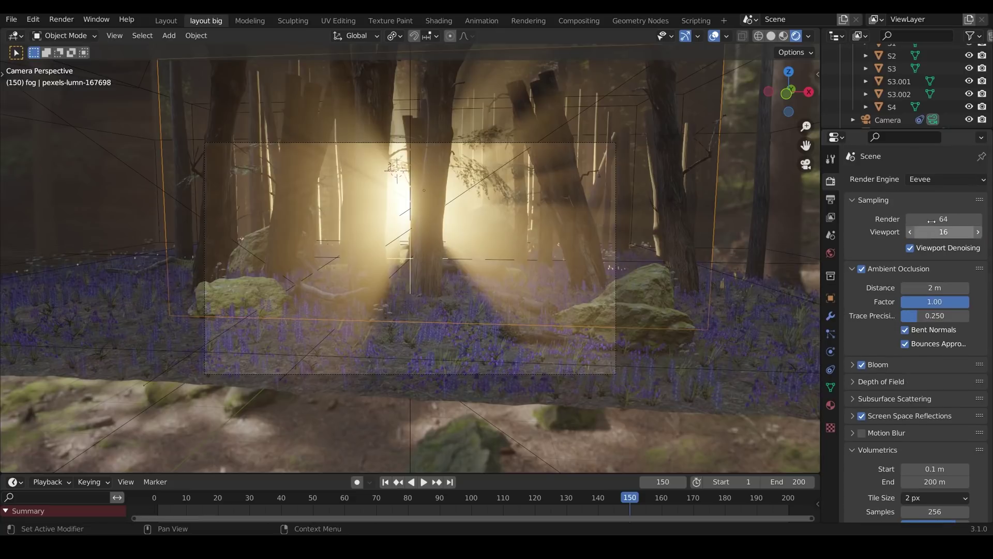
{"action": "left_click", "coordinate": [171, 498]}
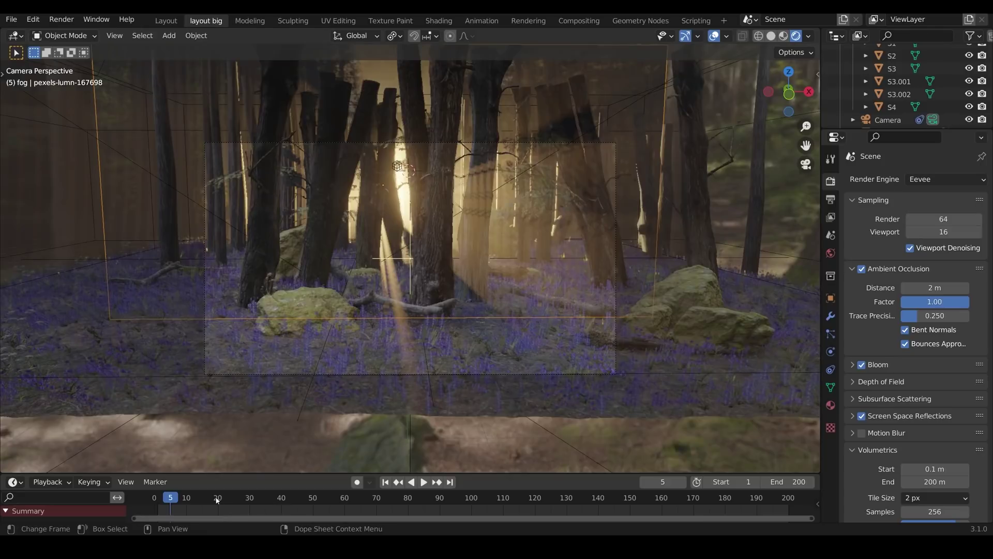
{"action": "key", "text": "space"}
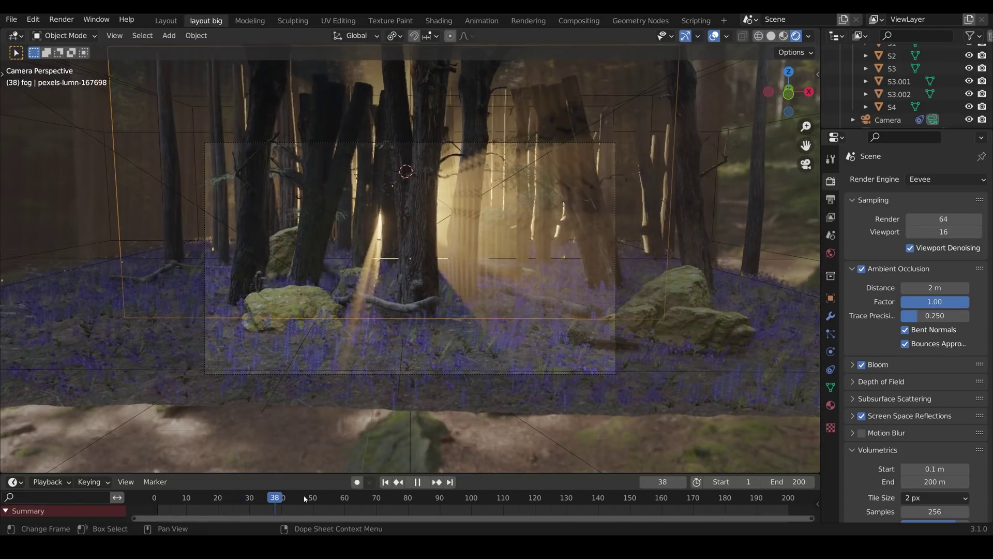
{"action": "key", "text": "space"}
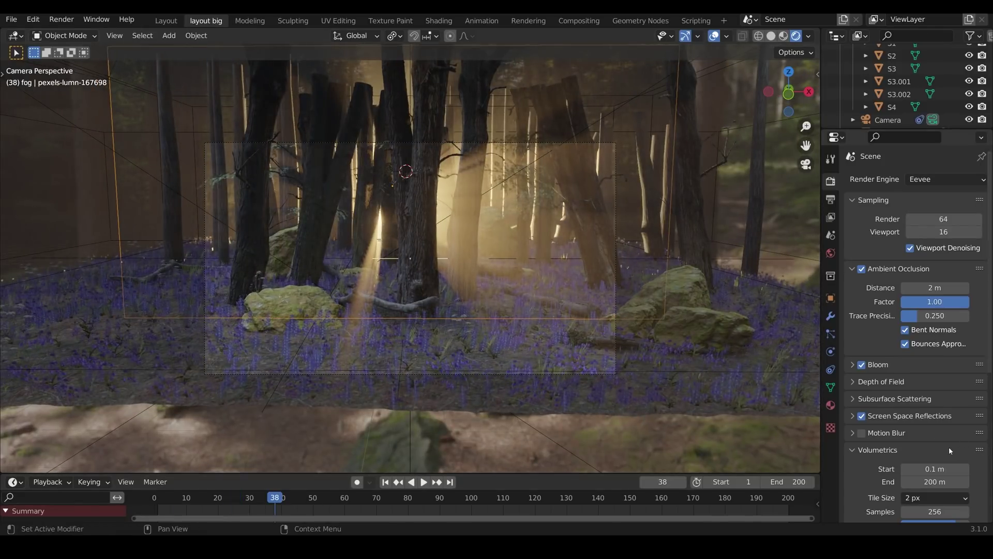
{"action": "scroll", "coordinate": [943, 455], "scroll_direction": "down", "scroll_amount": 2}
{"action": "left_click", "coordinate": [938, 466]}
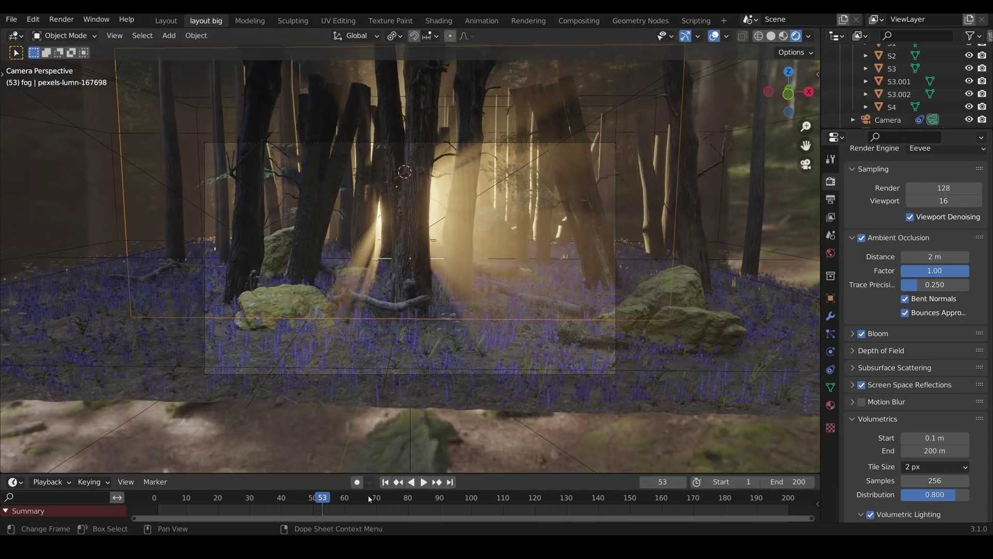
{"action": "left_click_drag", "start_coordinate": [372, 498], "coordinate": [437, 498]}
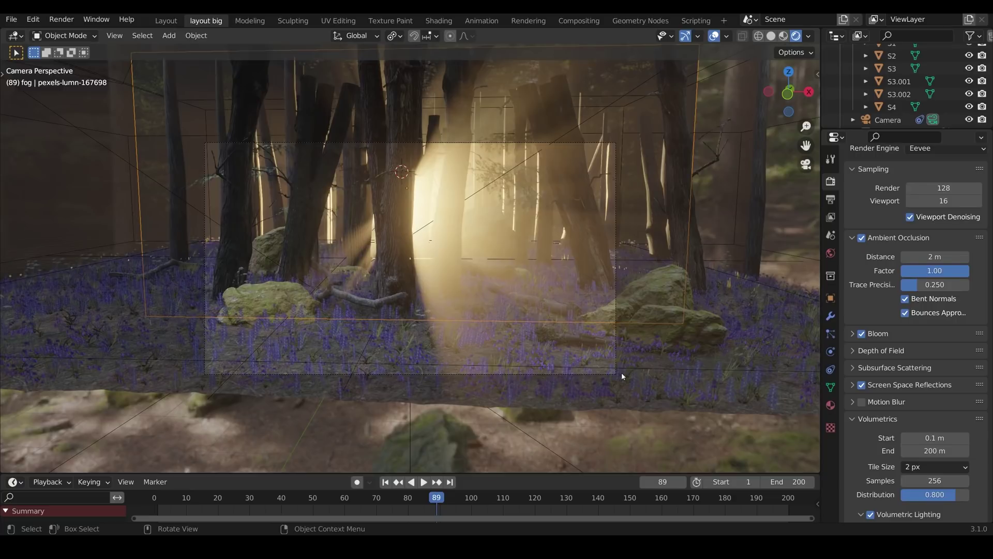
{"action": "left_click", "coordinate": [952, 150]}
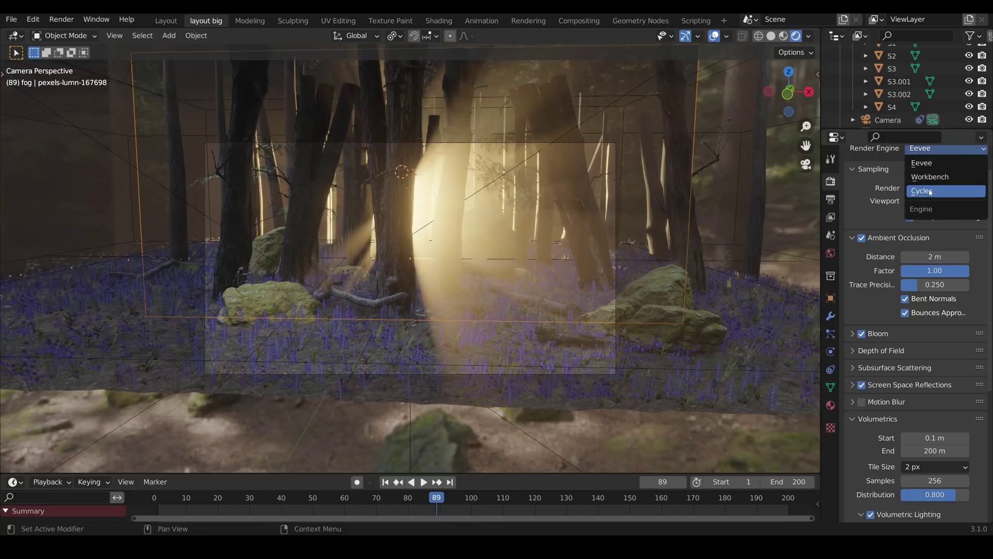
Switch the render engine from Eevee to Cycles, then toggle Viewport Denoise off and back on.
{"action": "left_click", "coordinate": [931, 191]}
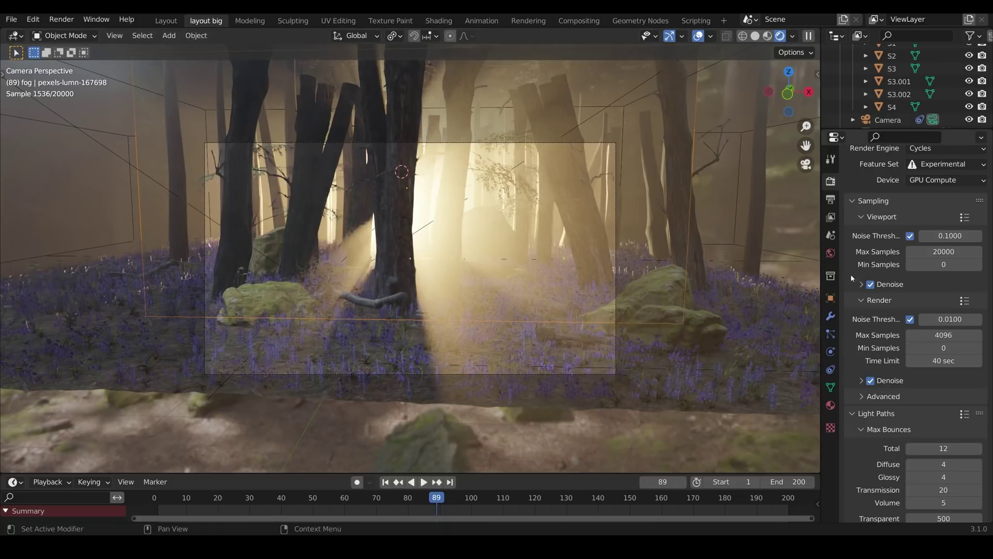
{"action": "left_click", "coordinate": [871, 284]}
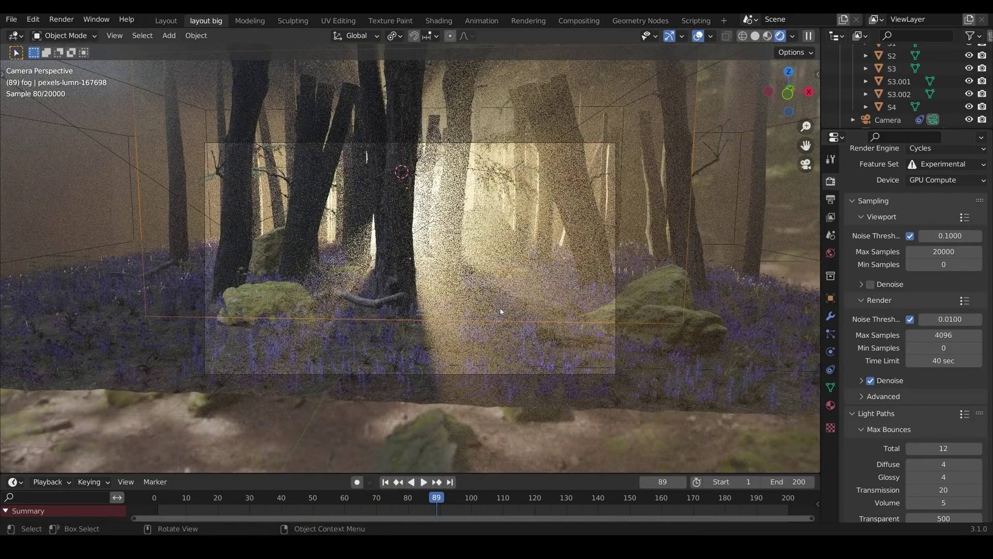
{"action": "left_click", "coordinate": [884, 284]}
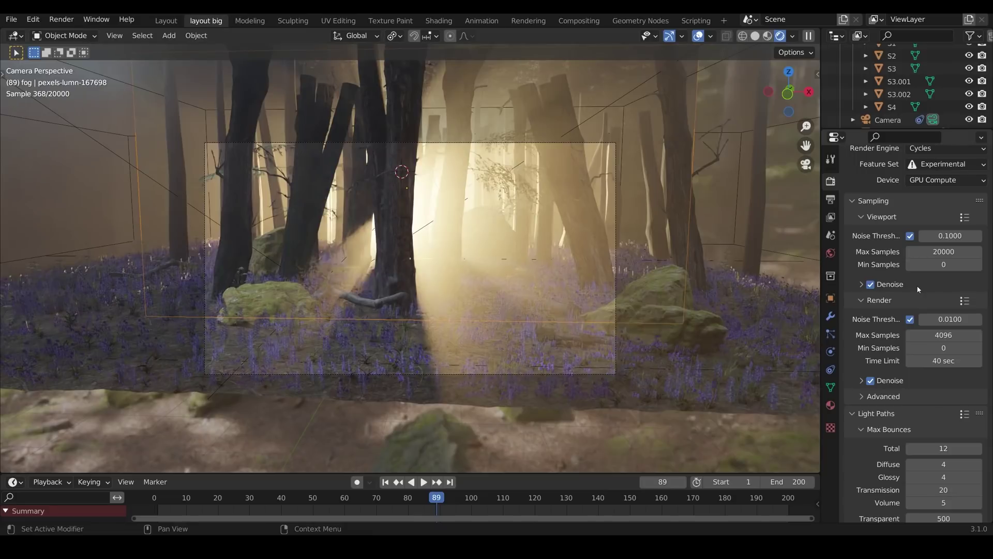